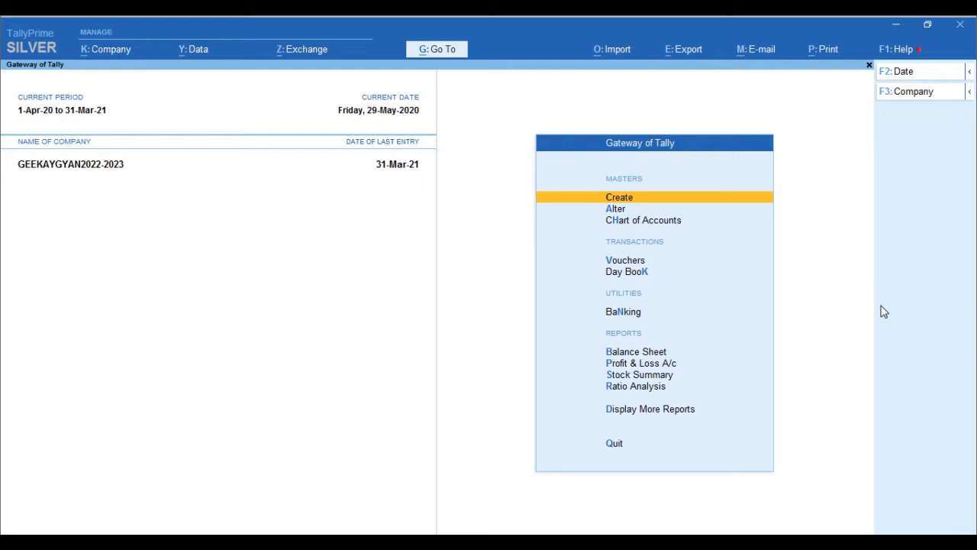
key("Escape")
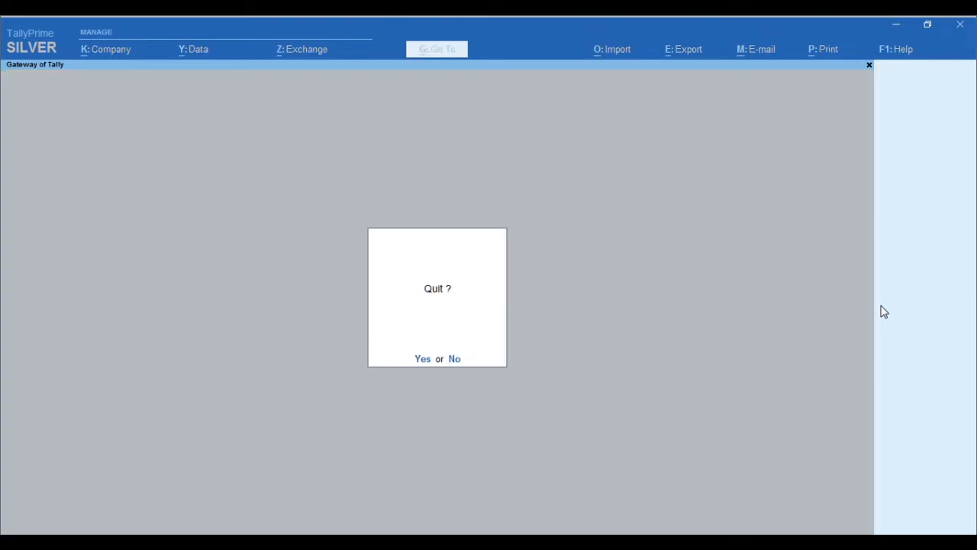
key("n")
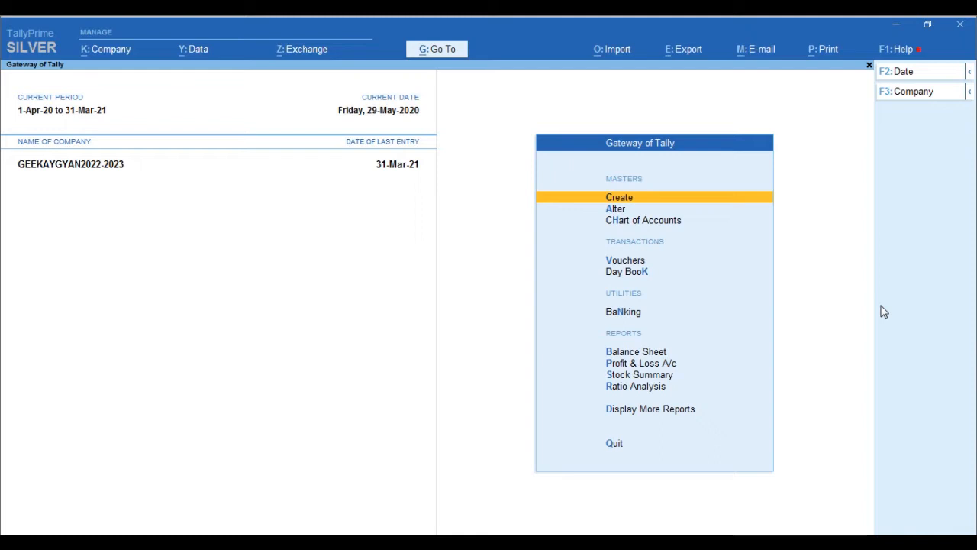
key("v")
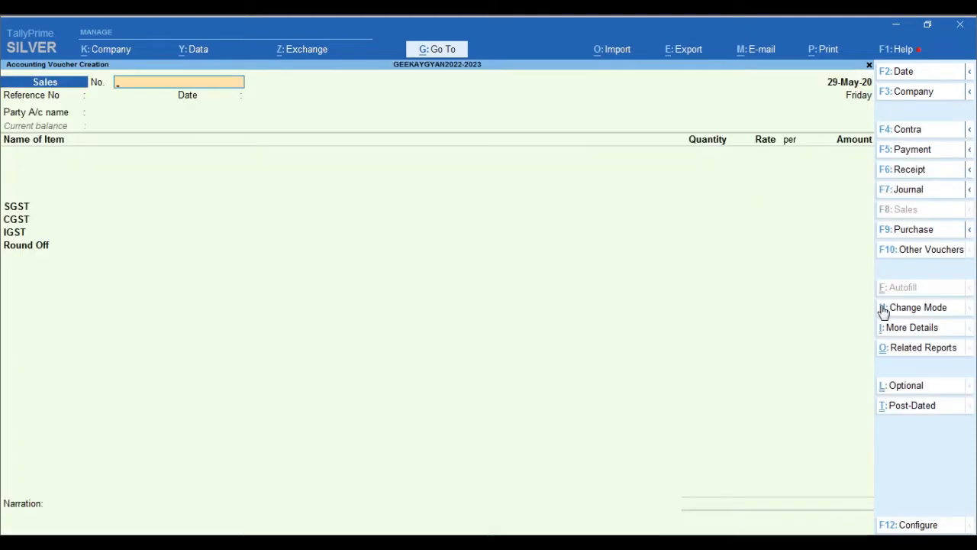
key("F9")
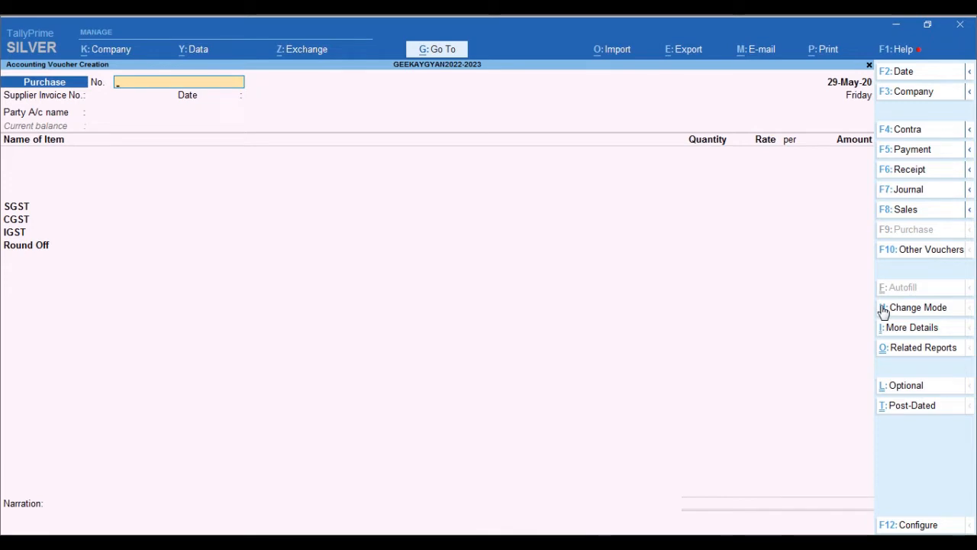
key("F8")
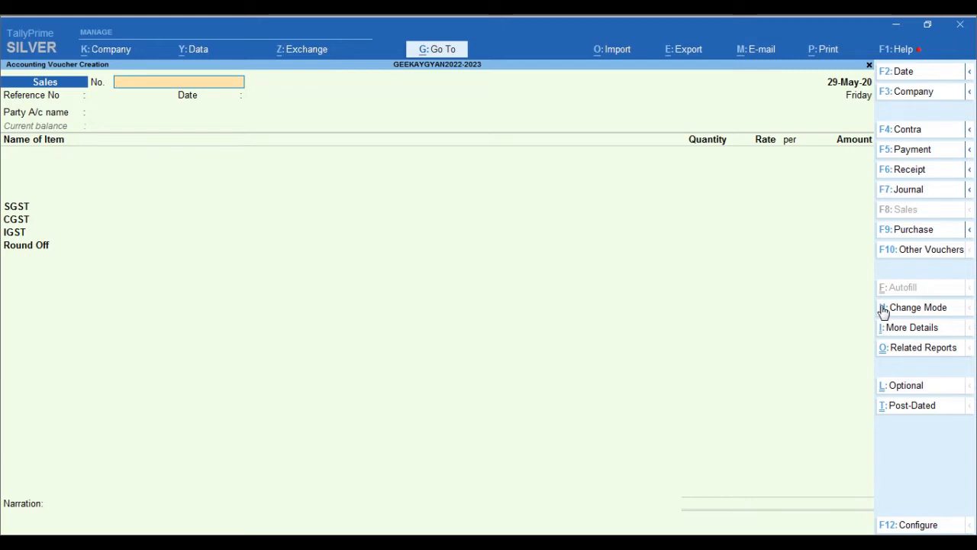
key("Escape")
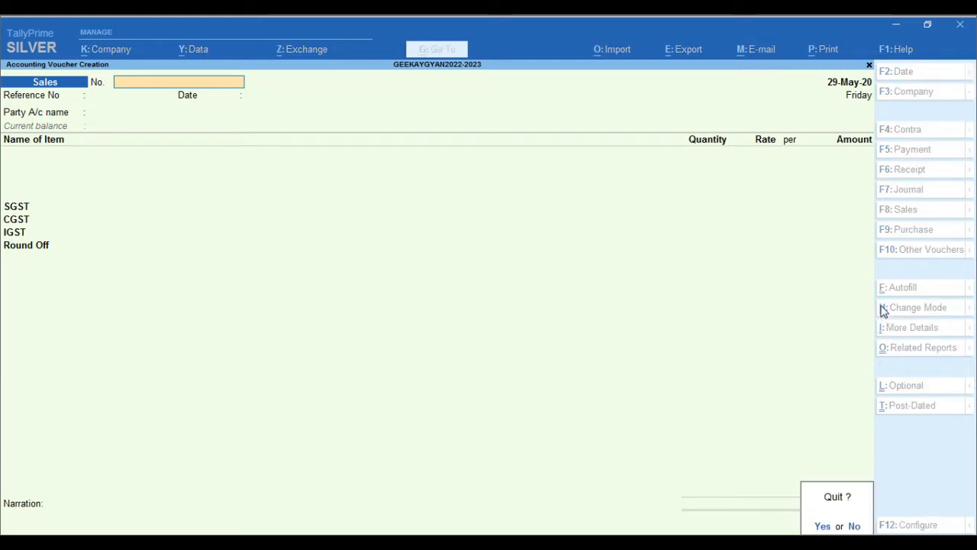
key("Return")
key("Escape")
key("Escape")
Start a new receipt voucher and look up "raju" among the ledger accounts for the credit line
key("v")
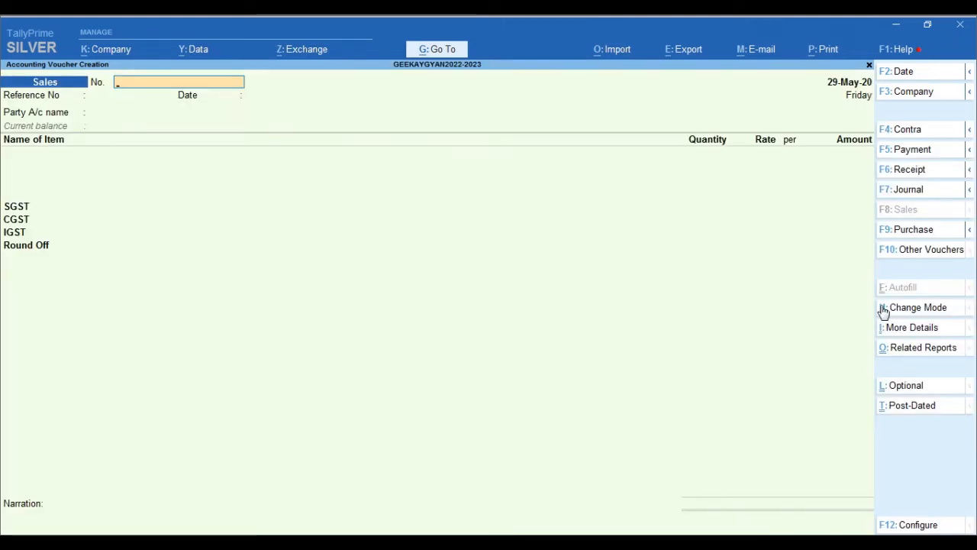
key("F6")
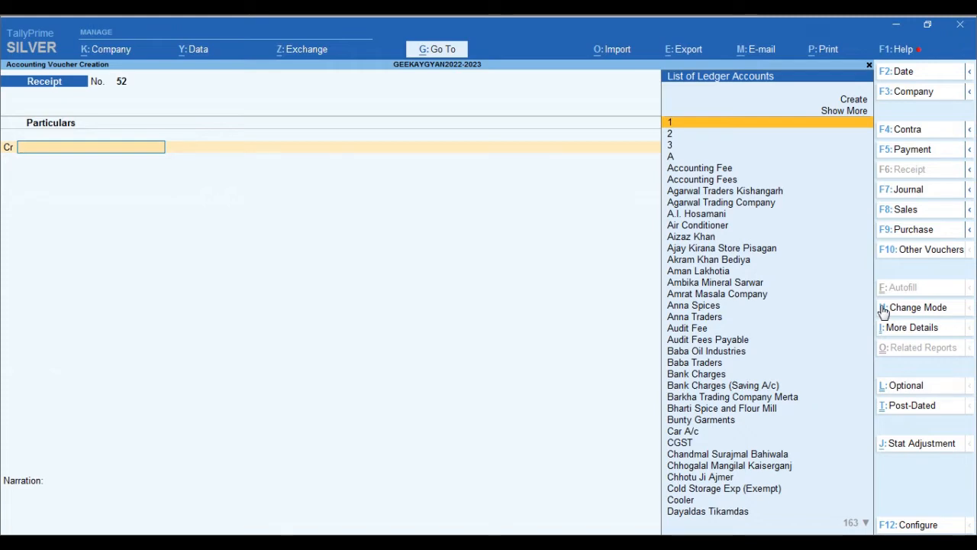
type("Ra")
key("BackSpace")
key("BackSpace")
type("raju")
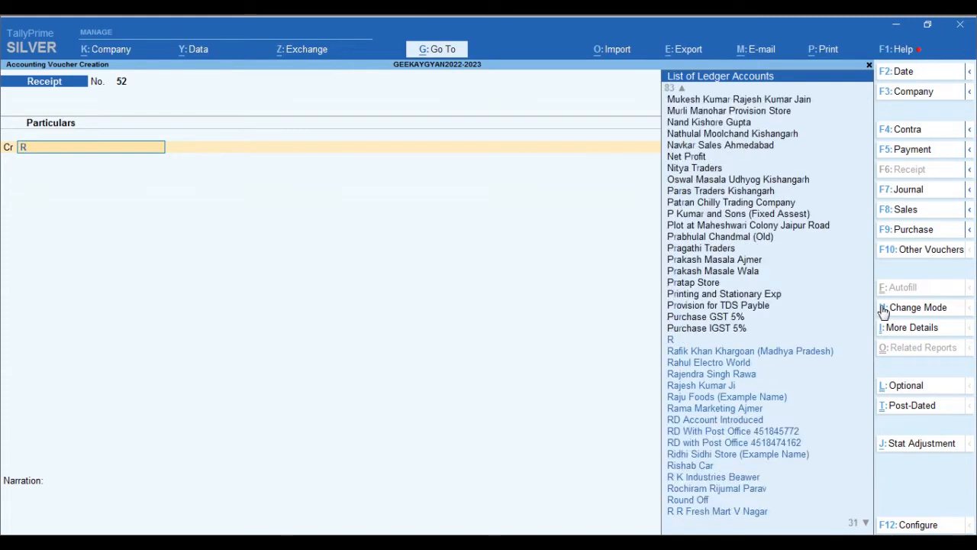
Start a new ledger from the receipt's credit line, named Rajkumar and Company, under the Sundry Debtors group
key("alt")
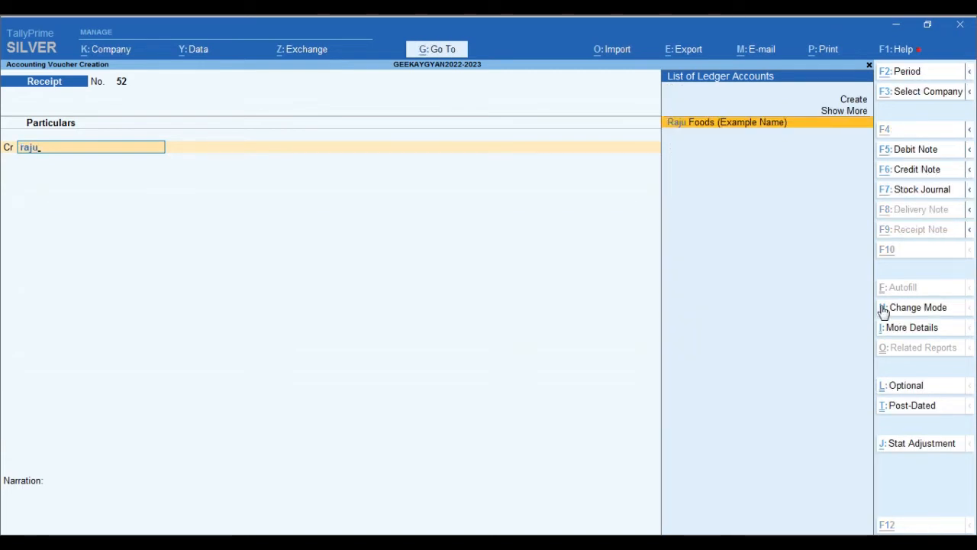
key("alt")
key("alt+c")
type("Ra")
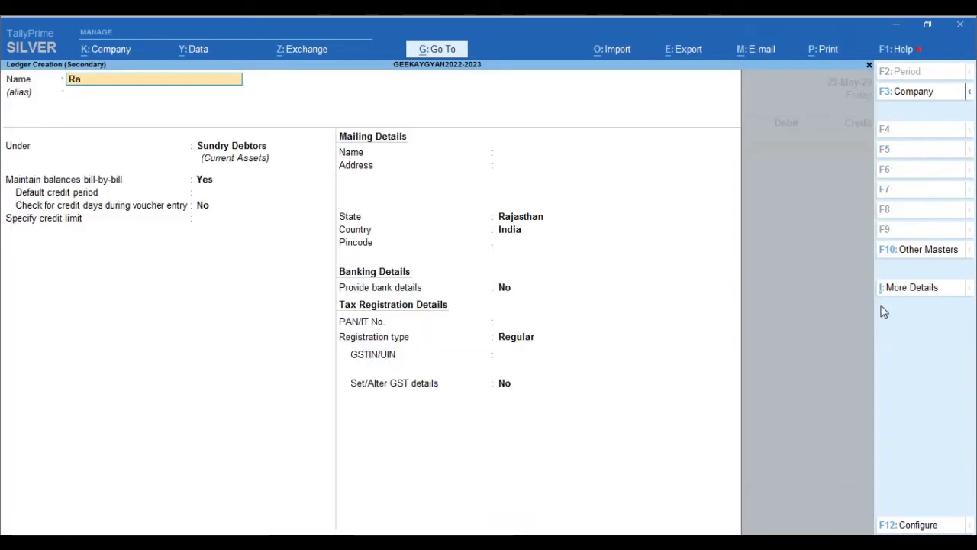
type("jkumar and Company")
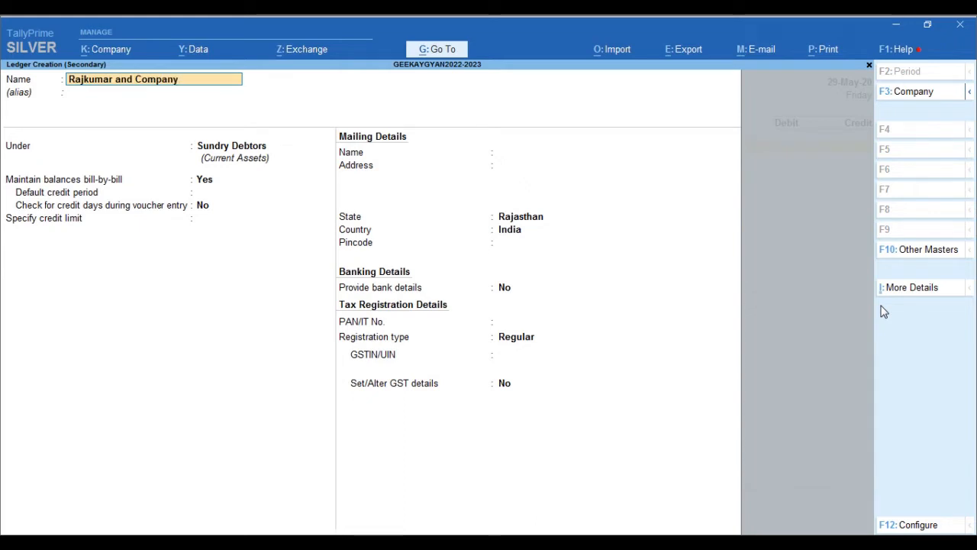
key("Return")
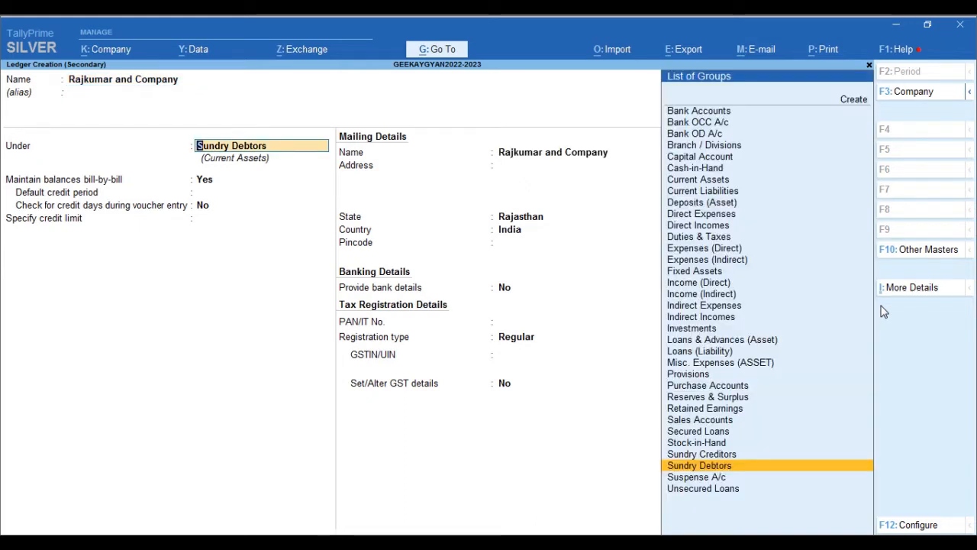
key("Return")
Keep the bill-by-bill settings of the new ledger and set its mailing state to Punjab
key("Return")
key("Return")
key("Return")
key("Return")
key("Return")
key("Return")
key("Return")
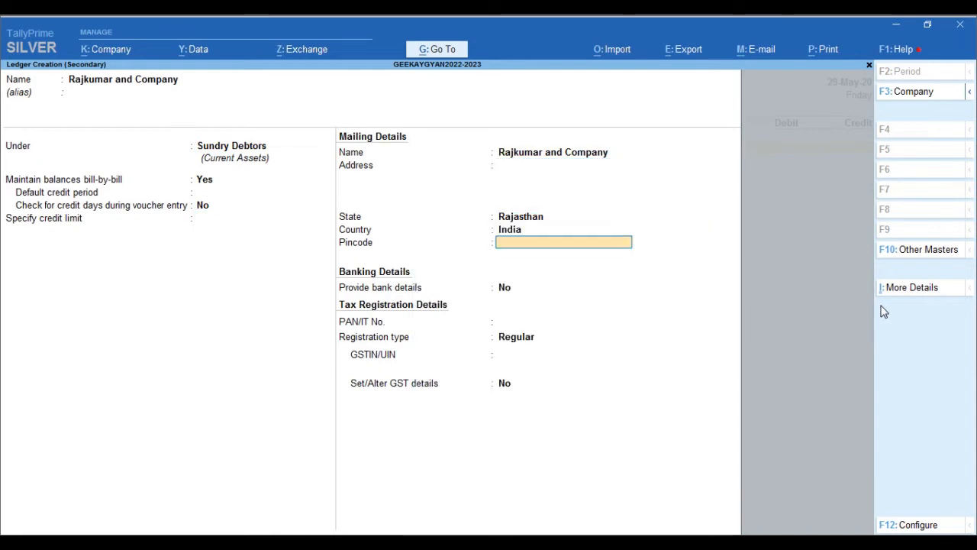
key("BackSpace")
key("BackSpace")
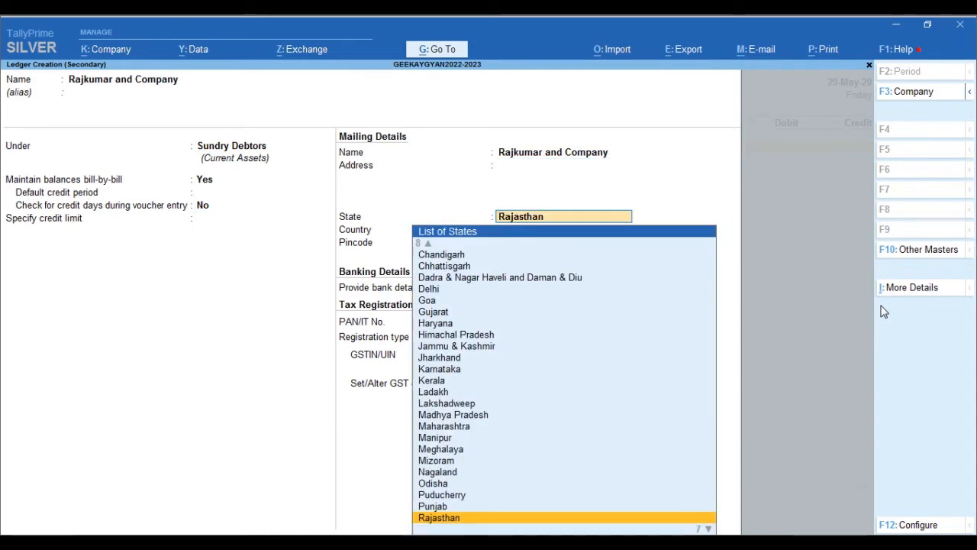
key("Up")
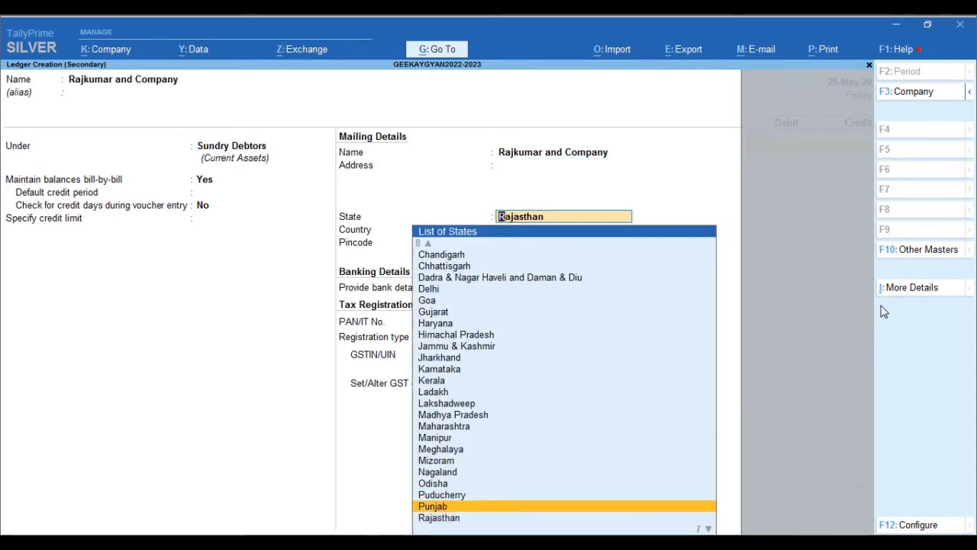
key("Return")
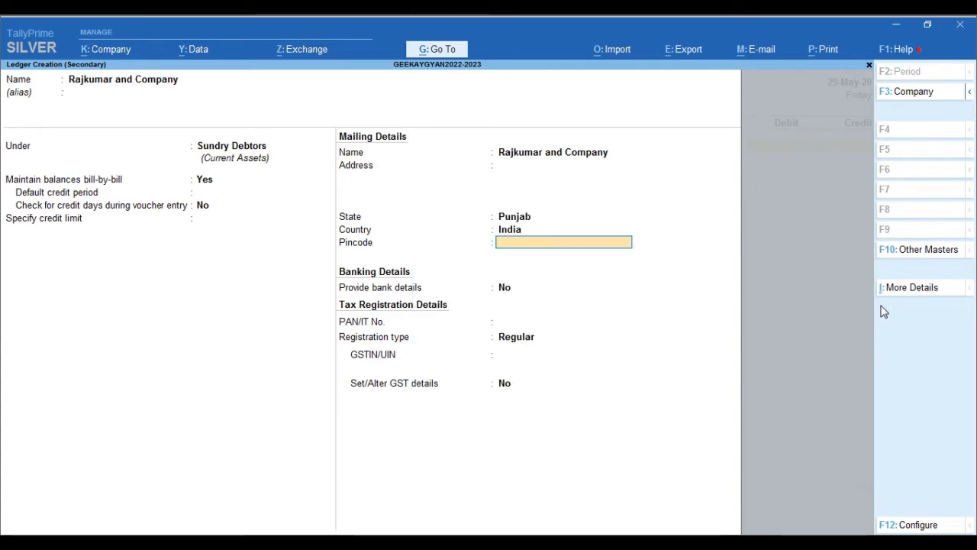
Keep the default banking and tax registration details and save the new ledger
key("Return")
key("Return")
key("Return")
key("Return")
key("ctrl+a")
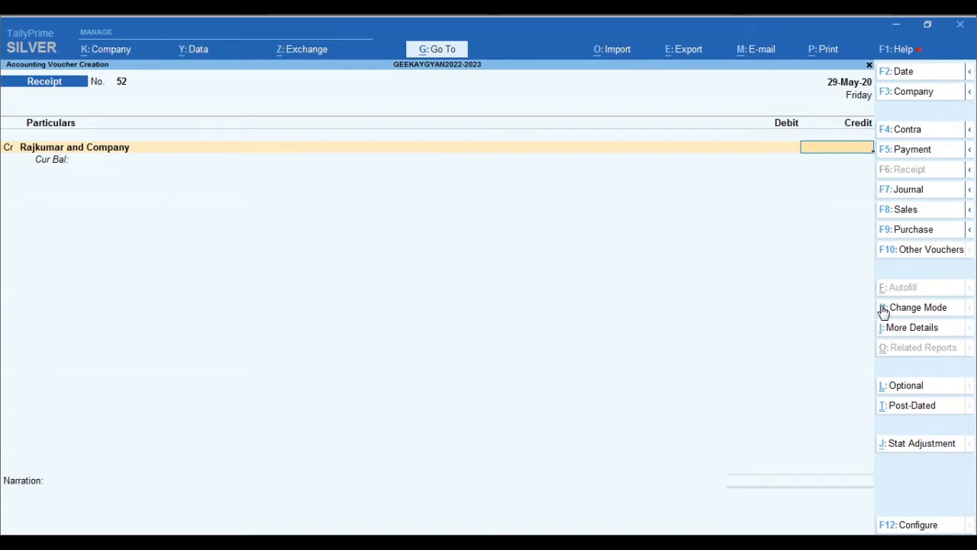
Credit Rajkumar and Company with 25,000 and choose Advance as the bill-wise reference type
type("25,000")
key("Return")
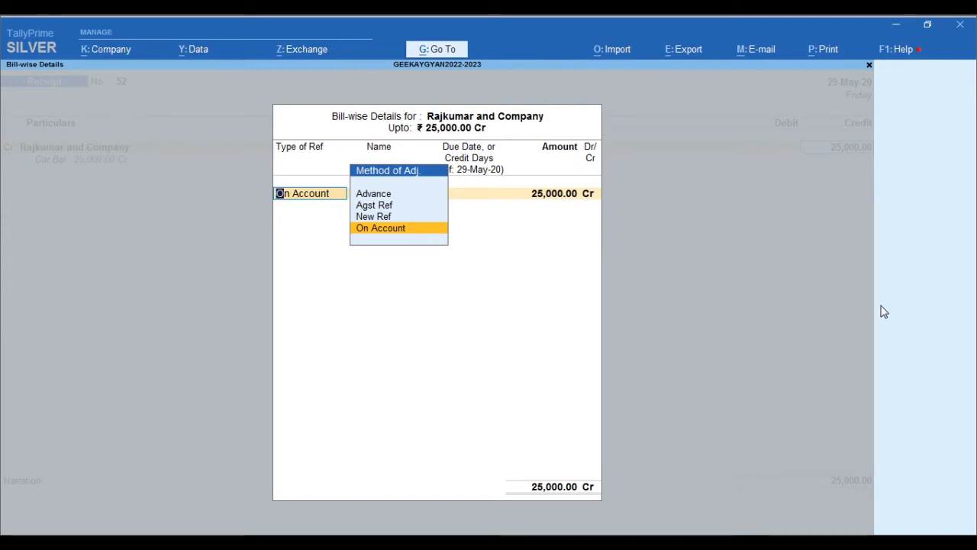
key("Up")
key("Up")
key("Up")
key("Return")
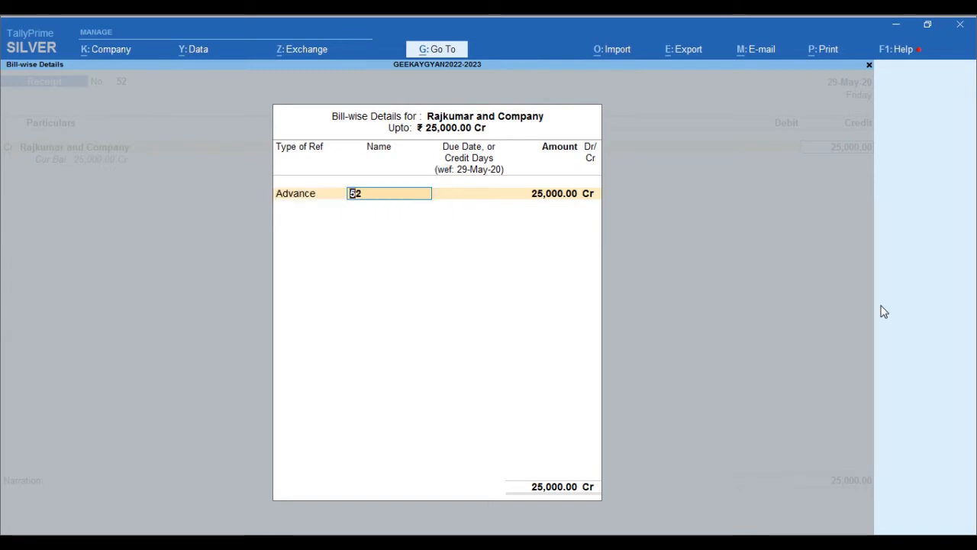
Accept advance reference 52 for the full 25,000 and complete the bill-wise details
key("Return")
key("Return")
key("BackSpace")
key("BackSpace")
key("BackSpace")
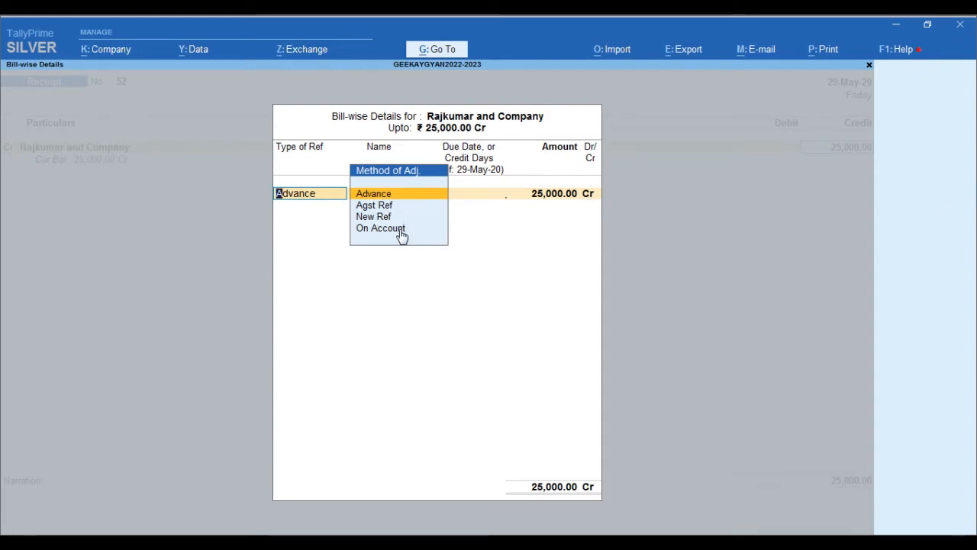
key("Return")
key("Return")
key("Return")
key("Return")
key("Return")
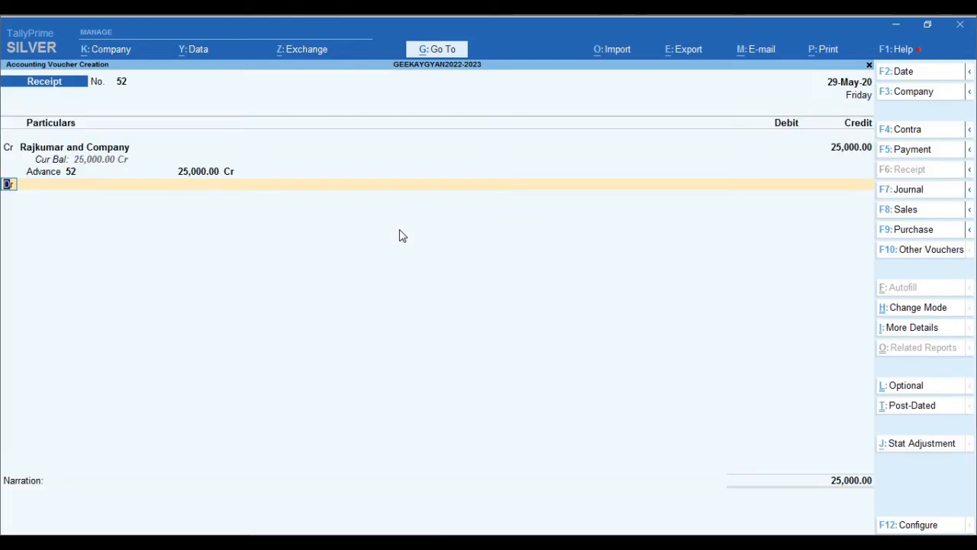
Debit Cash with 25,000, leave the narration empty and save the receipt voucher
key("Return")
type("Cash")
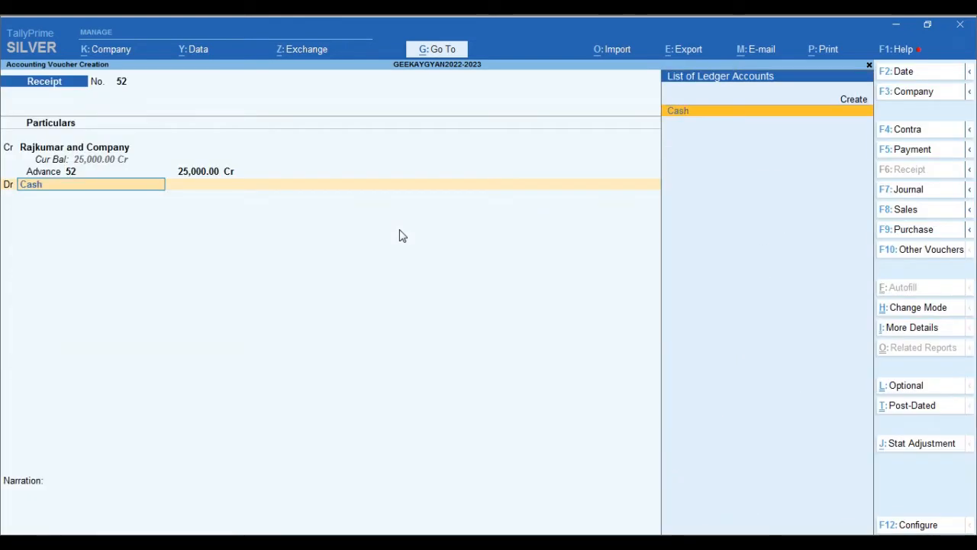
key("Return")
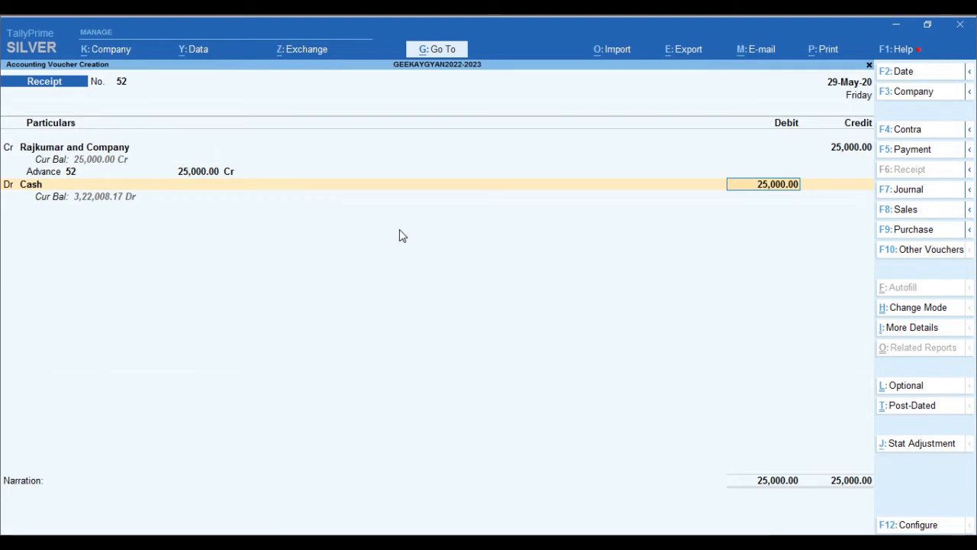
key("Return")
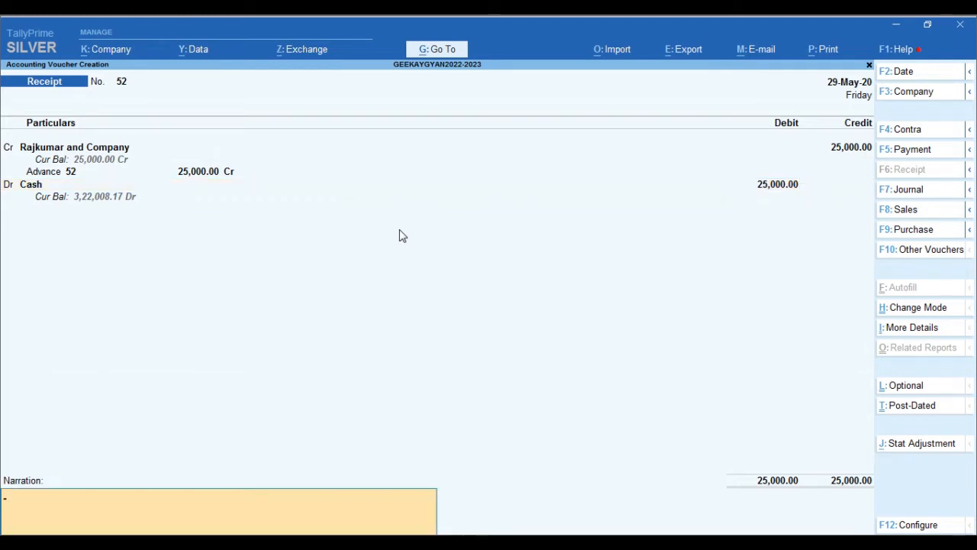
key("ctrl")
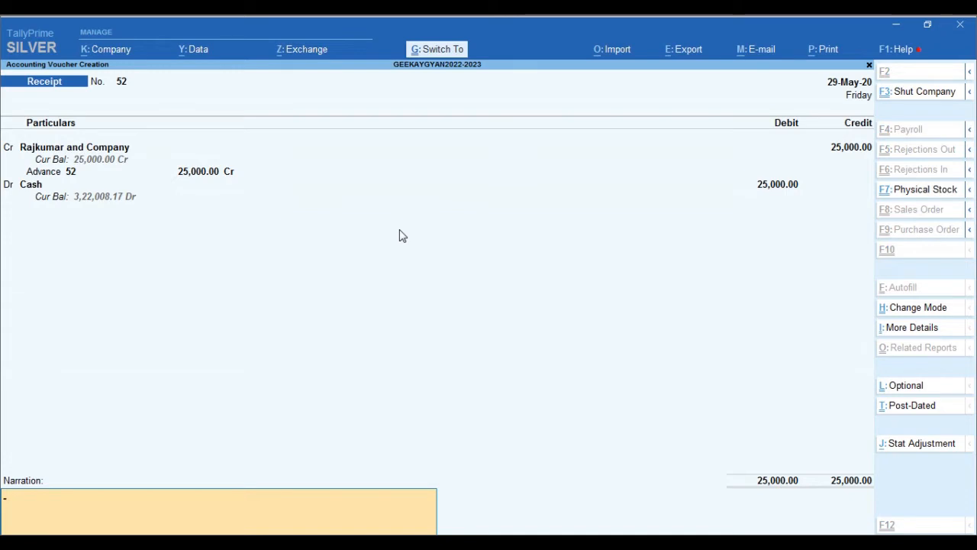
key("ctrl+a")
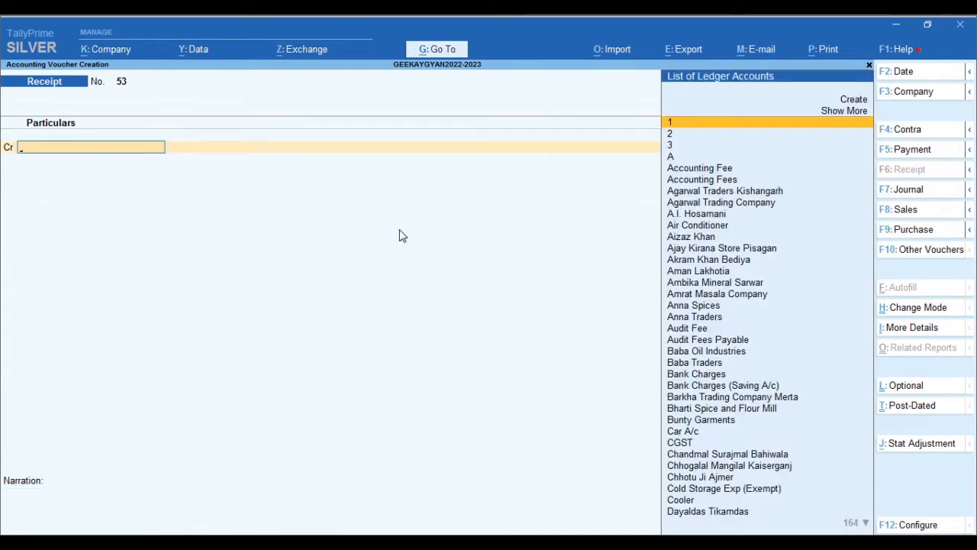
Reopen the saved receipt voucher 52 and try to change its date to 29-5-2022
key("Page_Up")
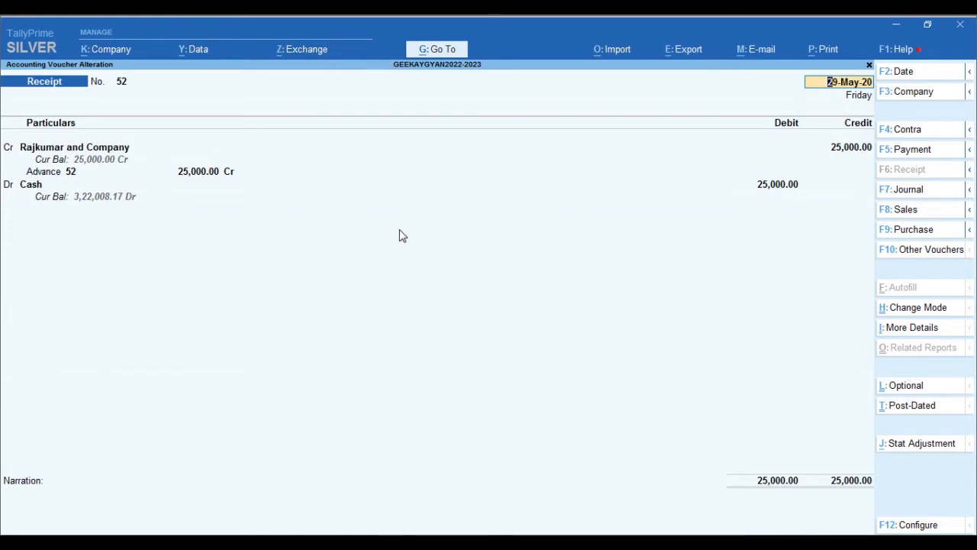
key("Return")
key("F2")
type("29-5-2022")
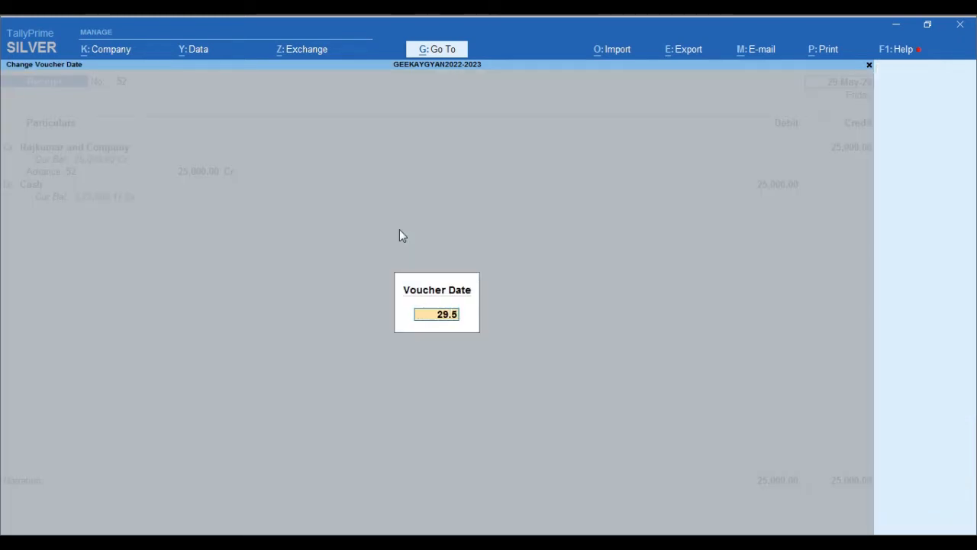
key("Return")
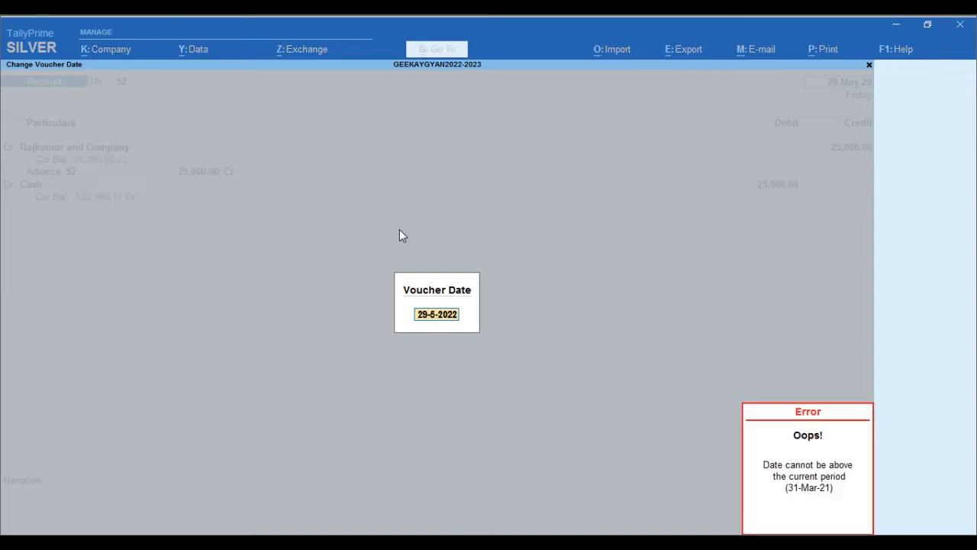
key("Escape")
key("Escape")
key("Escape")
Set the accounting period from 1-4-2020 to 31-3-2021
key("alt+F2")
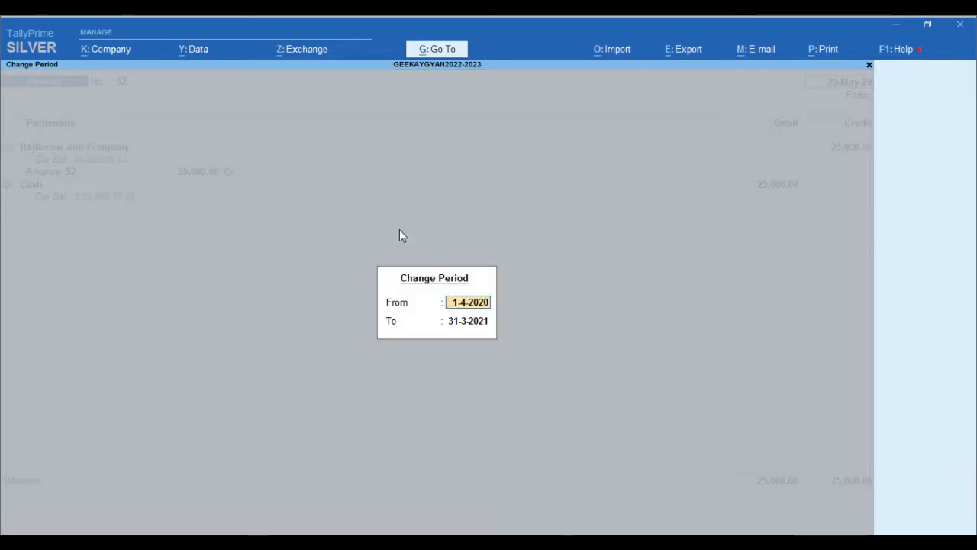
key("Return")
key("BackSpace")
type("01.4")
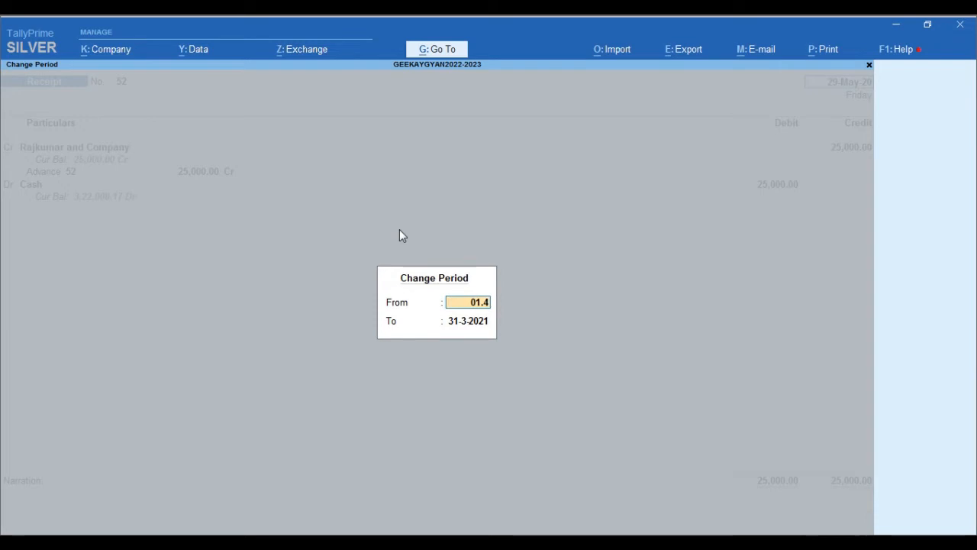
type(".2020")
key("Return")
type("31.0")
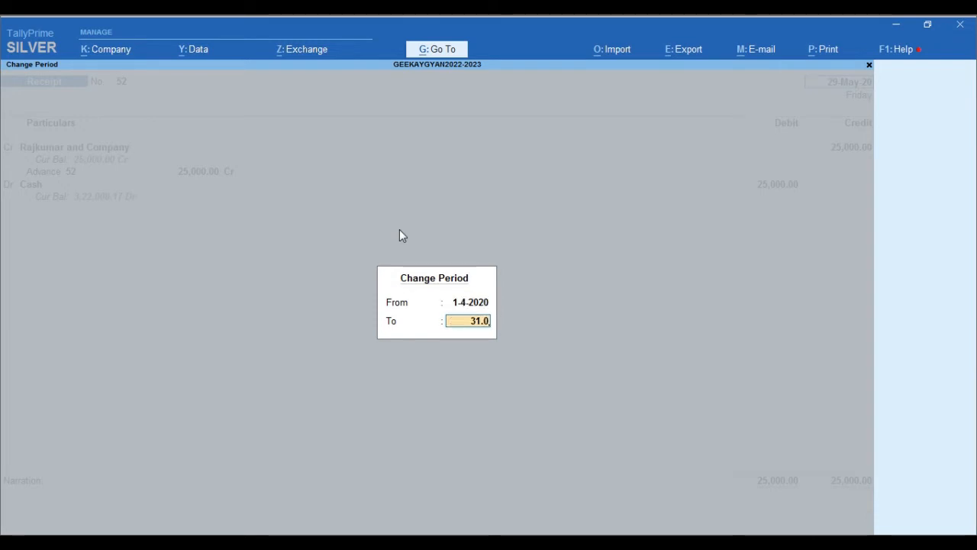
type("3.2021")
key("Return")
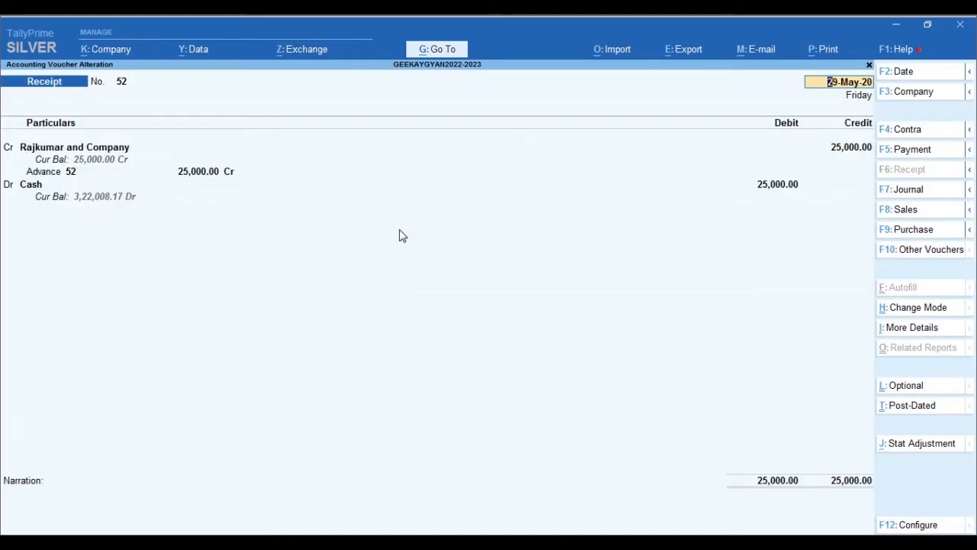
Set the receipt voucher's date to 29-5-22, save it and return to the Gateway of Tally
key("F2")
type("25.03")
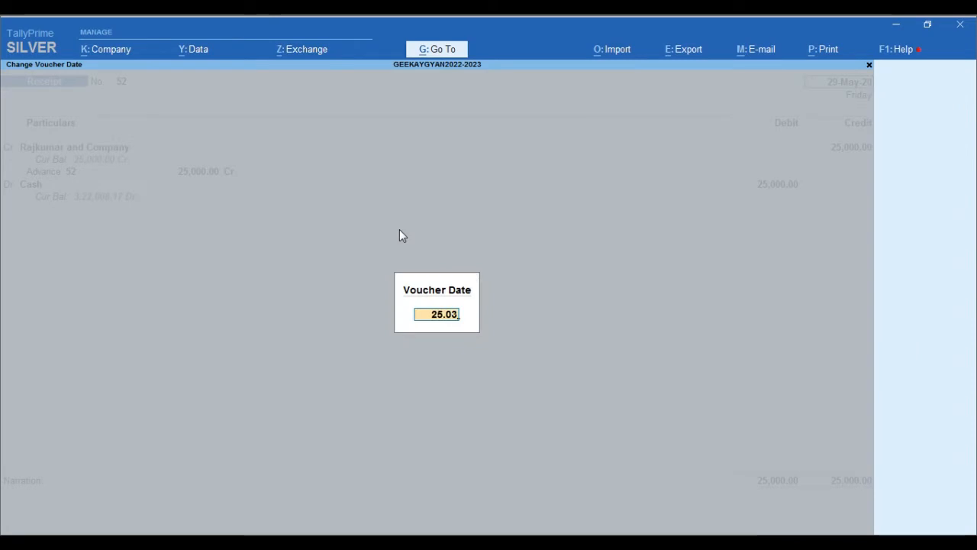
key("BackSpace")
type("5")
key("BackSpace")
key("BackSpace")
key("BackSpace")
key("BackSpace")
type("9.5.")
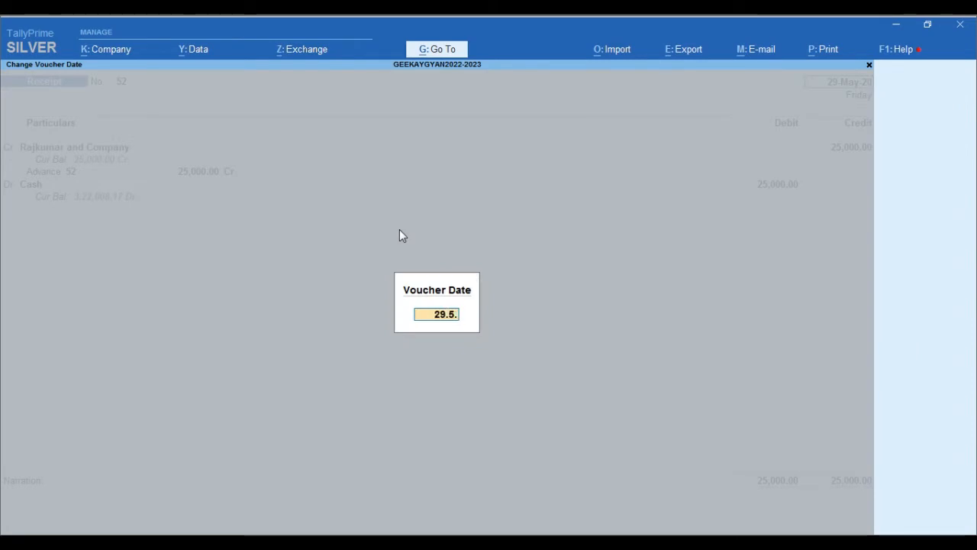
type("22")
key("Return")
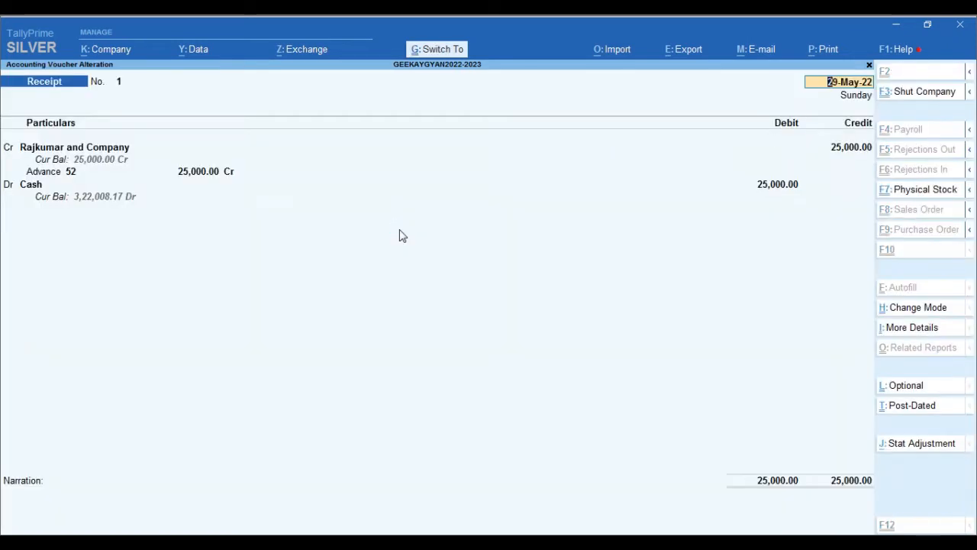
key("ctrl+a")
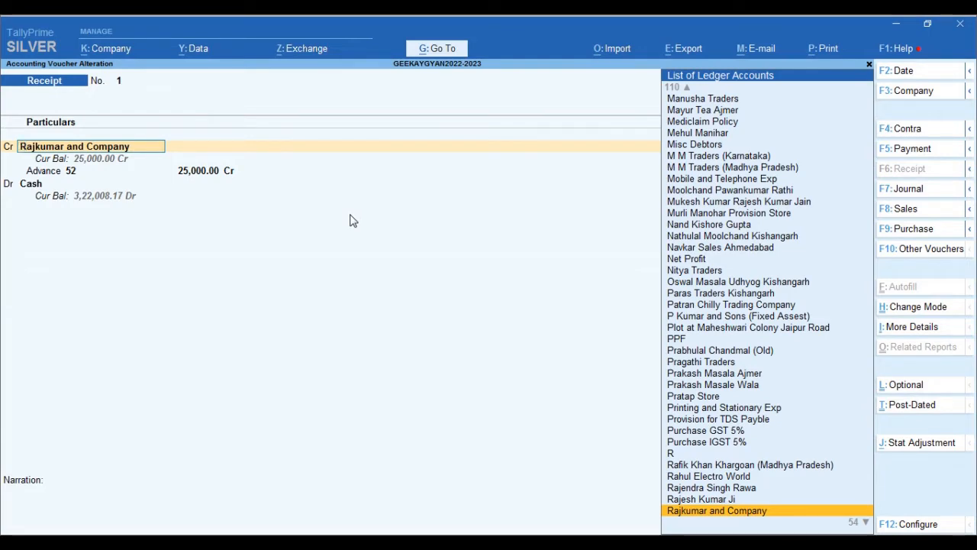
key("Escape")
key("Escape")
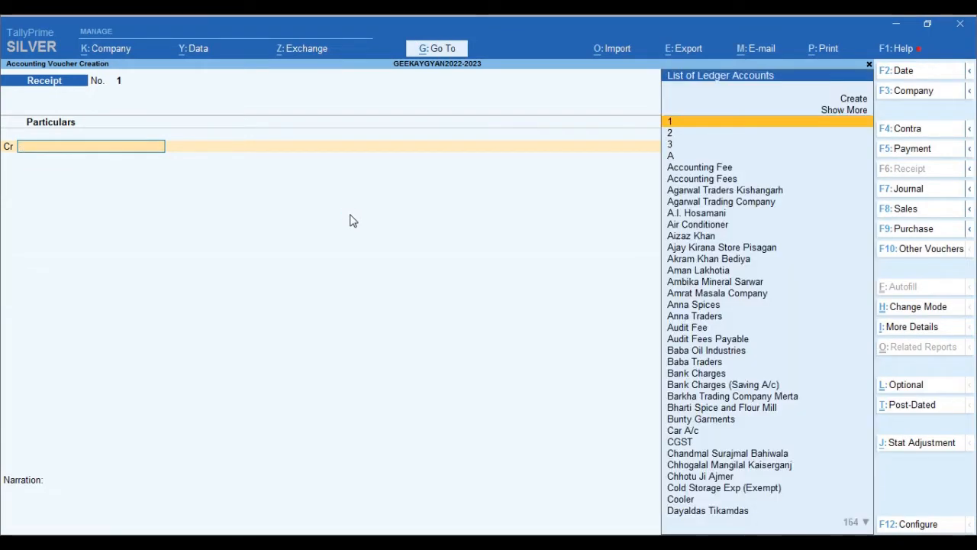
key("Escape")
key("Return")
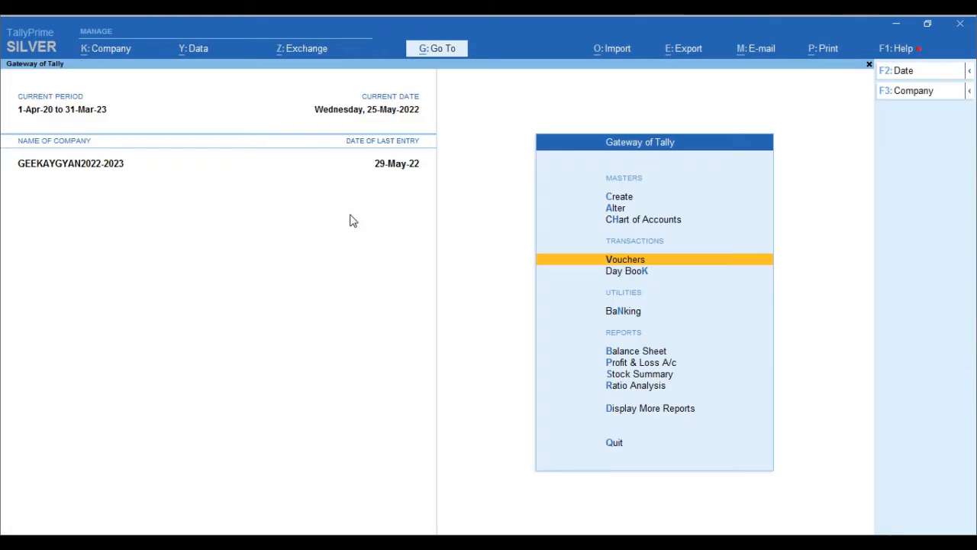
key("Escape")
key("Escape")
key("v")
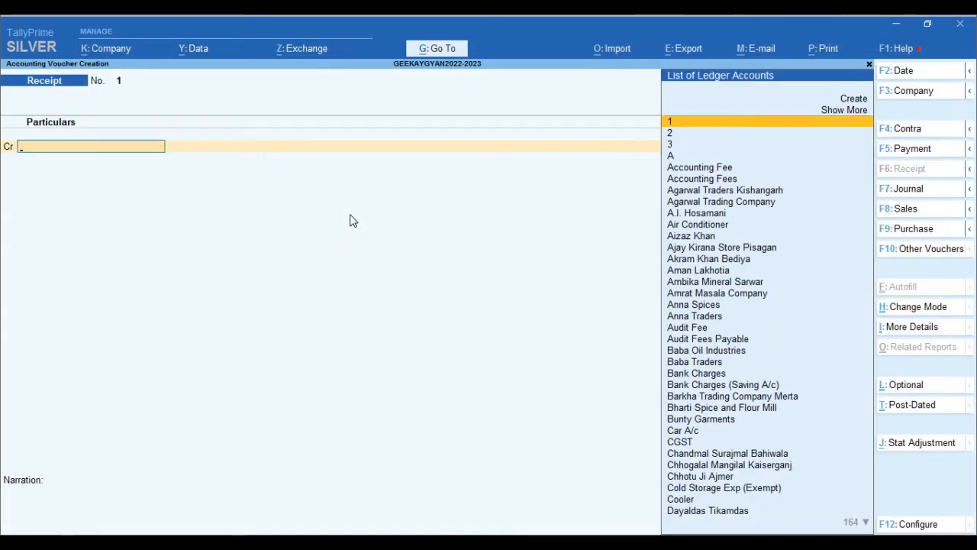
key("Escape")
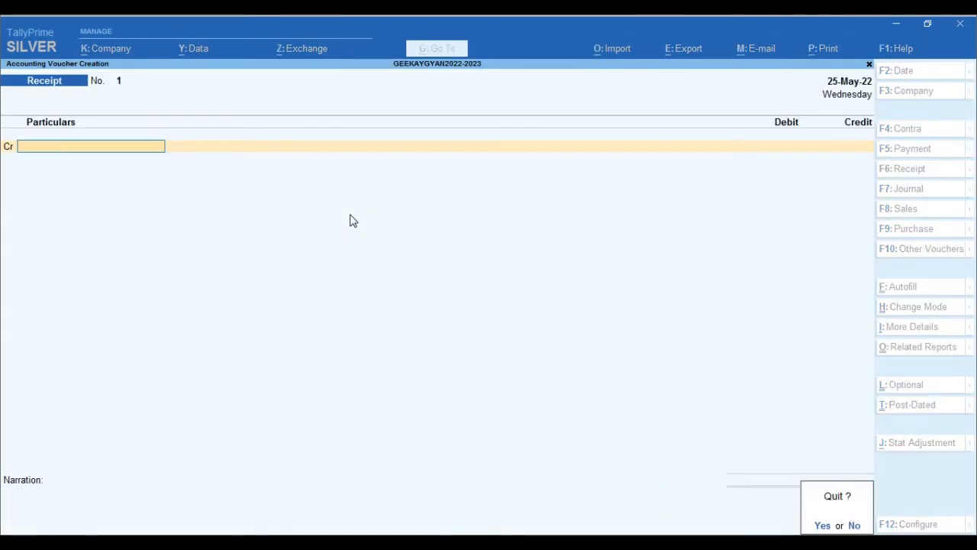
key("Return")
Start sales voucher 1 with reference number 1, setting both the voucher date and reference date to 29-May-22
key("v")
key("F9")
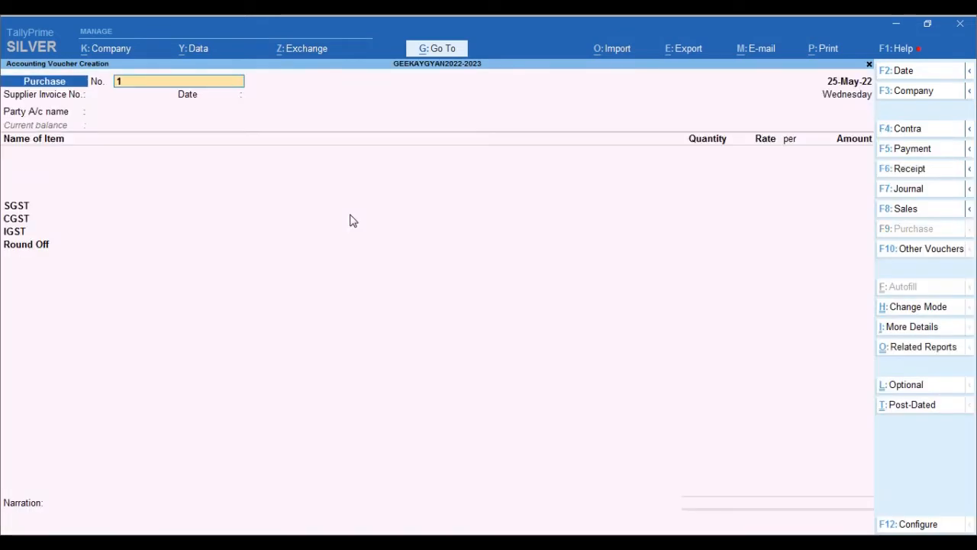
key("F8")
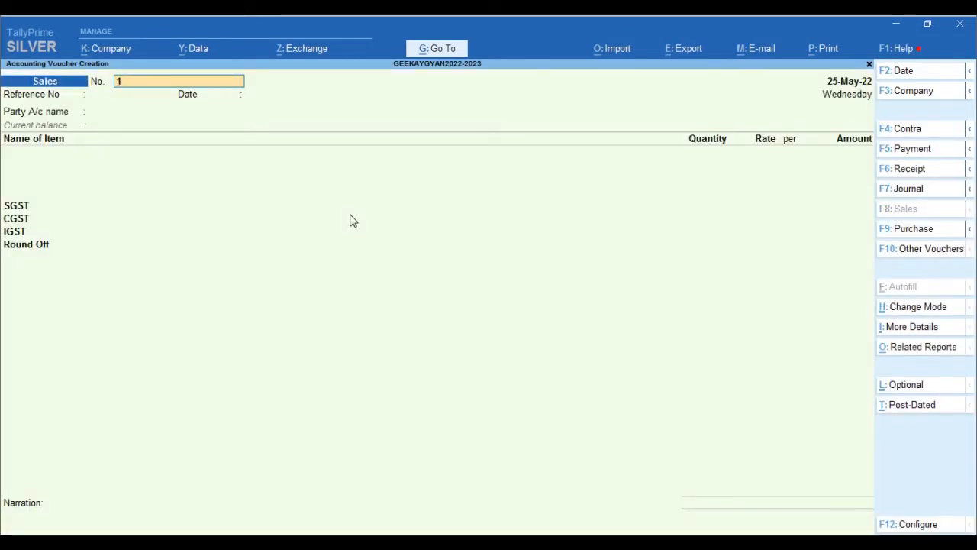
key("Return")
key("Return")
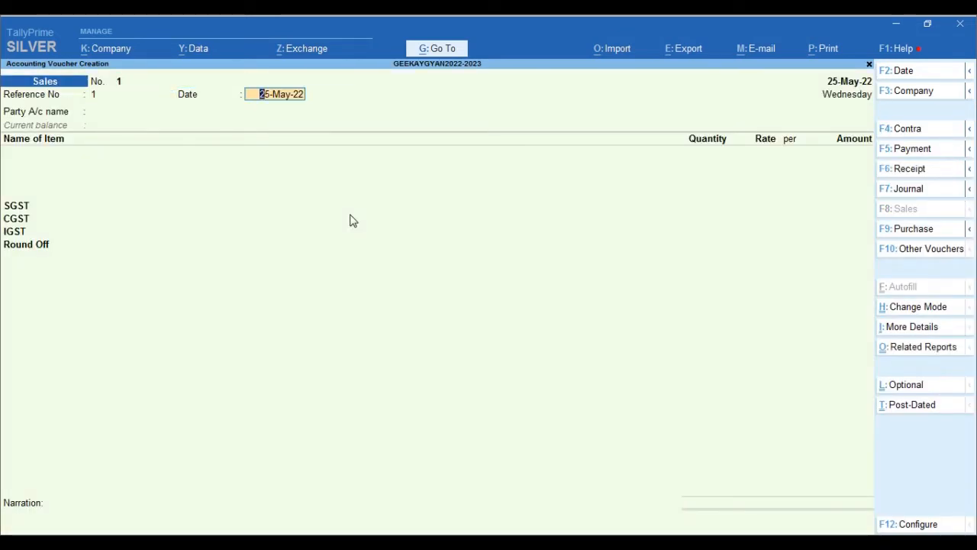
key("F2")
type("29.")
key("Return")
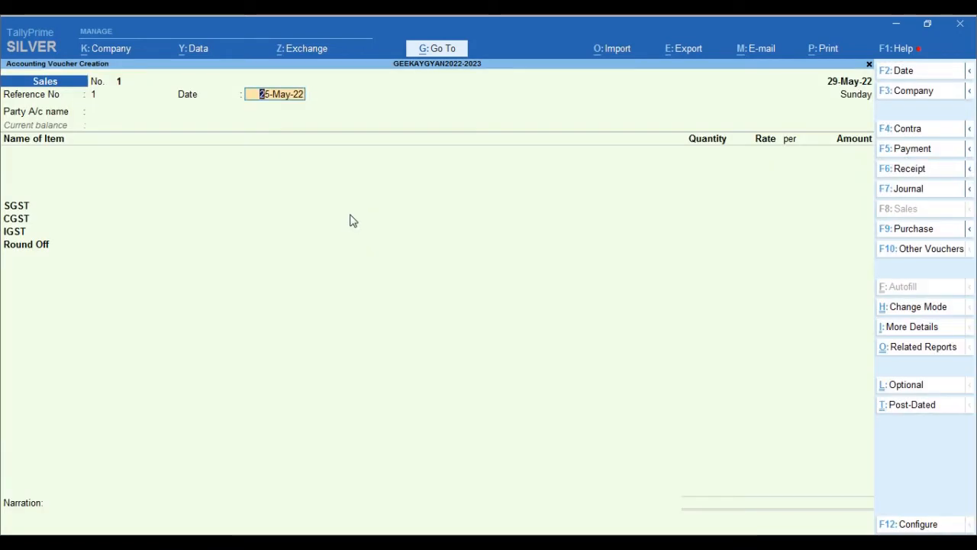
type("29.5")
key("Return")
Choose Rajkumar and Company as the party account and Mirch as the stock item sold
type("Rajku")
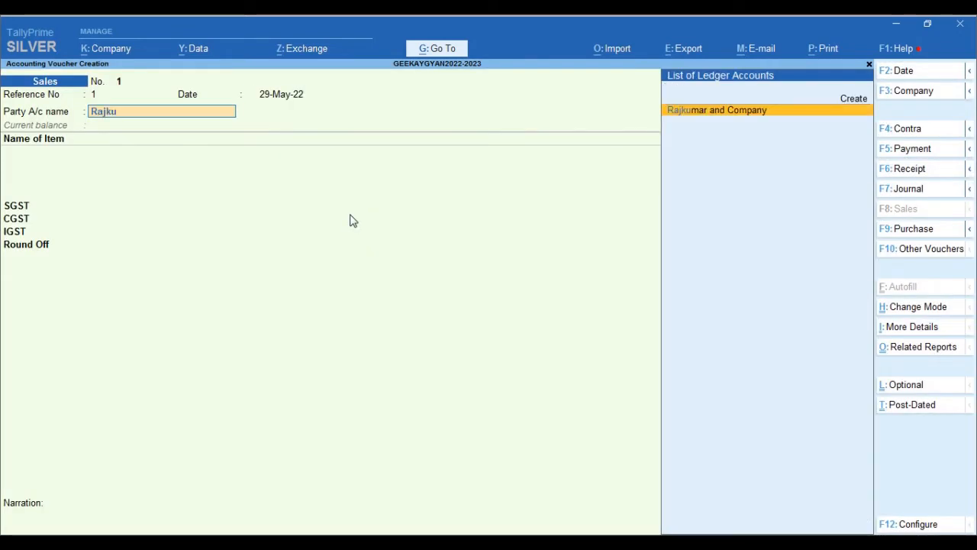
key("Return")
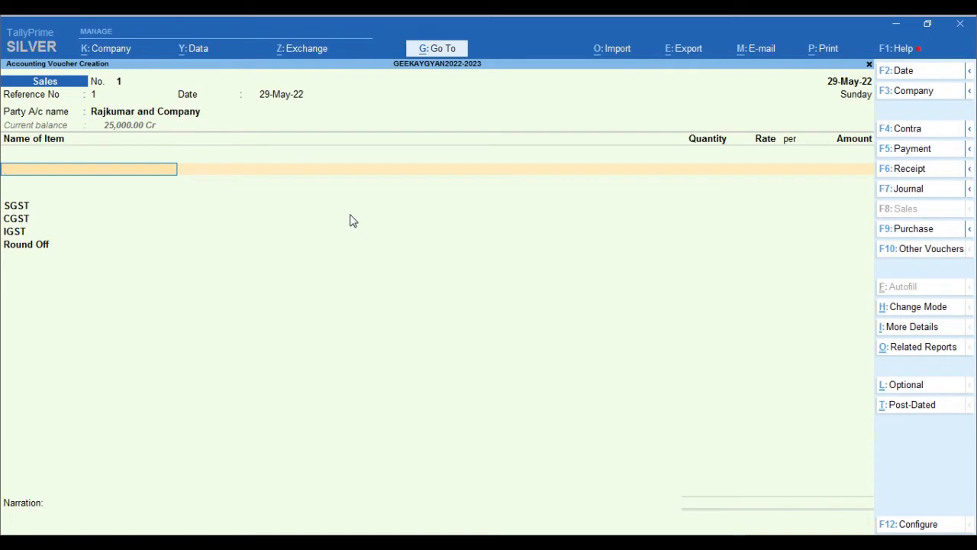
key("ctrl+h")
key("Return")
type("K")
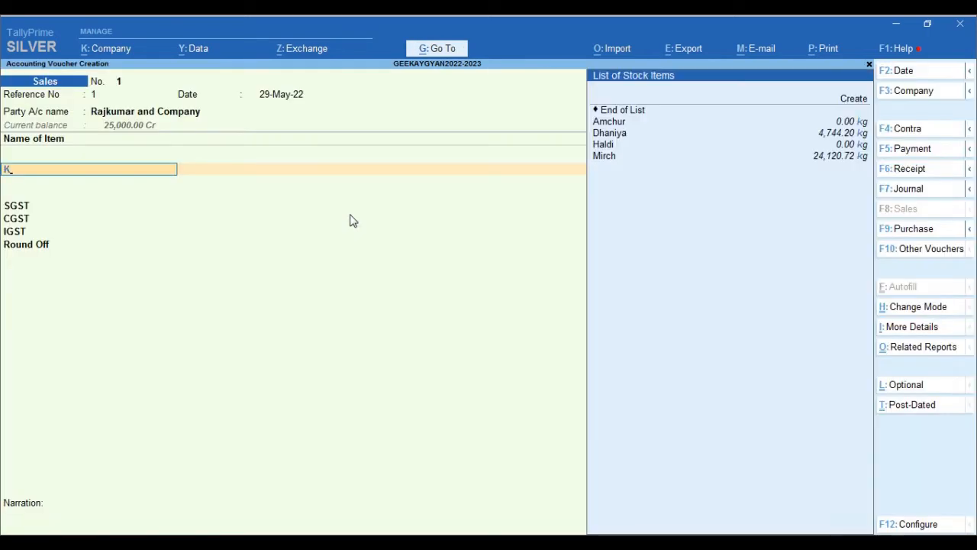
key("Down")
key("Down")
key("Down")
key("Down")
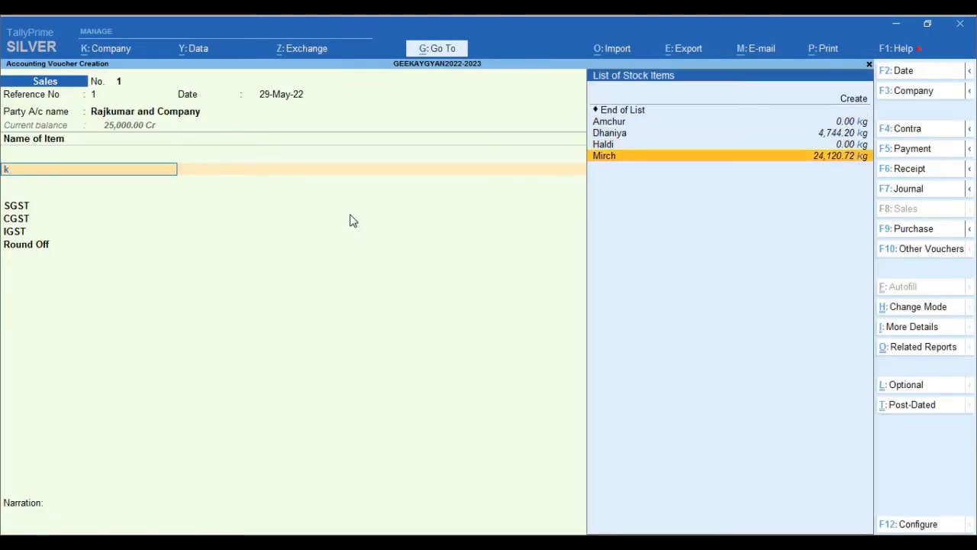
key("Return")
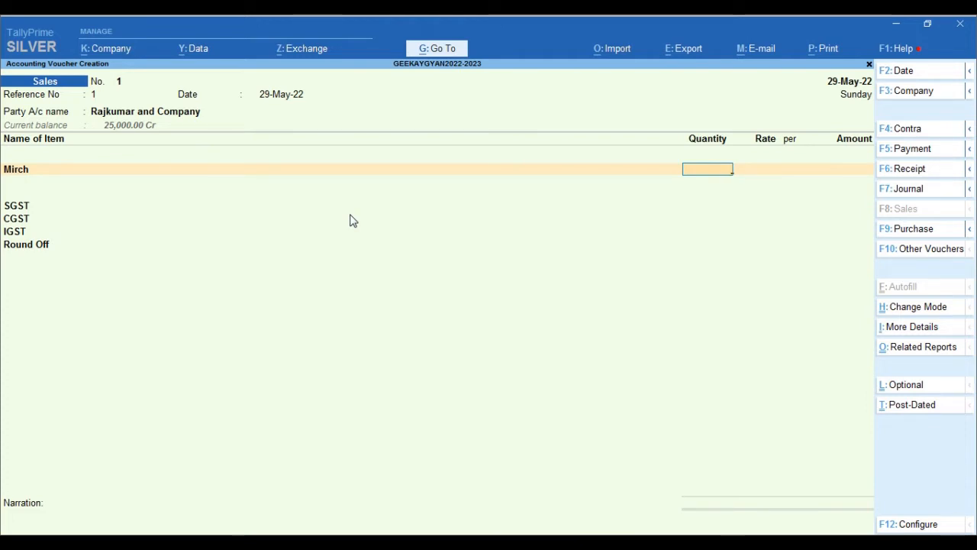
type("2,520")
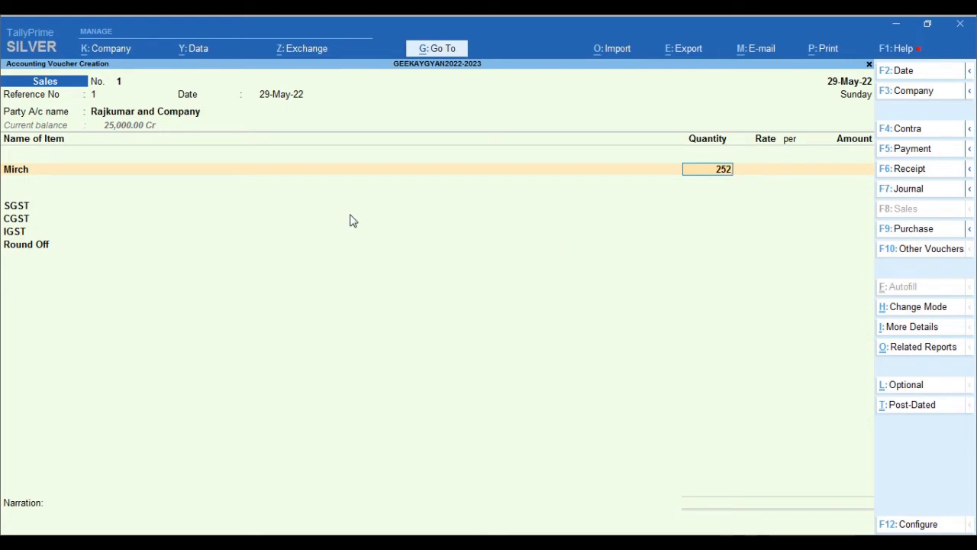
key("Return")
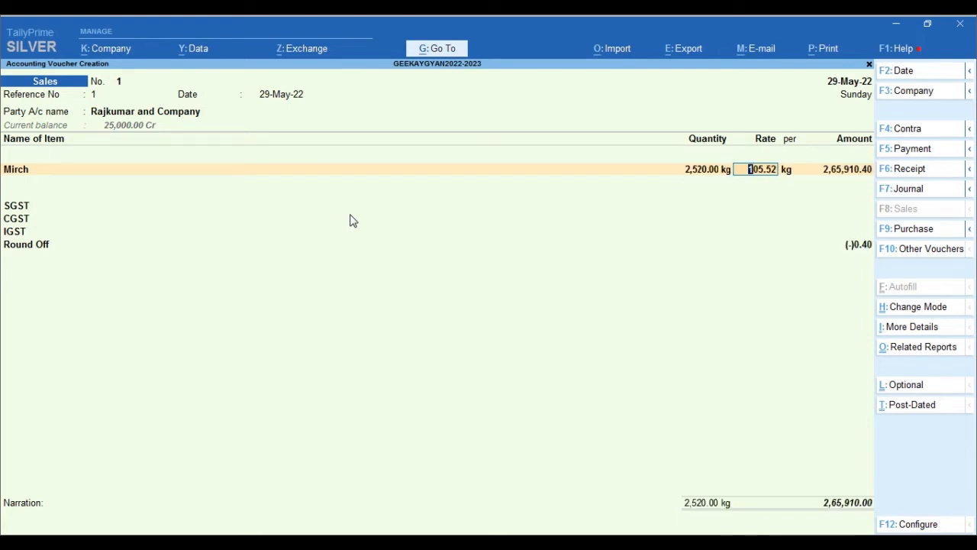
key("BackSpace")
type("252")
key("Return")
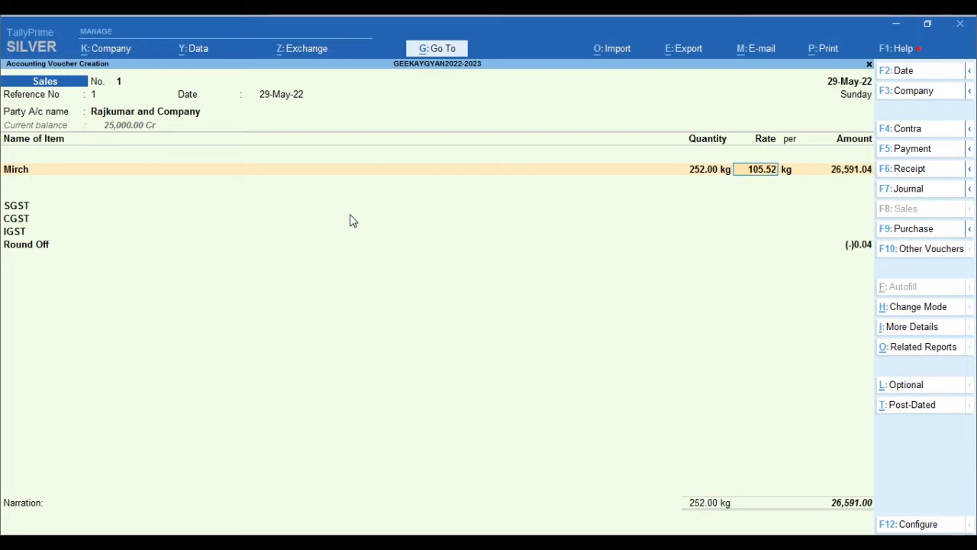
type("105")
Set Mirch's quantity to 525 kg at the rate of 105.52 and allocate the amount to Sales GST 5%
key("shift+Tab")
type("5")
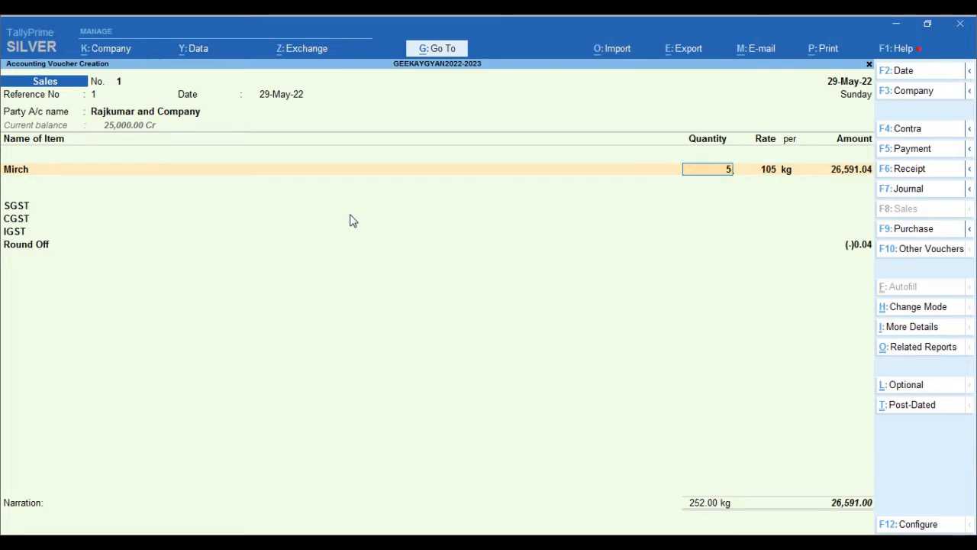
type("252")
key("BackSpace")
key("Return")
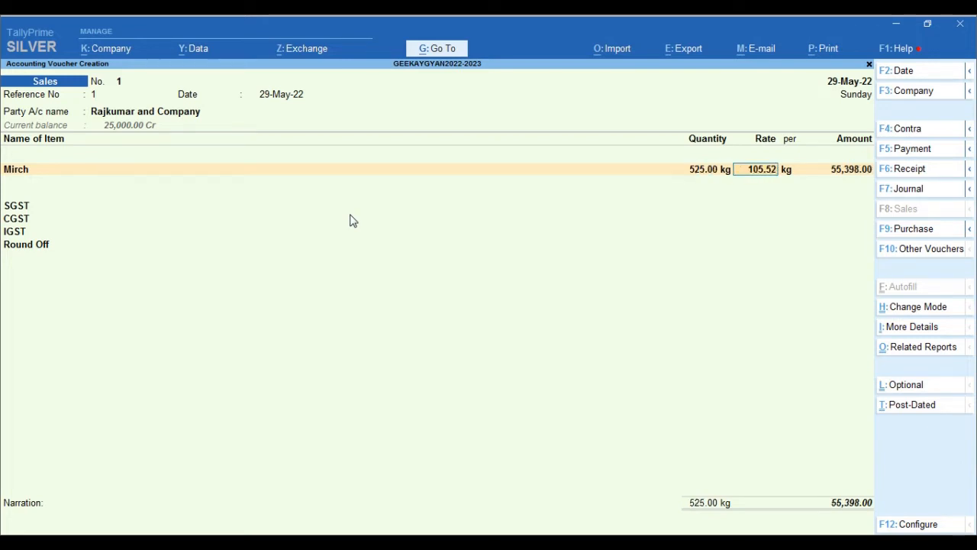
key("Return")
key("Return")
key("Return")
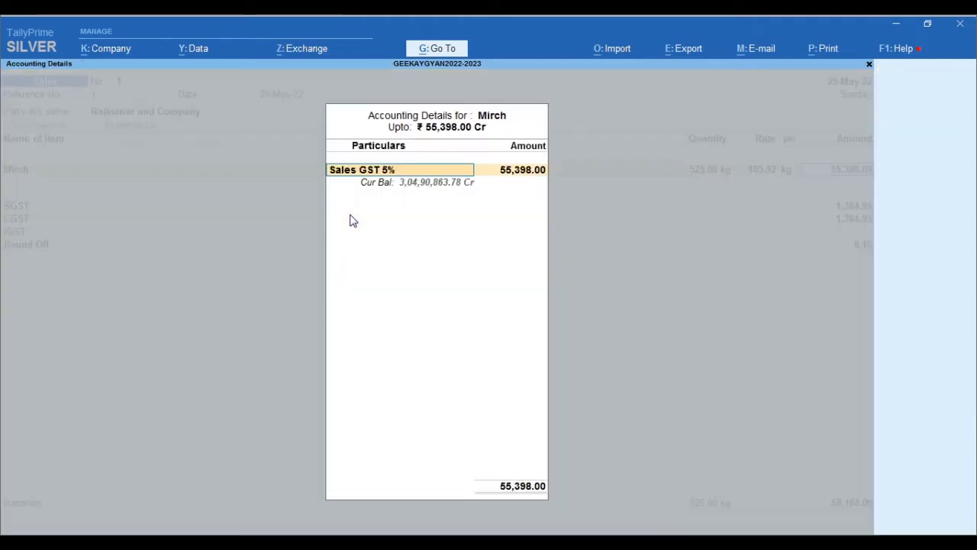
key("Return")
key("Return")
key("Return")
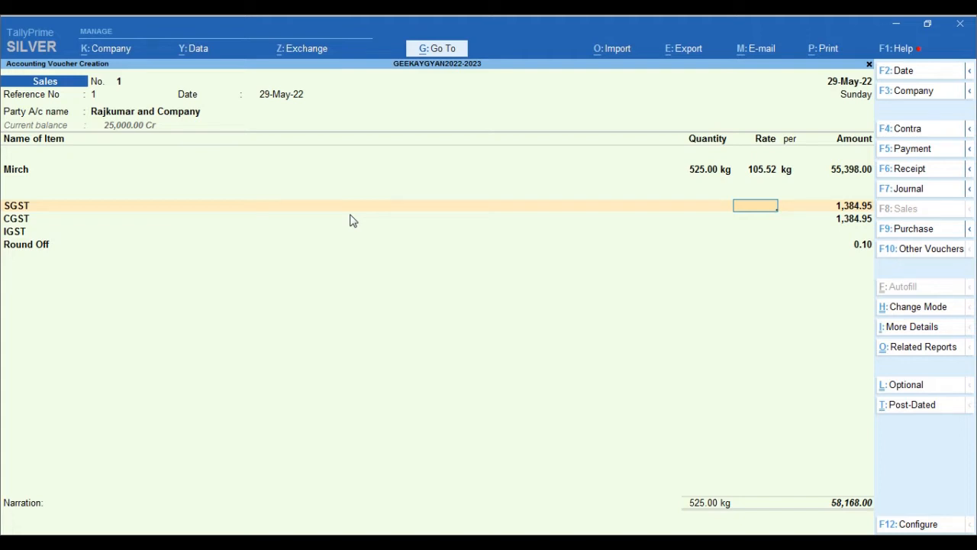
Accept the SGST, CGST and Round Off amounts and leave IGST blank to reach the party's bill-wise details
key("BackSpace")
key("BackSpace")
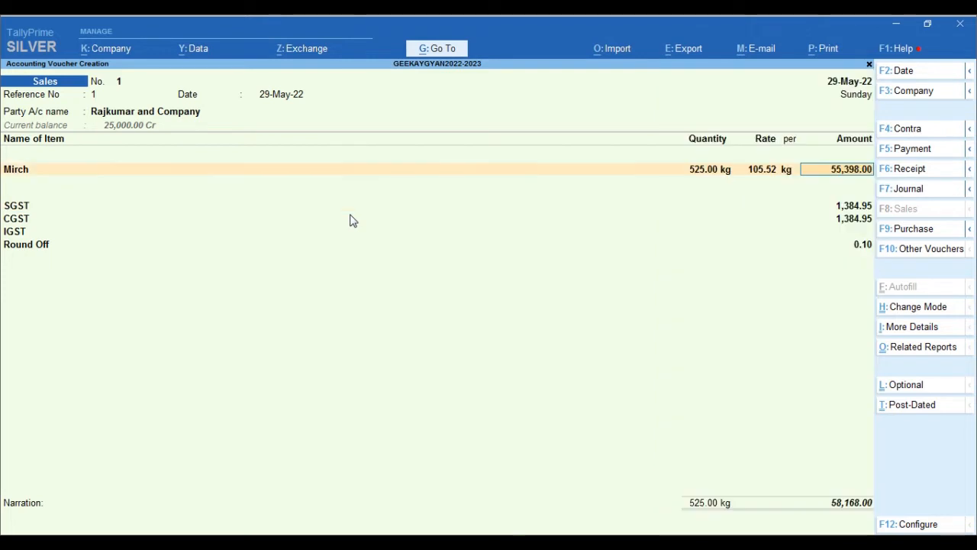
key("Return")
key("Return")
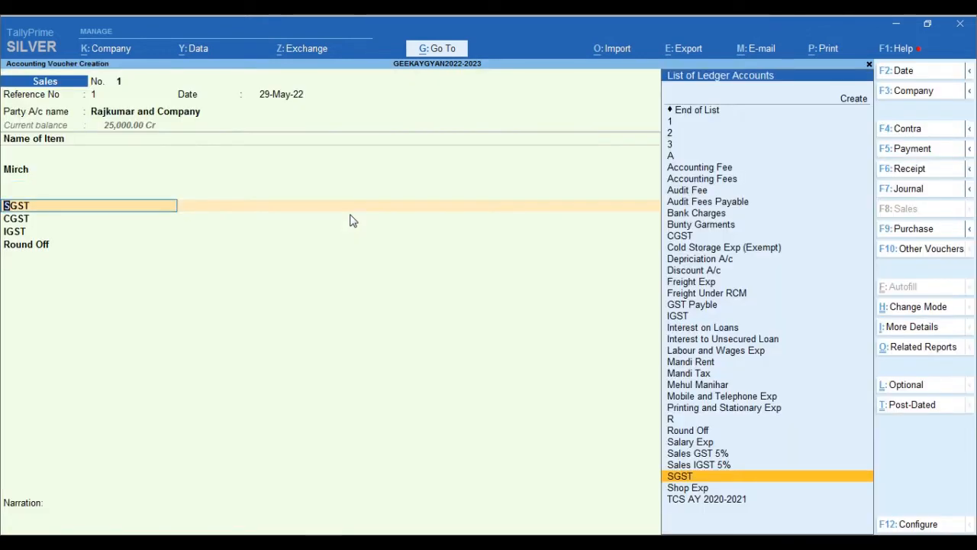
key("Return")
key("Return")
key("Return")
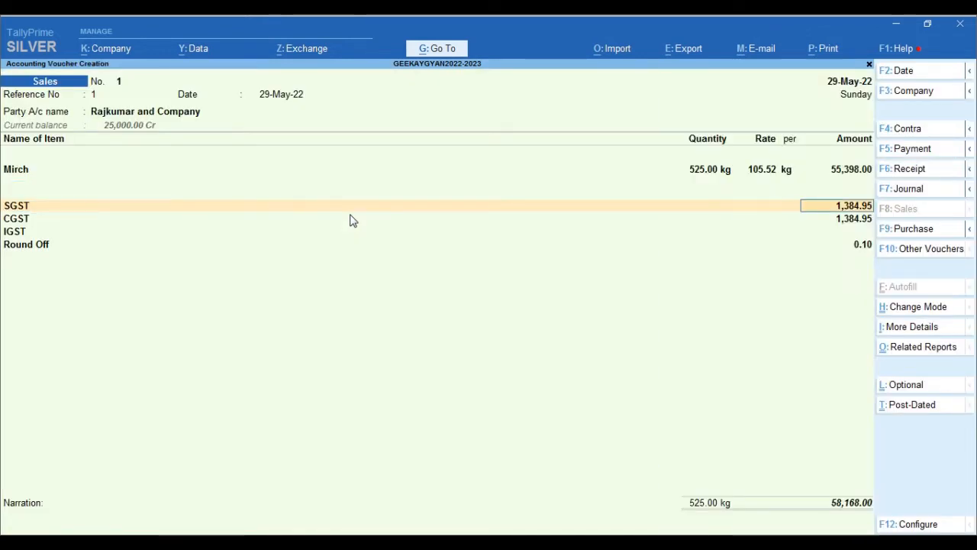
key("Return")
key("Return")
key("Return")
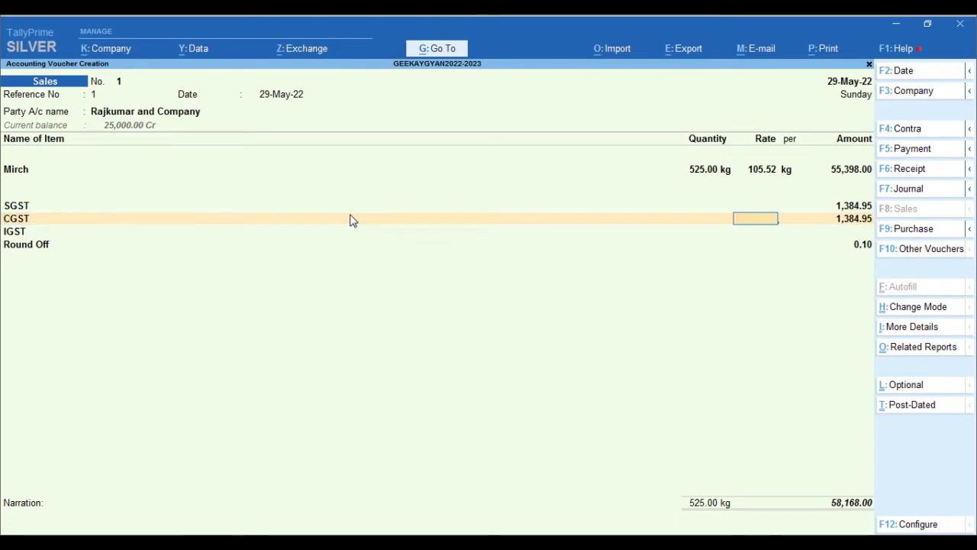
key("Return")
key("Return")
key("Return")
key("Return")
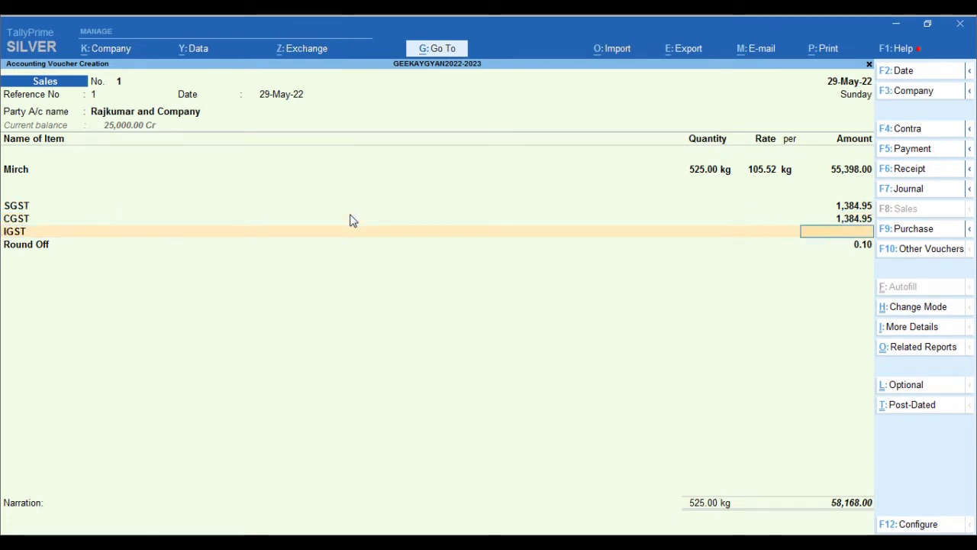
key("Return")
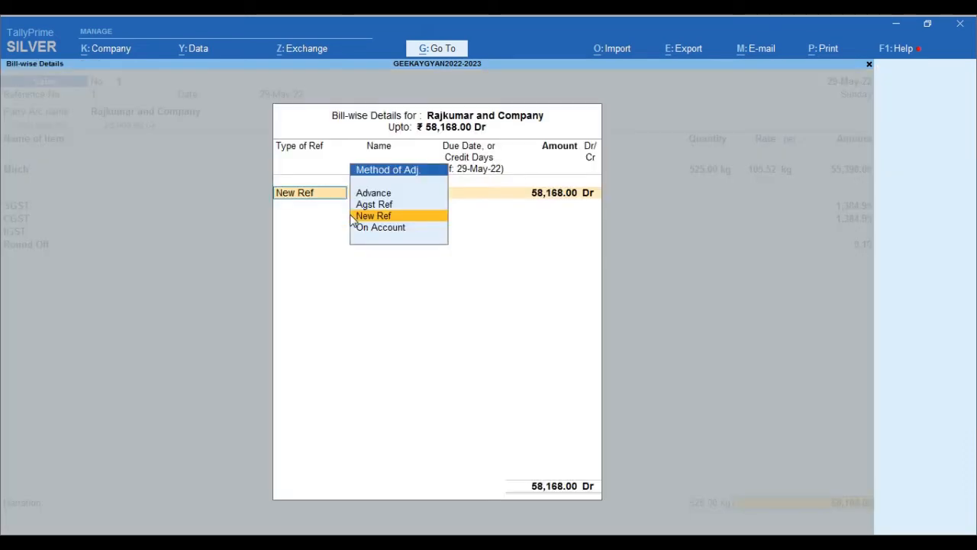
Record the full 58,168 as a New Ref in the bill-wise details for Rajkumar and Company
key("Return")
key("Return")
key("BackSpace")
key("BackSpace")
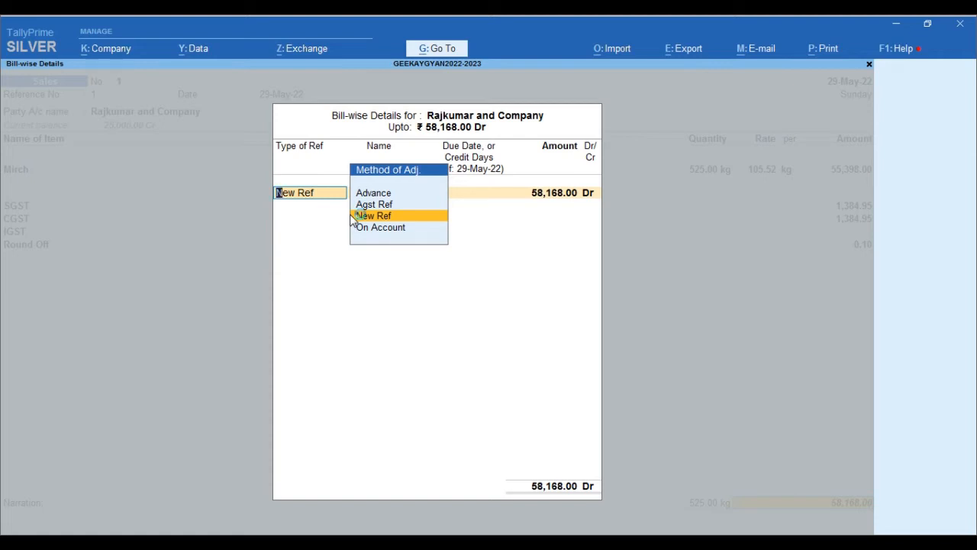
key("Return")
key("Return")
key("Return")
key("Return")
key("Return")
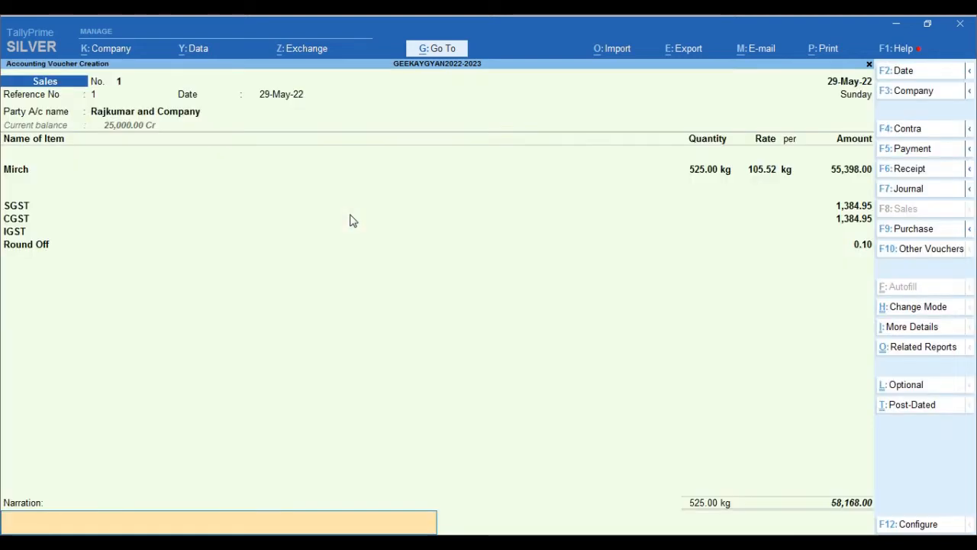
Leave the narration empty and save the sales voucher
key("Return")
key("Return")
key("Return")
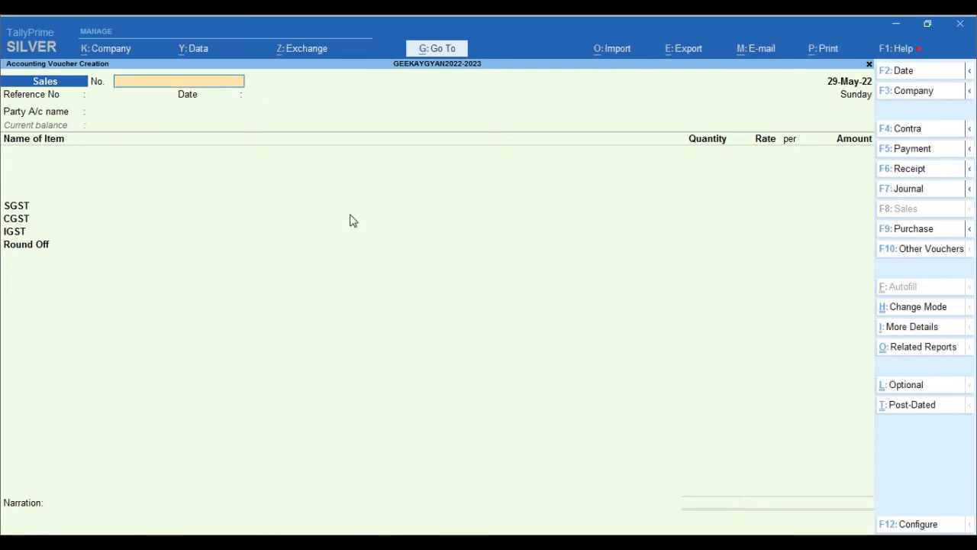
Leave the sales voucher entry and display the Rajkumar and Company ledger for the period starting 1-4-20
key("Escape")
key("Escape")
key("Escape")
key("Escape")
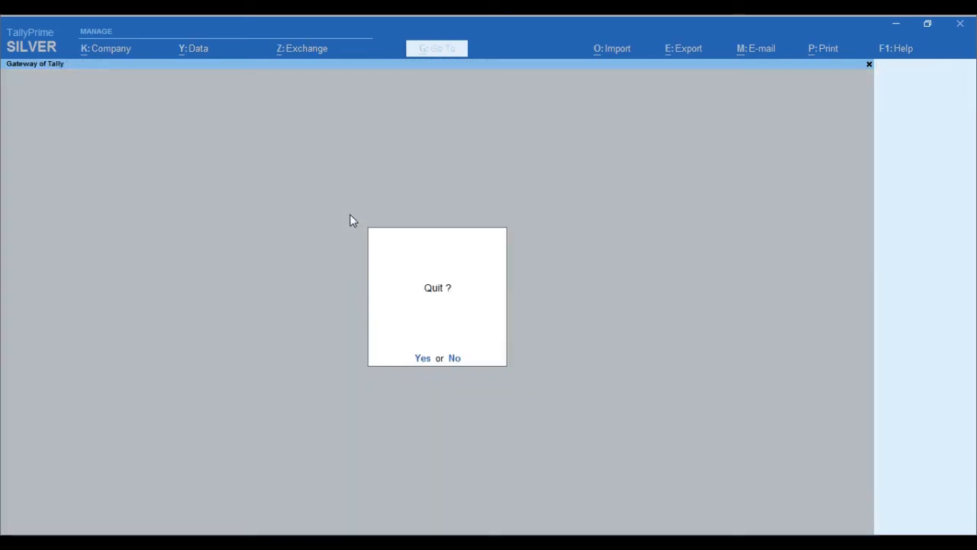
type("dalRajku")
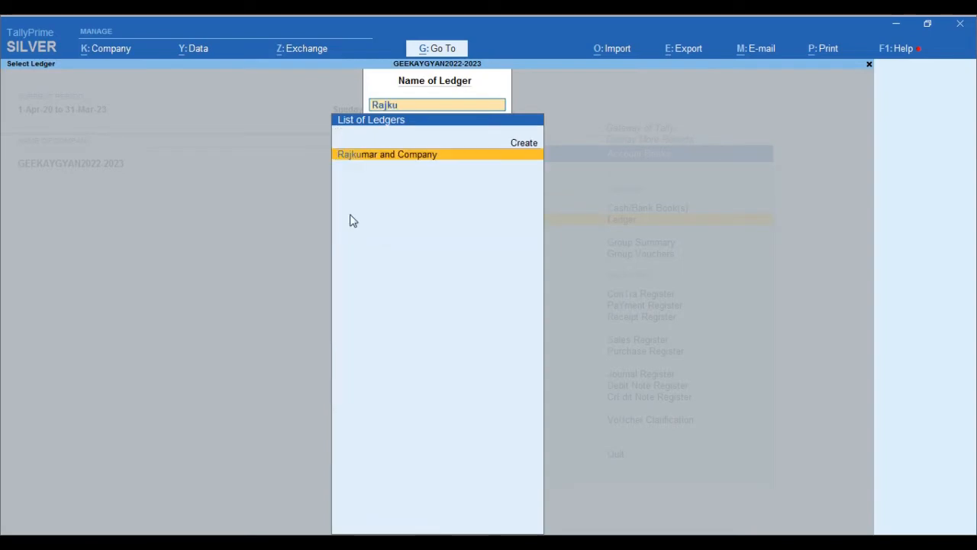
key("Return")
key("F2")
type("1-4-20")
key("Return")
key("Return")
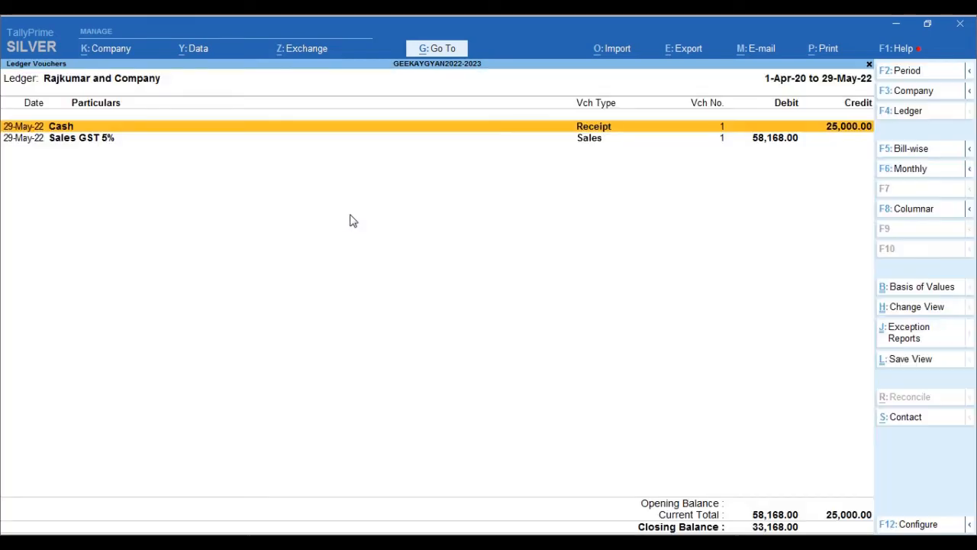
Compare the bill-wise outstanding of Rajkumar and Company with the receipt and sales entries in its ledger
key("F5")
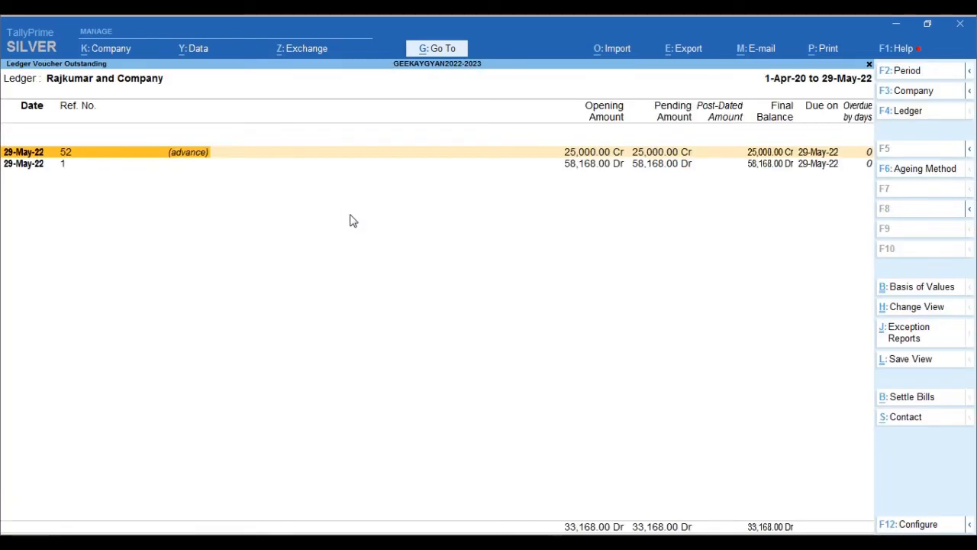
key("Escape")
key("Down")
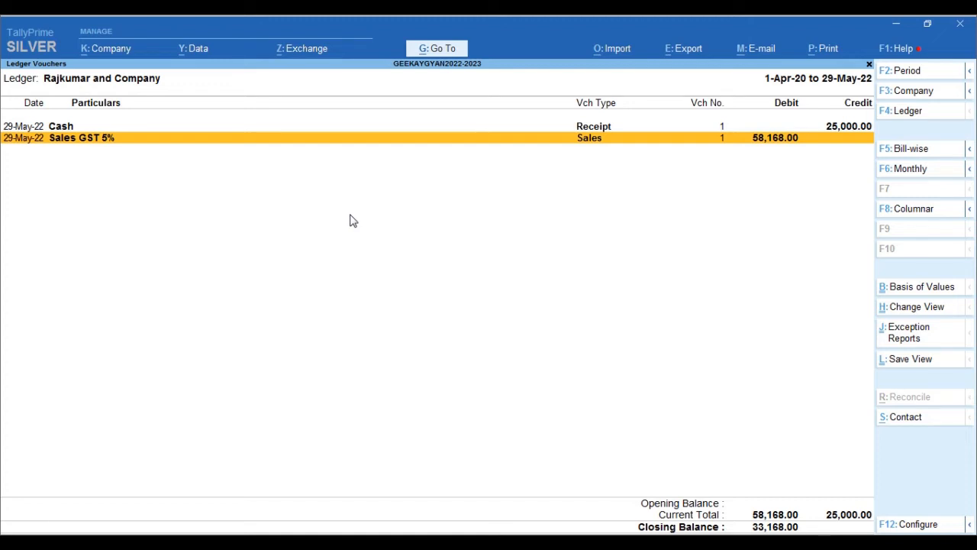
key("F5")
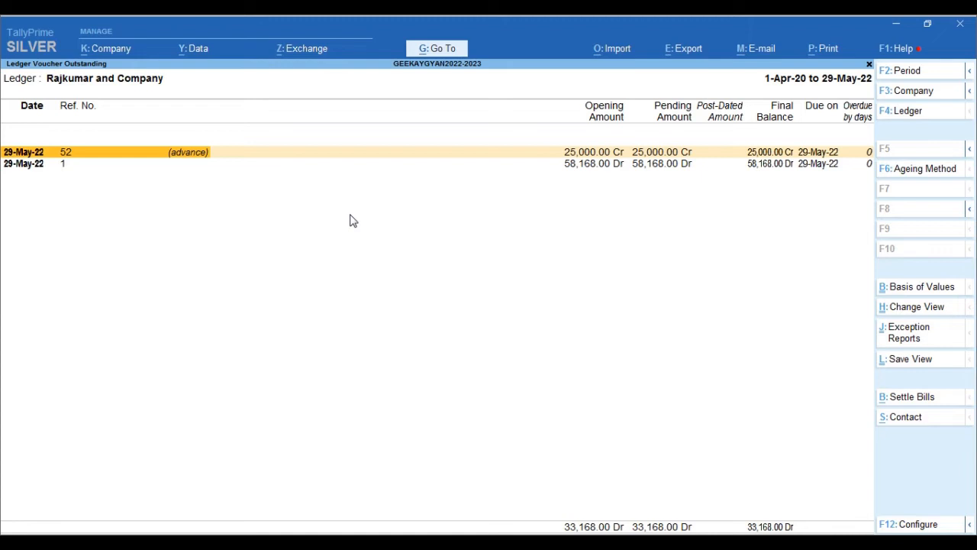
key("Down")
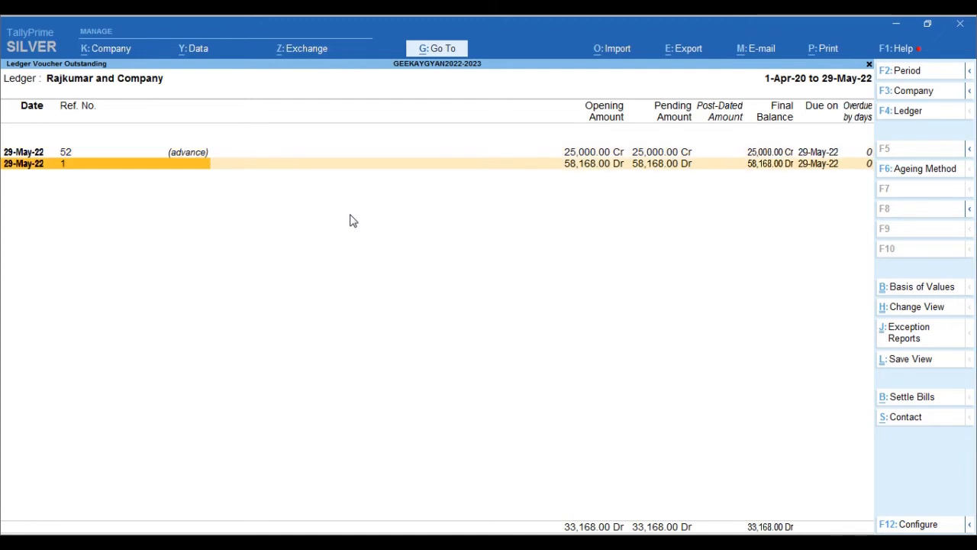
key("Up")
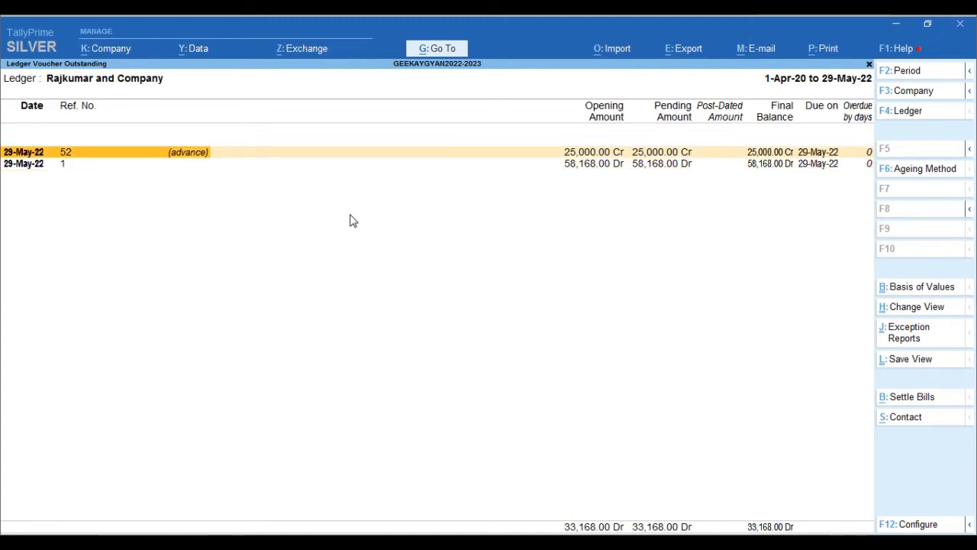
key("Escape")
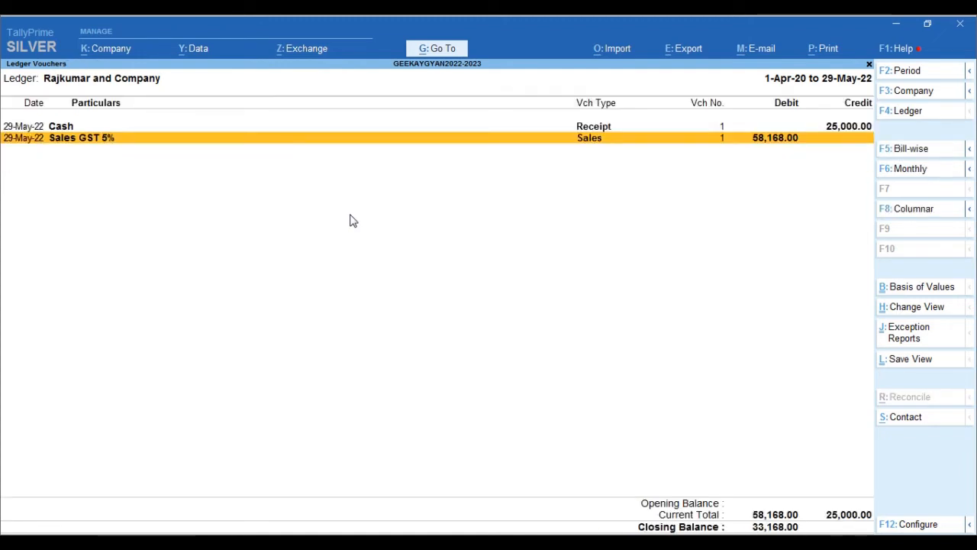
key("Up")
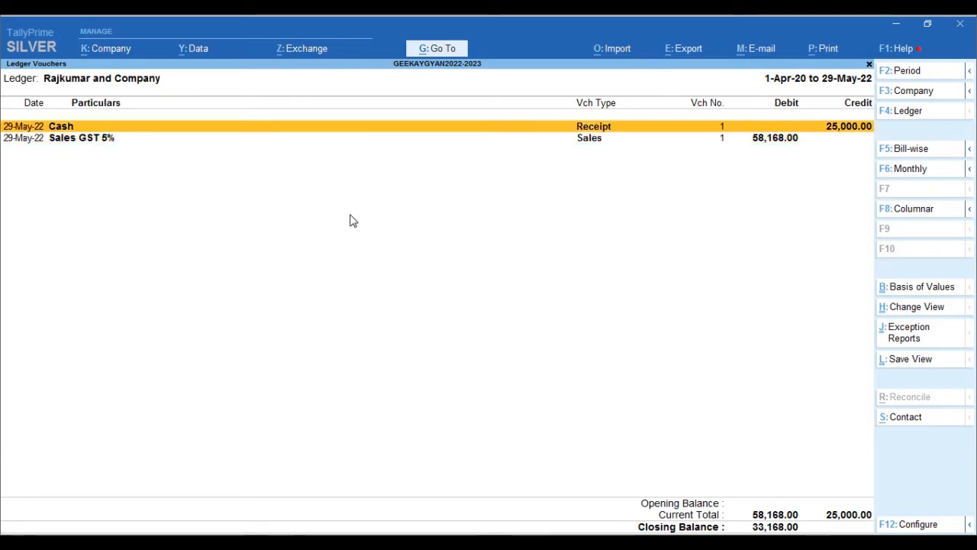
Open the Sales GST 5% voucher from the ledger and set its voucher date and reference date to 25-May-22
key("Down")
key("Return")
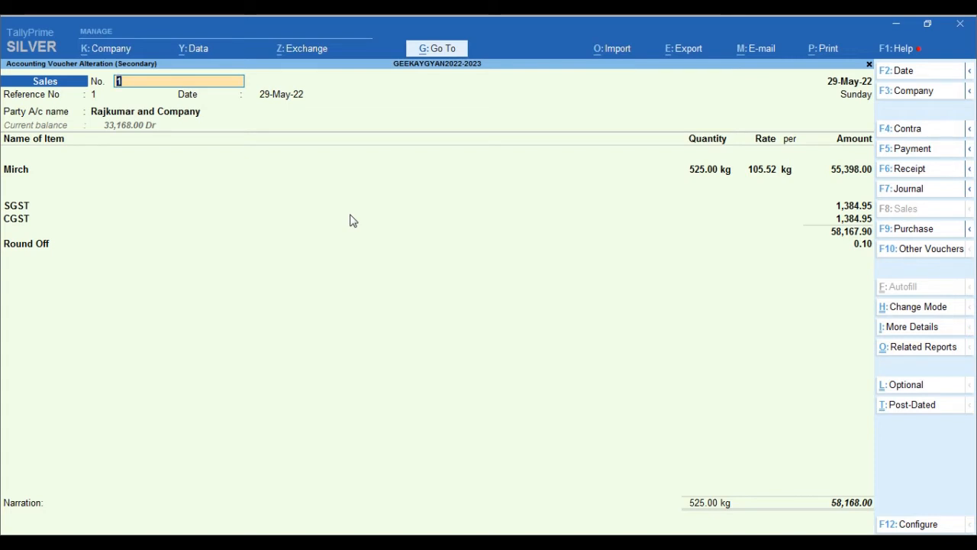
key("F2")
type("29-05")
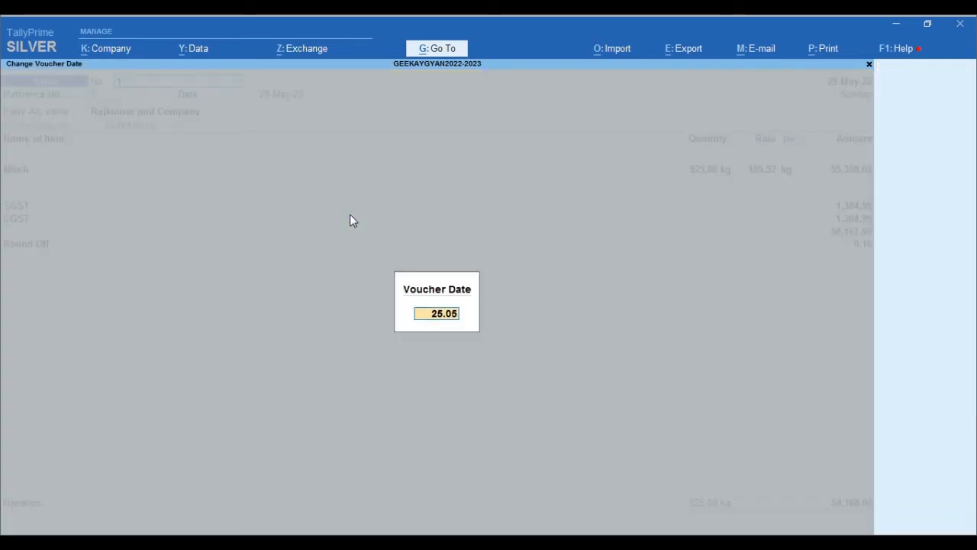
key("Return")
key("Return")
type("25")
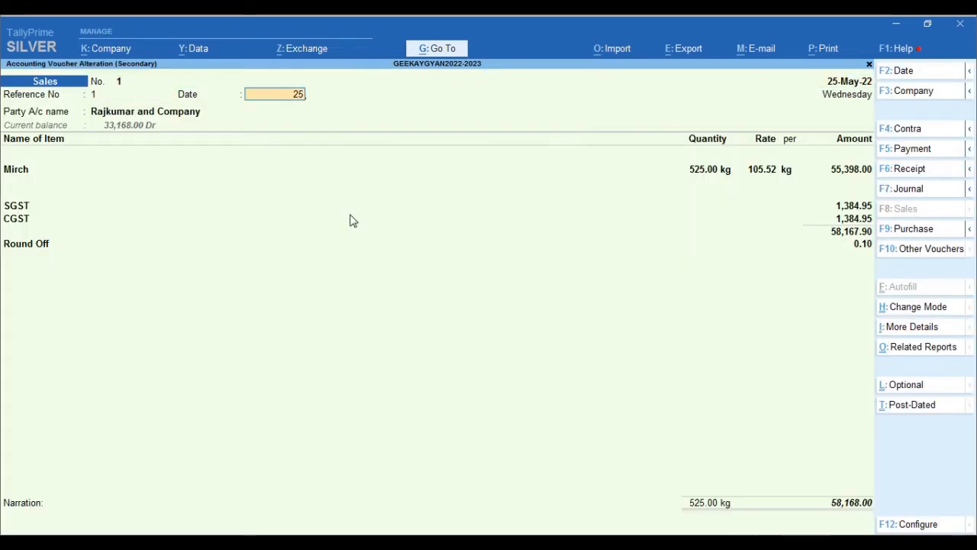
key("Return")
Keep the sales voucher's party, Mirch item, tax and round-off entries to reach the bill-wise details
key("Return")
key("Return")
key("Return")
key("Return")
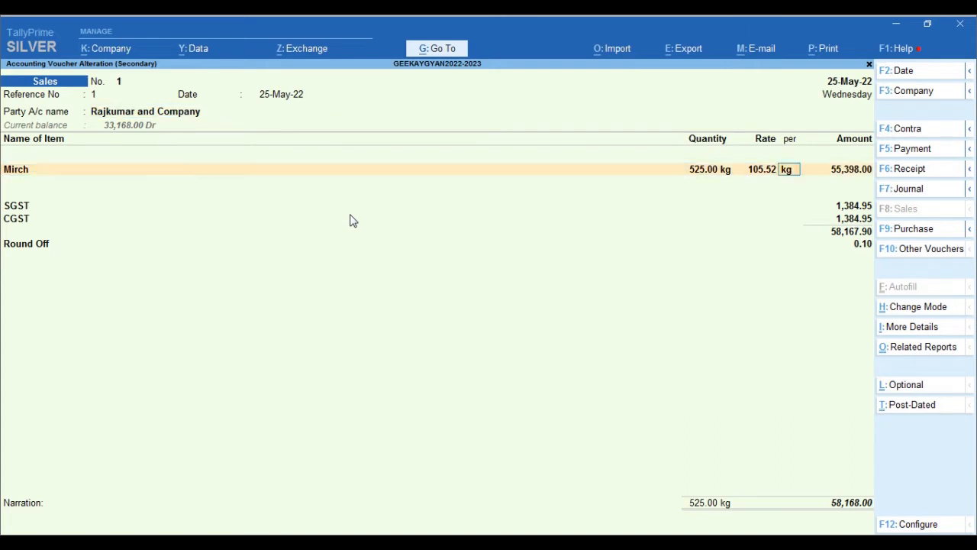
key("Return")
key("Return")
key("Return")
key("Return")
key("Return")
key("Return")
key("Return")
key("Return")
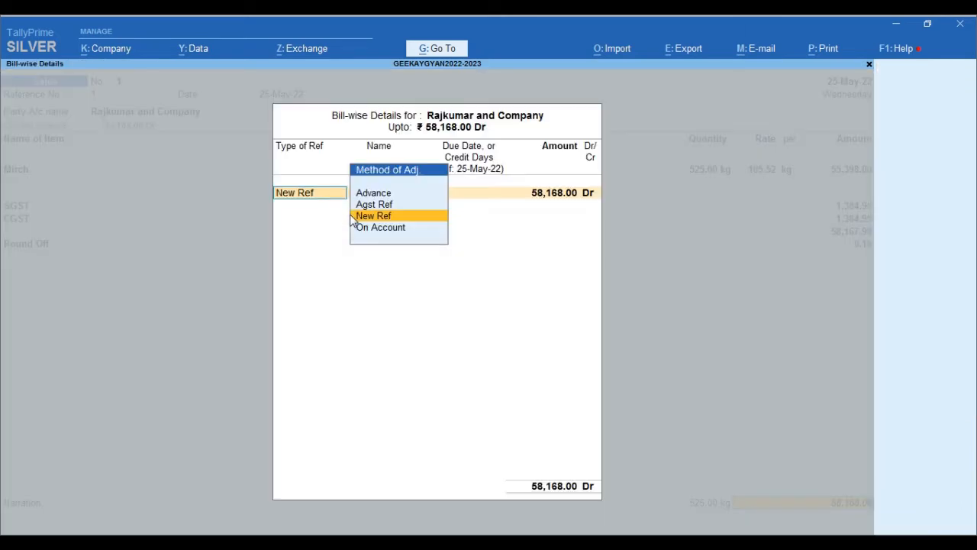
Retain the New Ref allocation of 58,168 and save the altered sales voucher
key("Return")
key("Return")
key("Return")
key("Return")
key("Return")
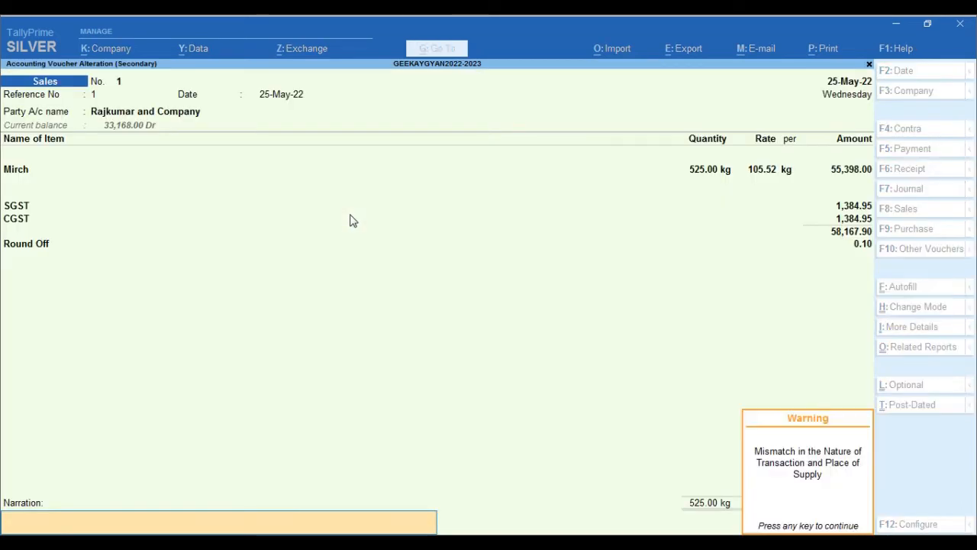
key("Return")
key("Return")
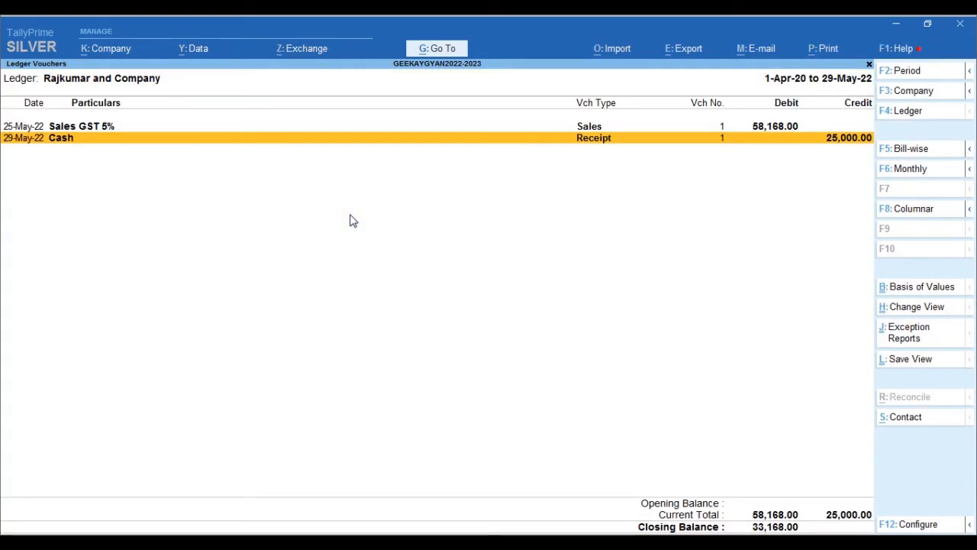
Open the 25,000 cash receipt from the ledger and reallocate it as Agst Ref against pending bill 1 of 25-May-22
key("Up")
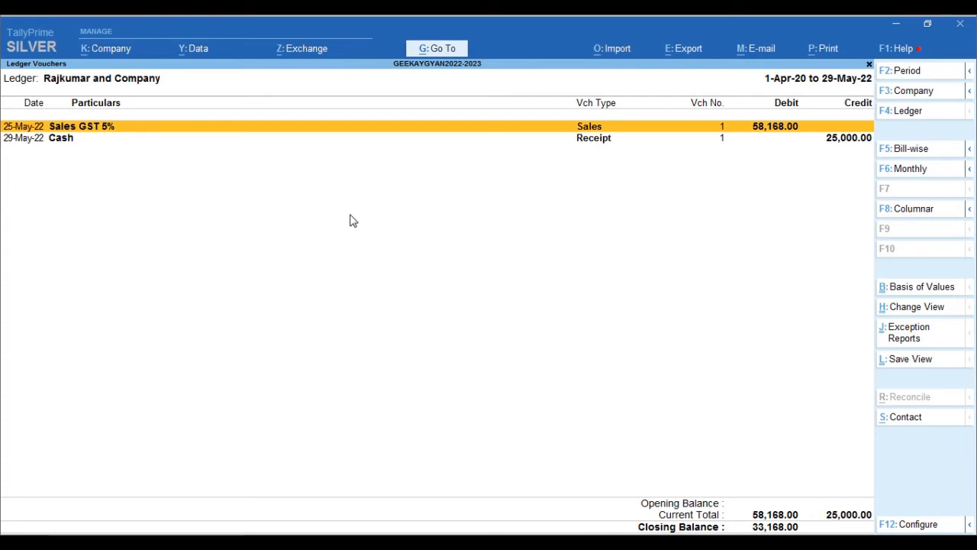
key("Down")
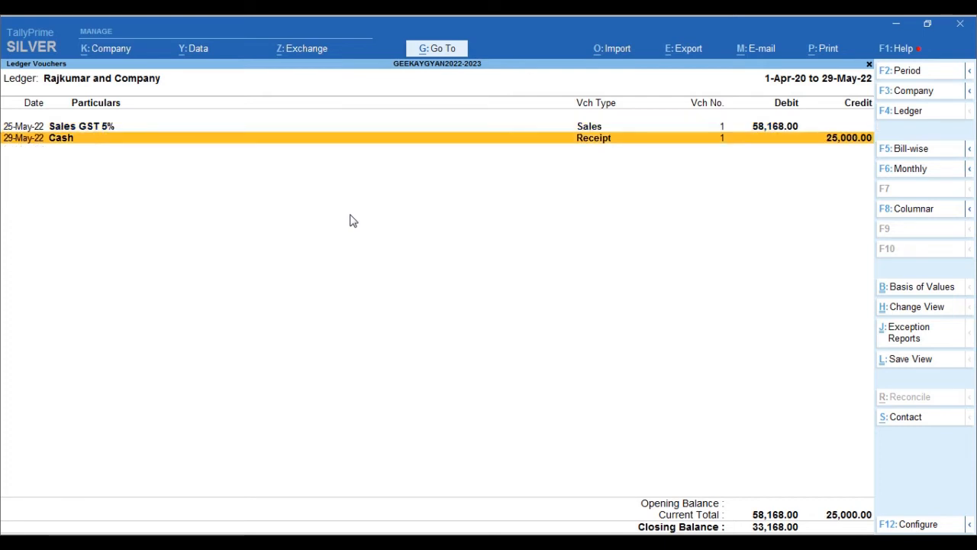
key("Return")
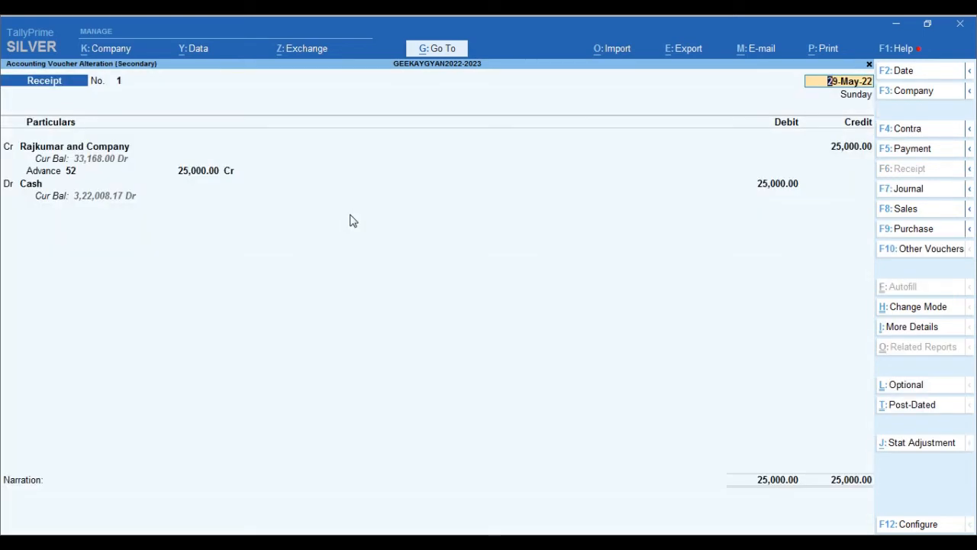
key("Return")
key("Return")
key("Return")
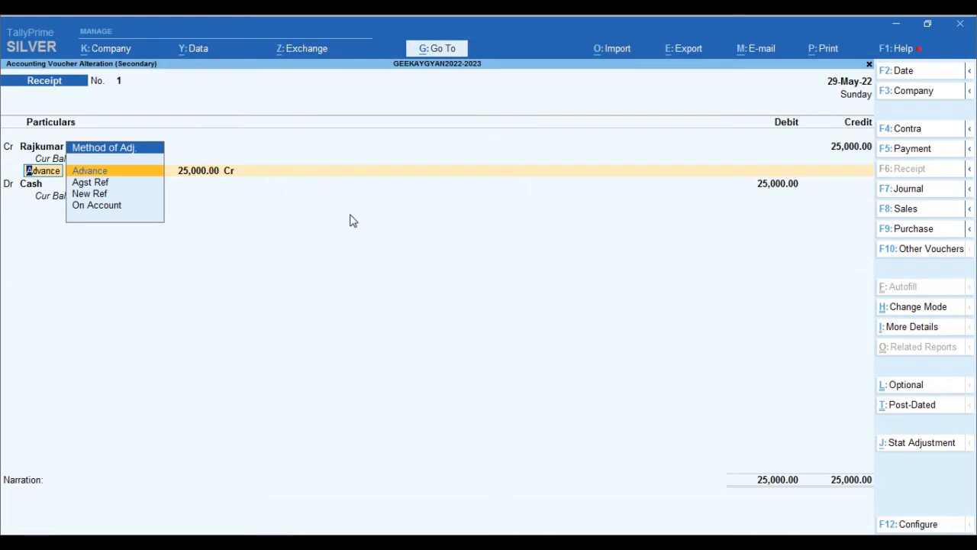
key("Down")
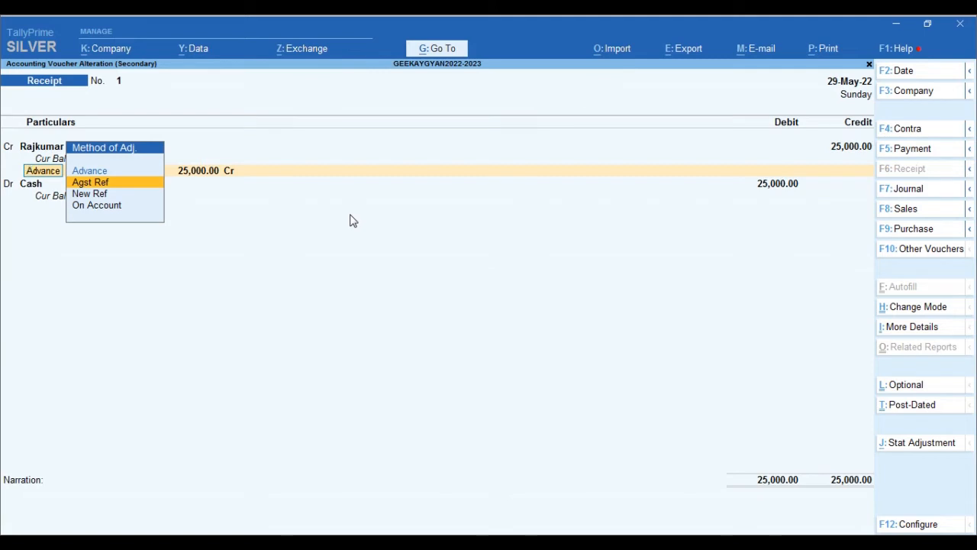
key("Return")
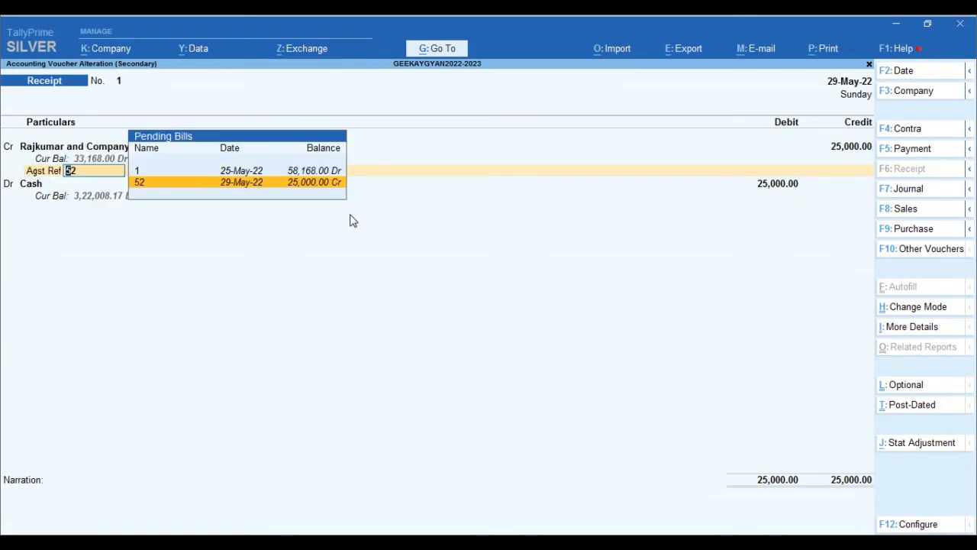
key("Up")
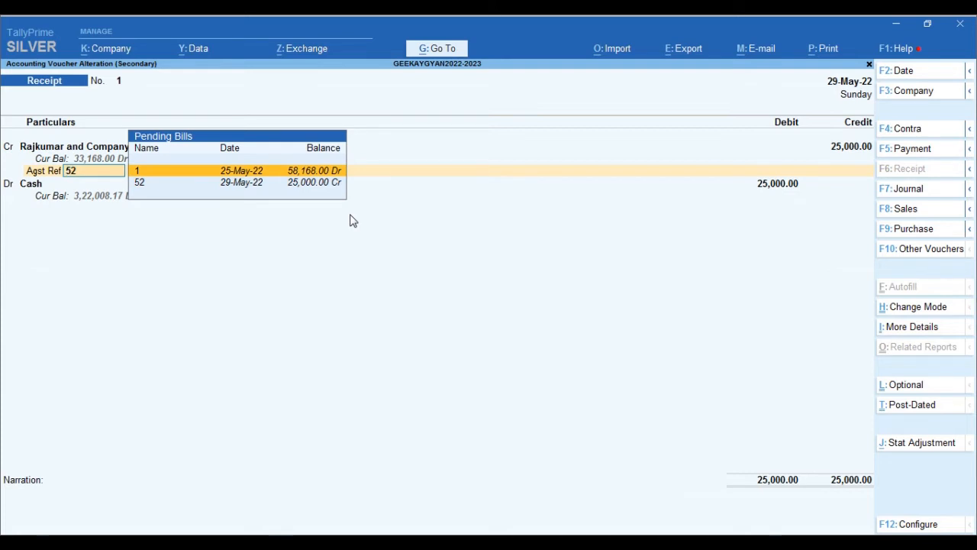
key("Return")
key("Return")
key("Return")
key("Return")
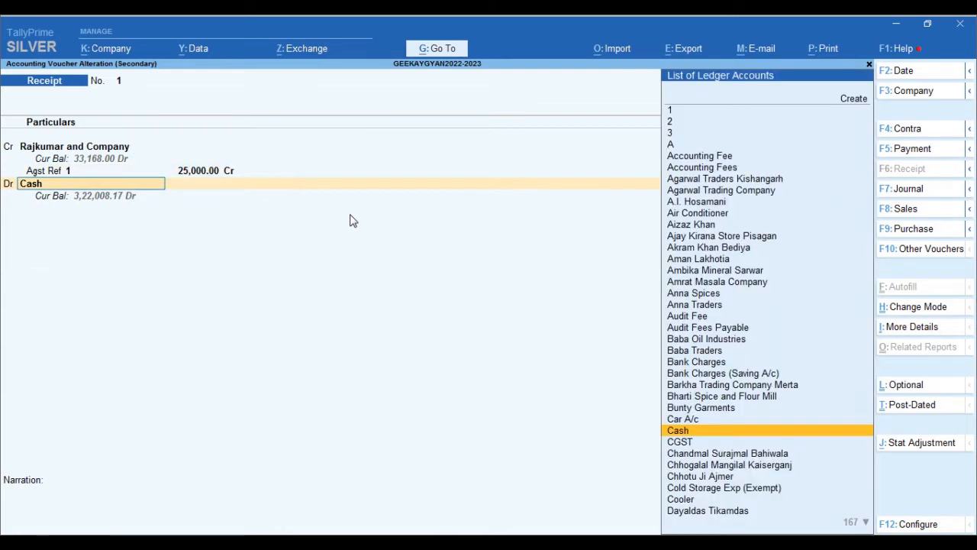
Keep Cash as the receipt's debit account, leave the narration empty and save the altered receipt
key("Return")
key("Return")
key("Return")
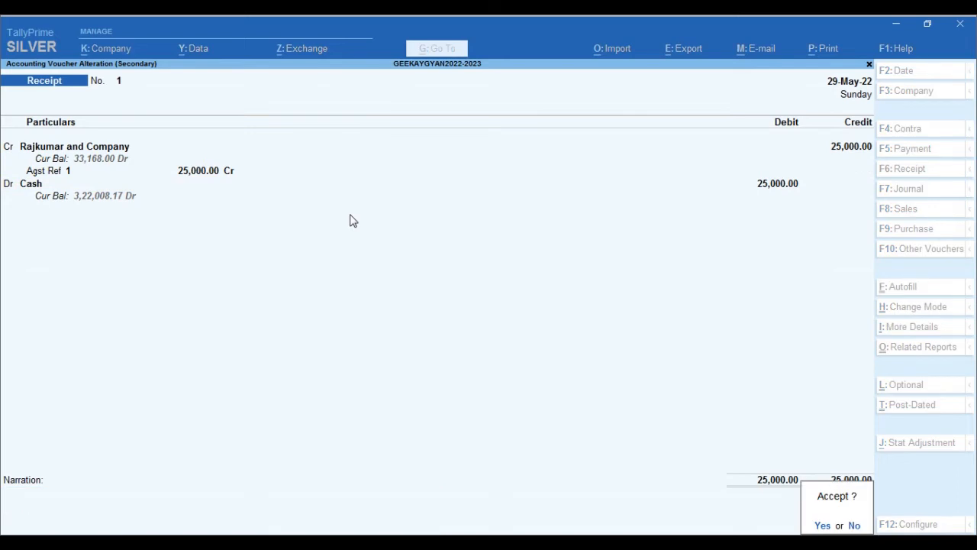
key("Return")
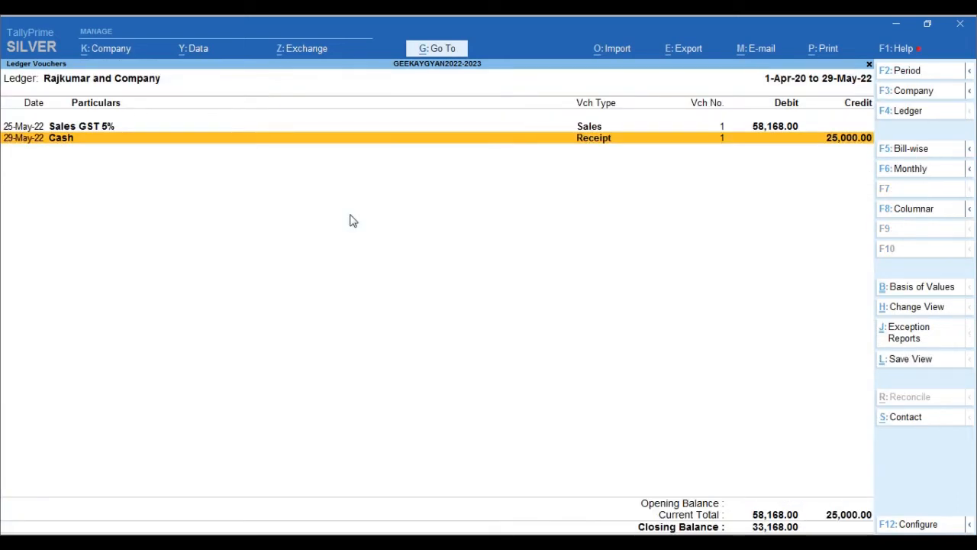
Examine the bill-wise outstanding of Rajkumar and Company, including the vouchers behind bill 1 and its pending amount
key("F5")
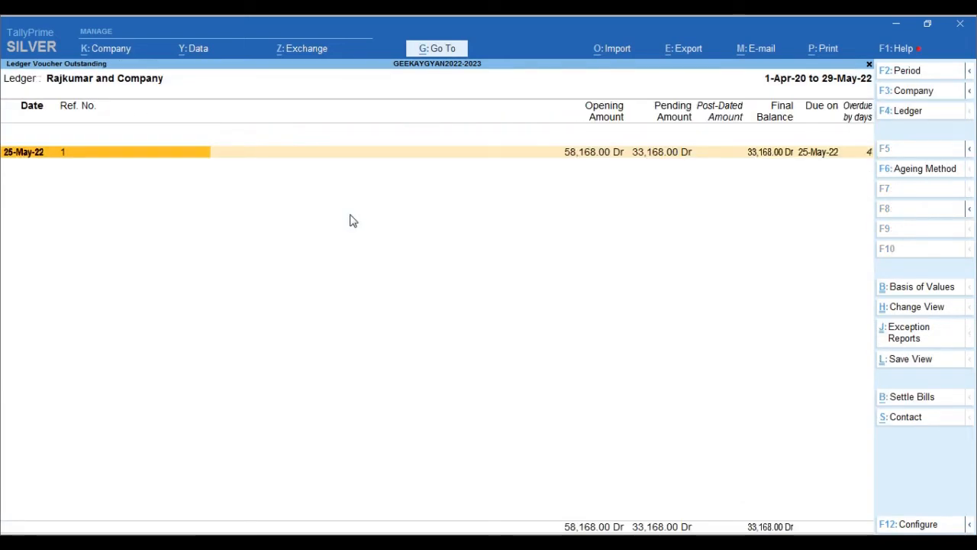
key("alt+F5")
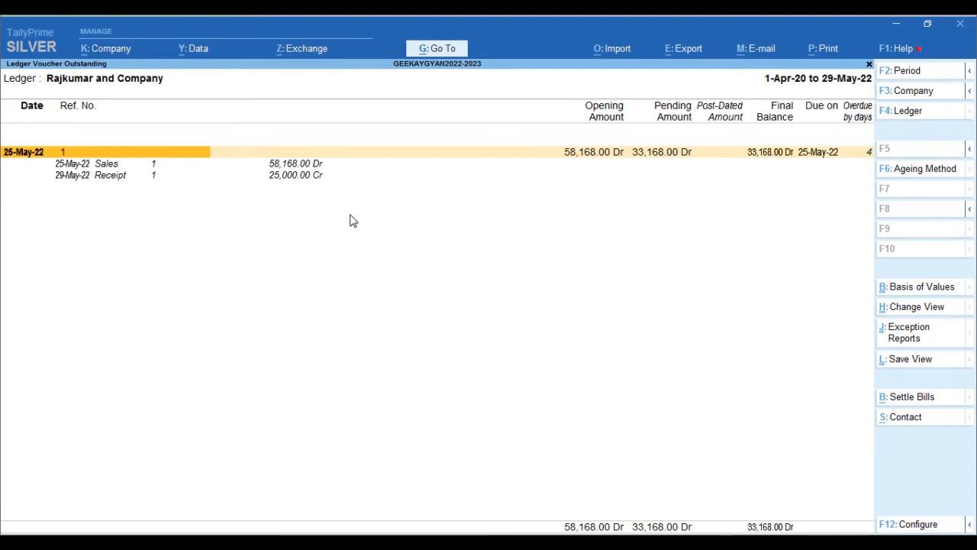
key("Down")
key("Down")
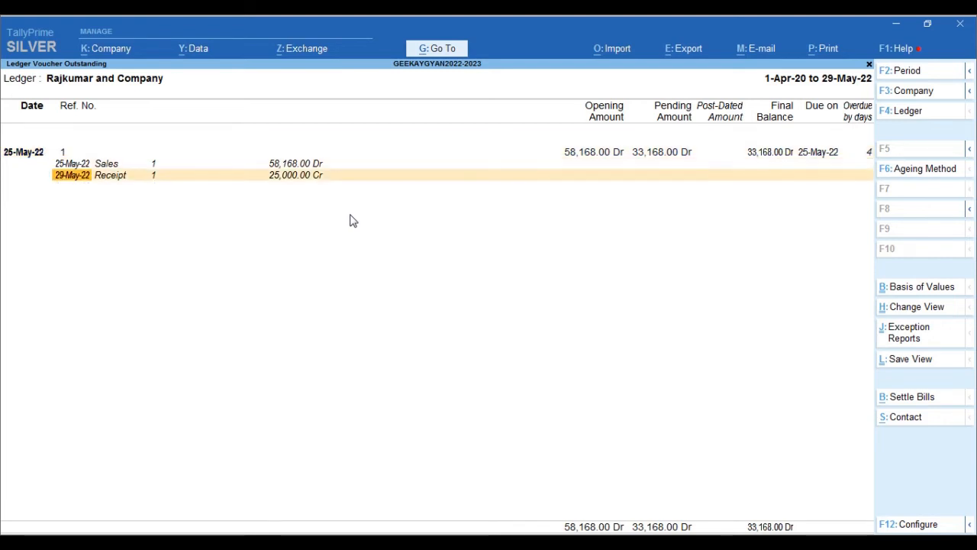
key("Up")
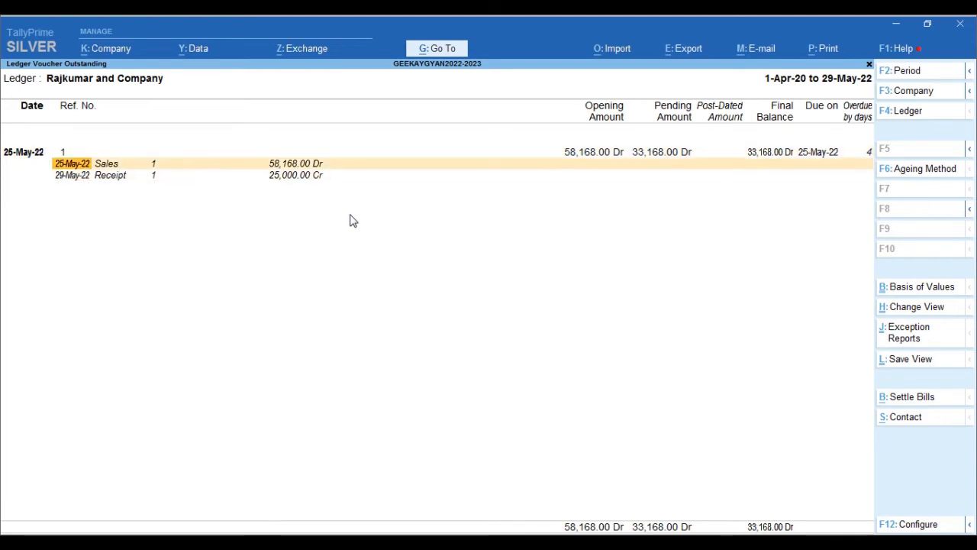
key("Up")
key("alt+F5")
key("Right")
key("Right")
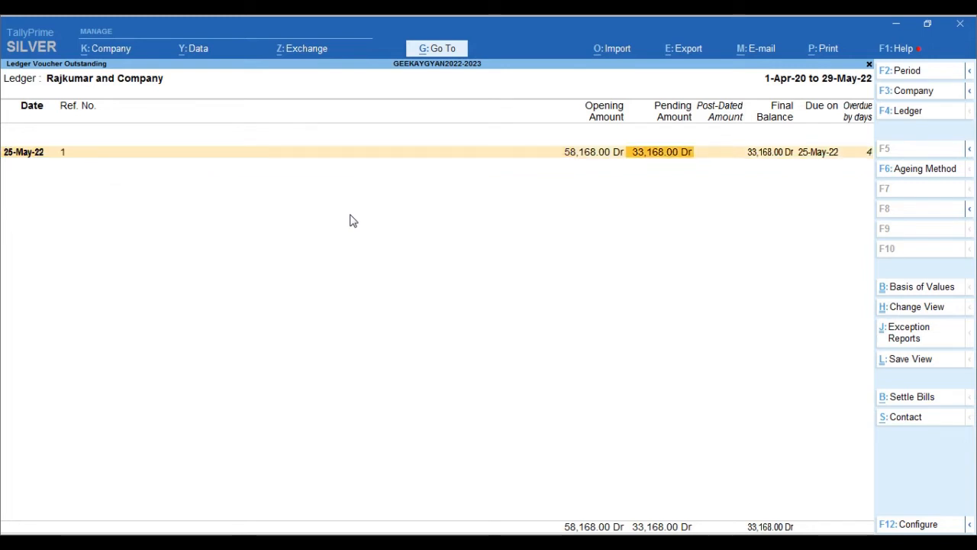
key("Escape")
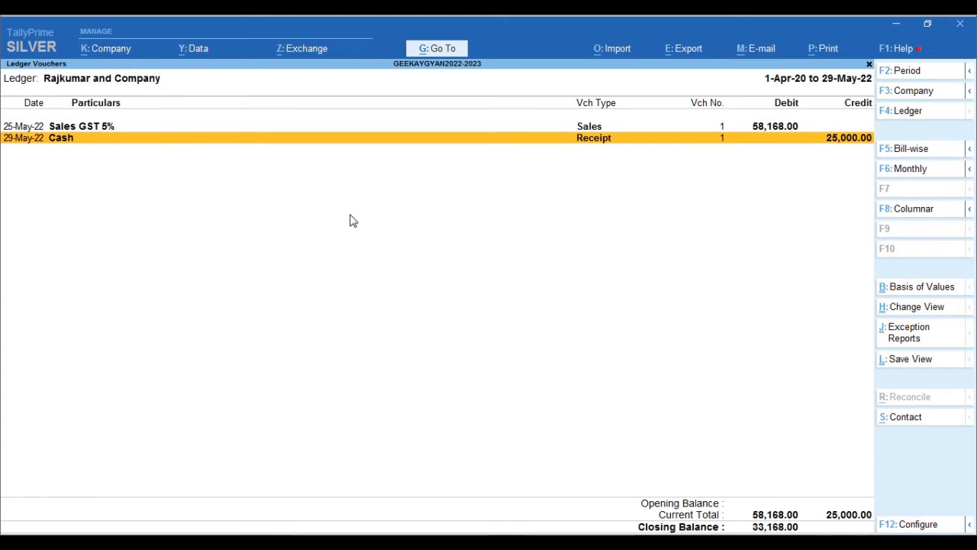
Add a receipt voucher from the ledger, dated 31-May-22, with Rajkumar and Company as the credited account
key("alt+a")
key("F2")
type("31.05")
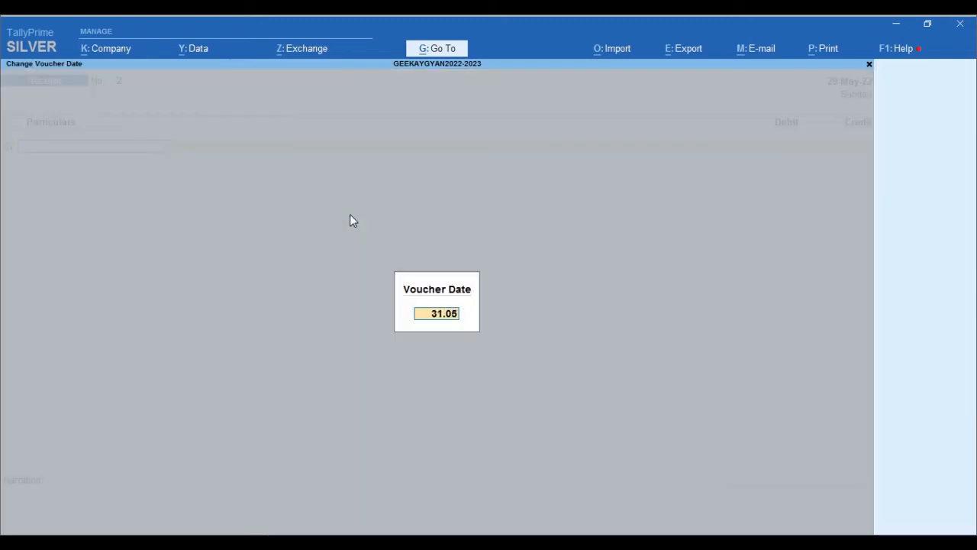
key("Return")
type("Rajkumar and Company")
key("Return")
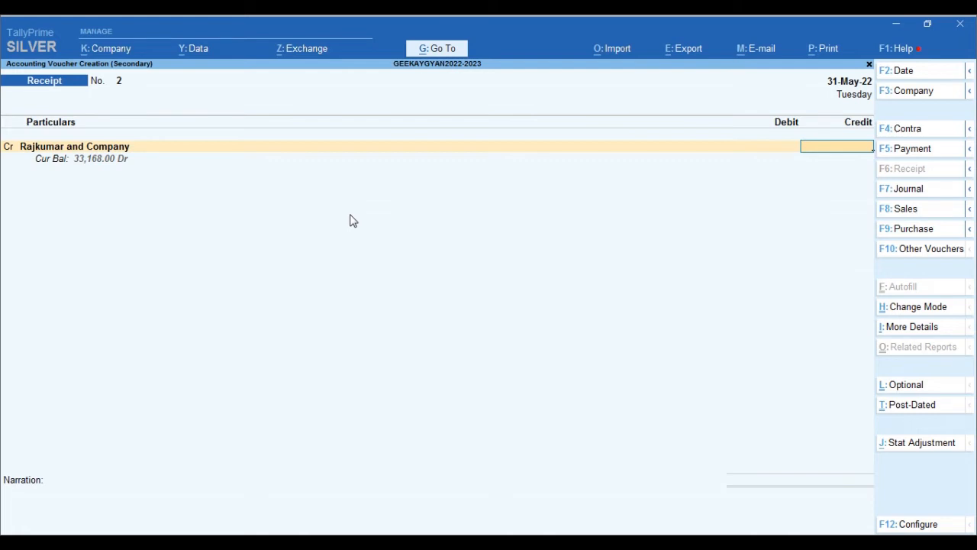
Credit Rajkumar and Company with 33,168 as Agst Ref for pending bill 1, debit Cash and save the receipt
type("33168")
key("Return")
key("Return")
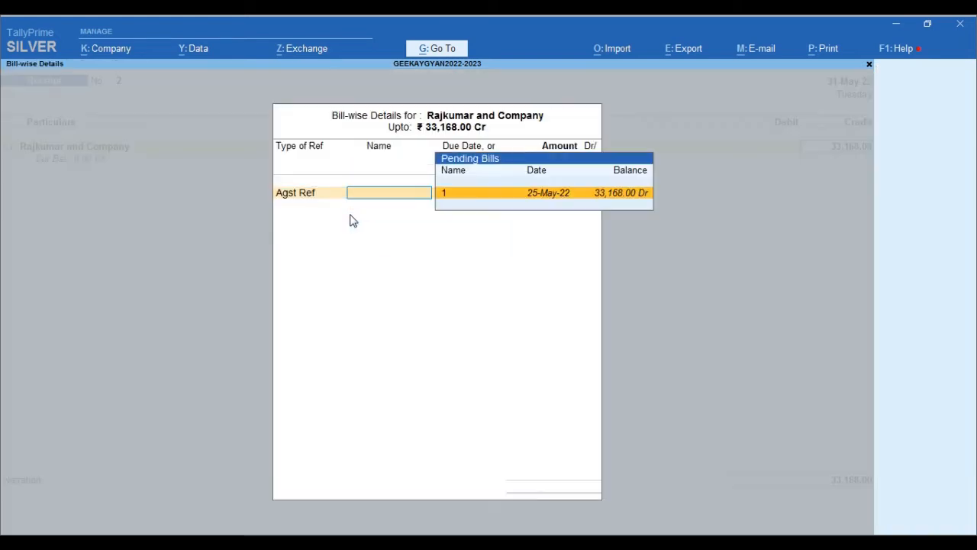
key("Return")
key("Return")
key("Return")
key("Return")
key("ctrl+a")
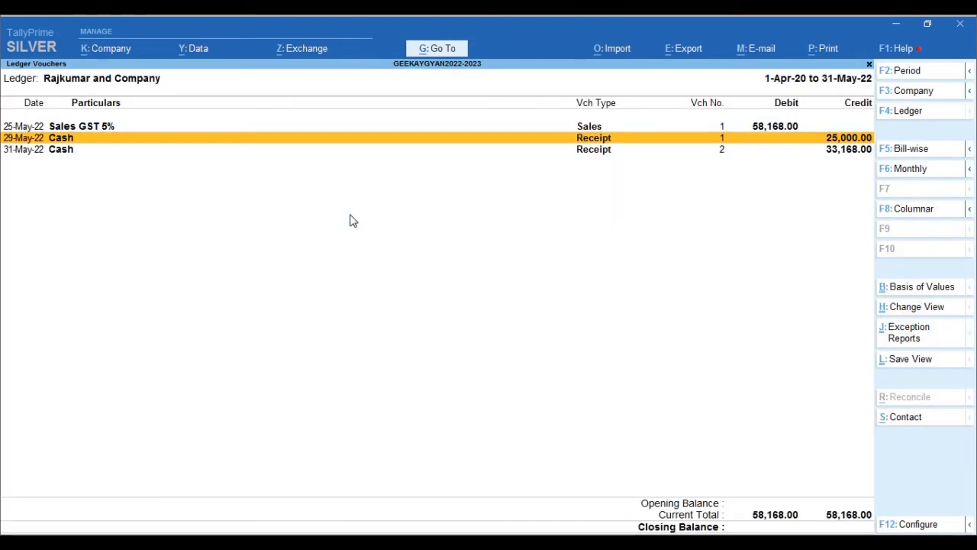
Examine the bill-wise outstanding of Rajkumar and Company and review the sale and both receipts in the ledger
key("F5")
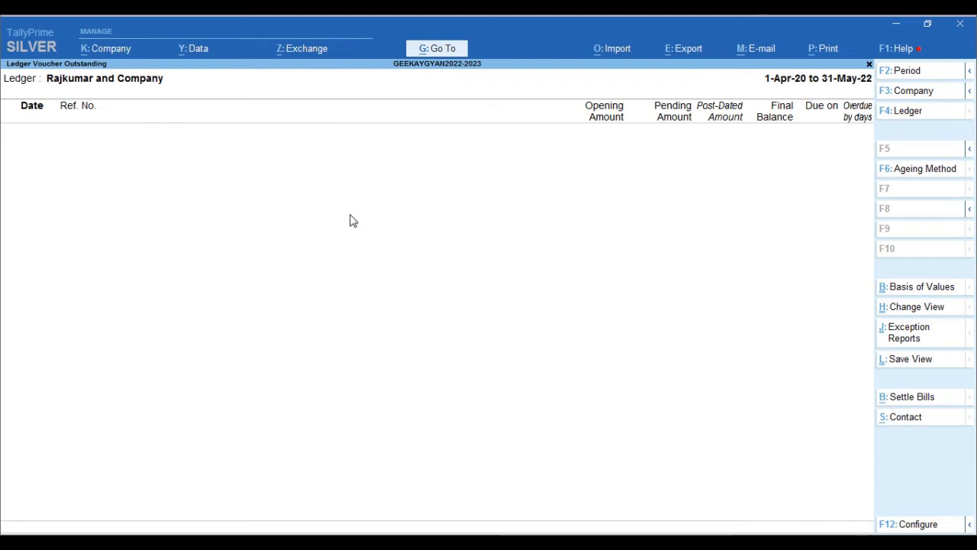
key("Escape")
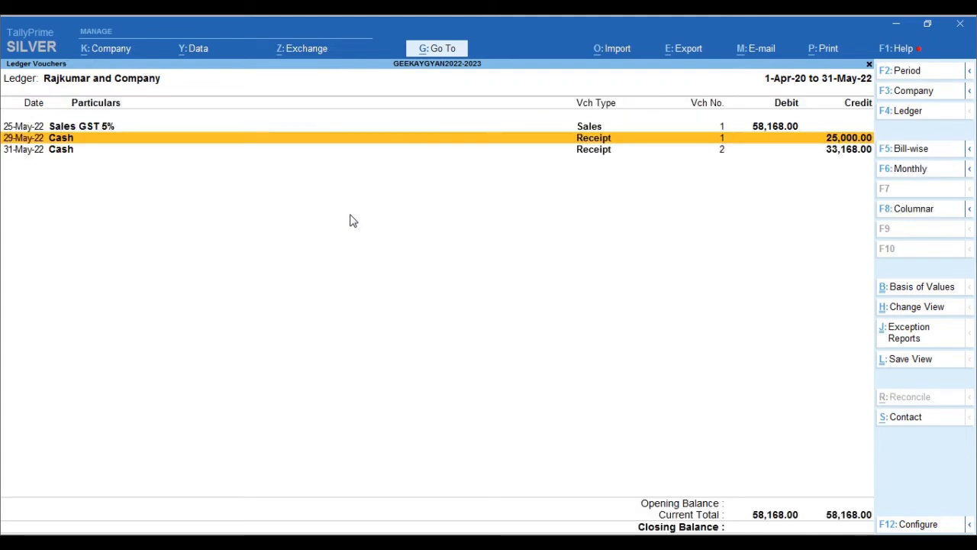
key("F2")
key("Escape")
key("Up")
key("Down")
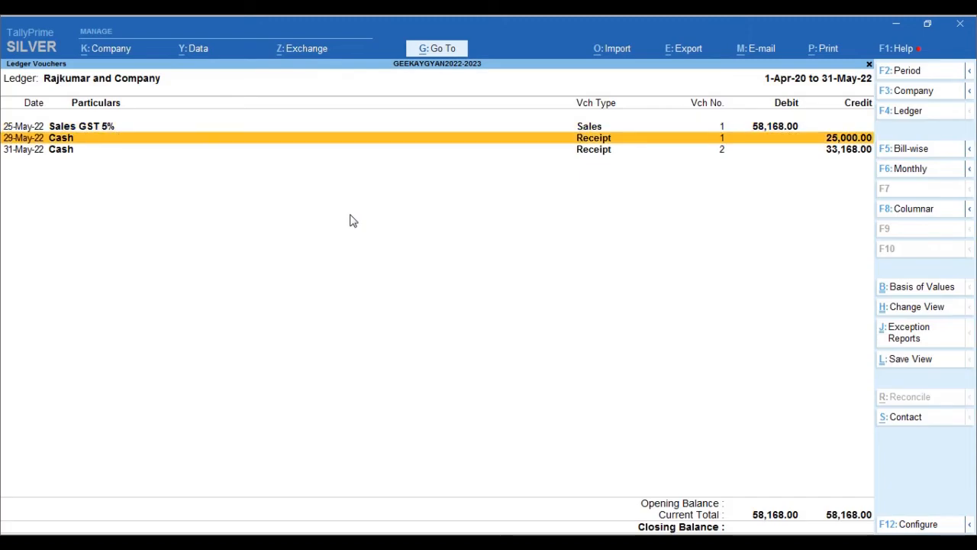
key("Down")
key("Up")
key("Up")
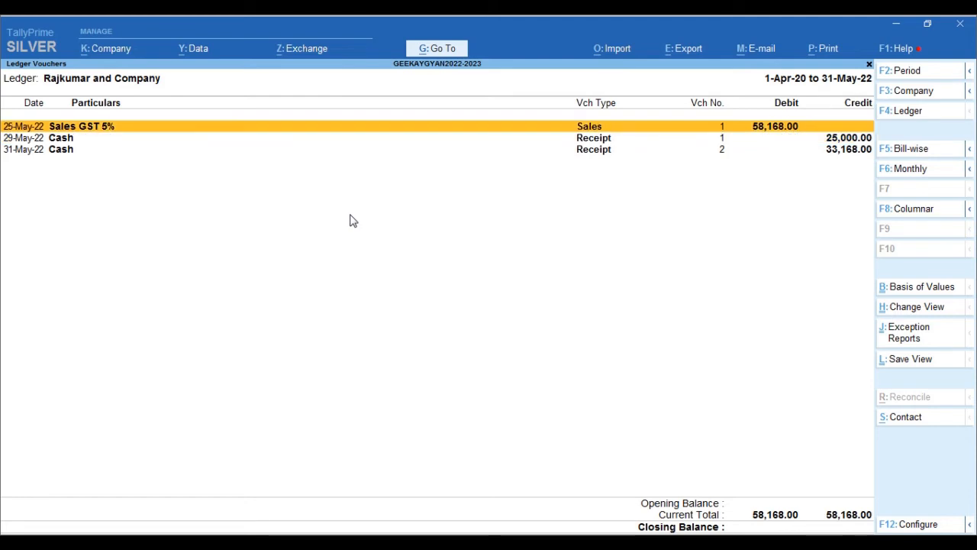
key("Down")
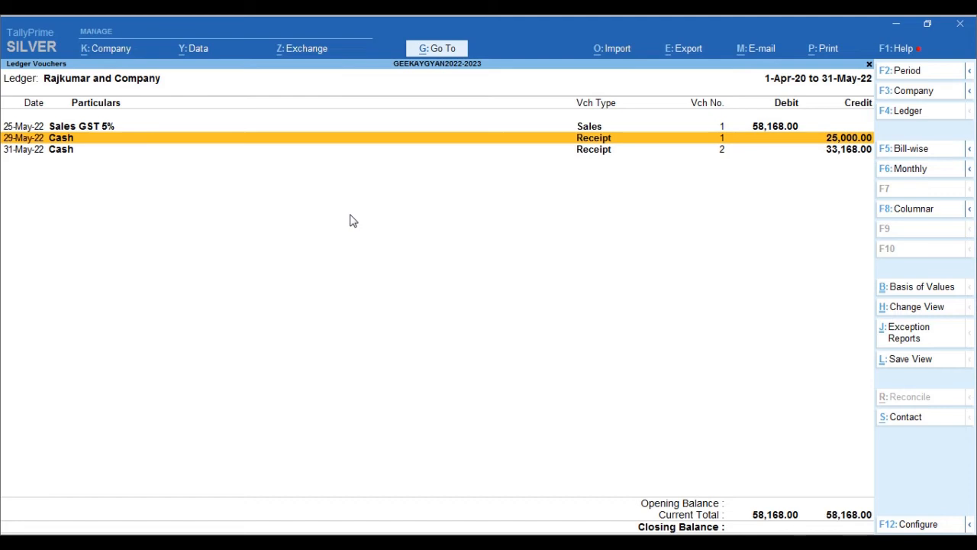
key("Up")
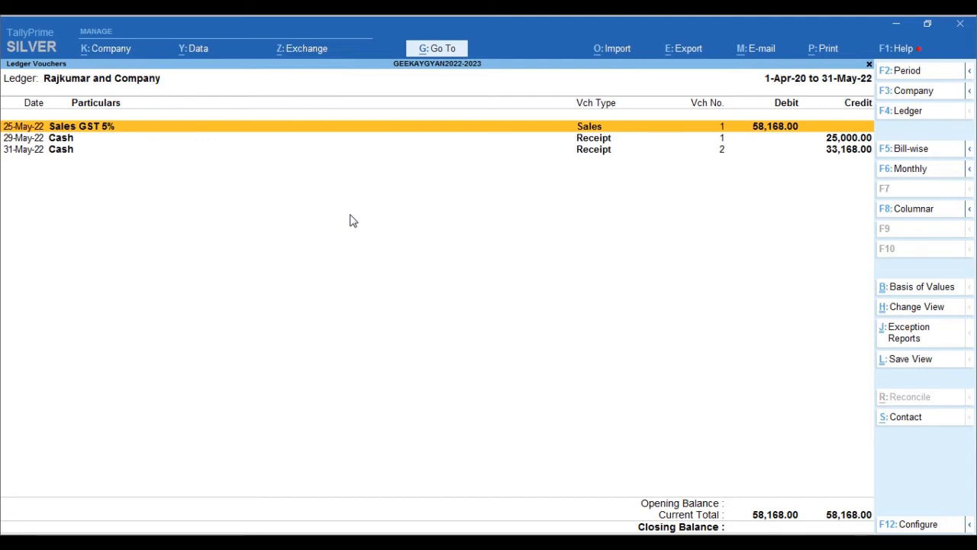
Duplicate the 25-May-22 sales voucher, dating the copy 26-May-22 and numbering it 2
key("alt")
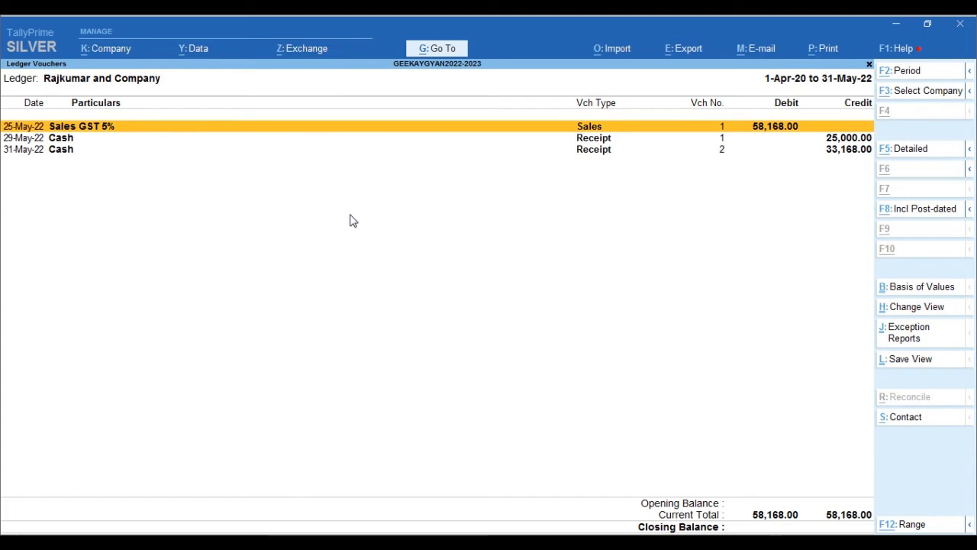
key("alt")
key("alt+2")
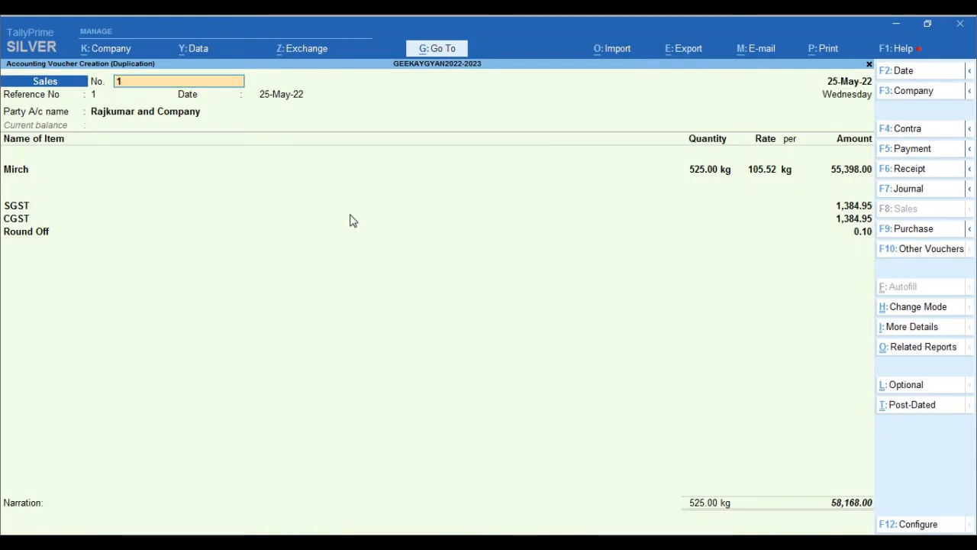
key("F2")
type("26")
key("Return")
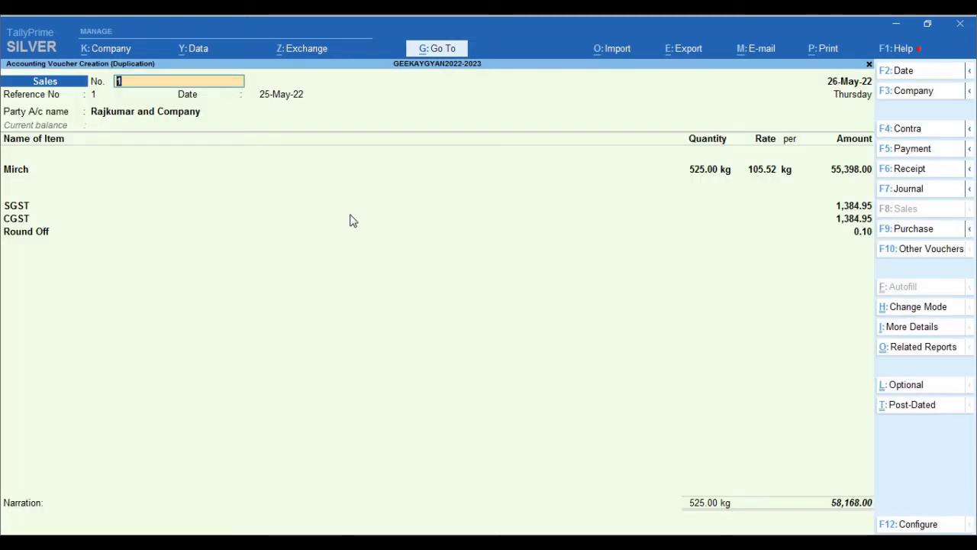
key("Return")
type("2")
key("Return")
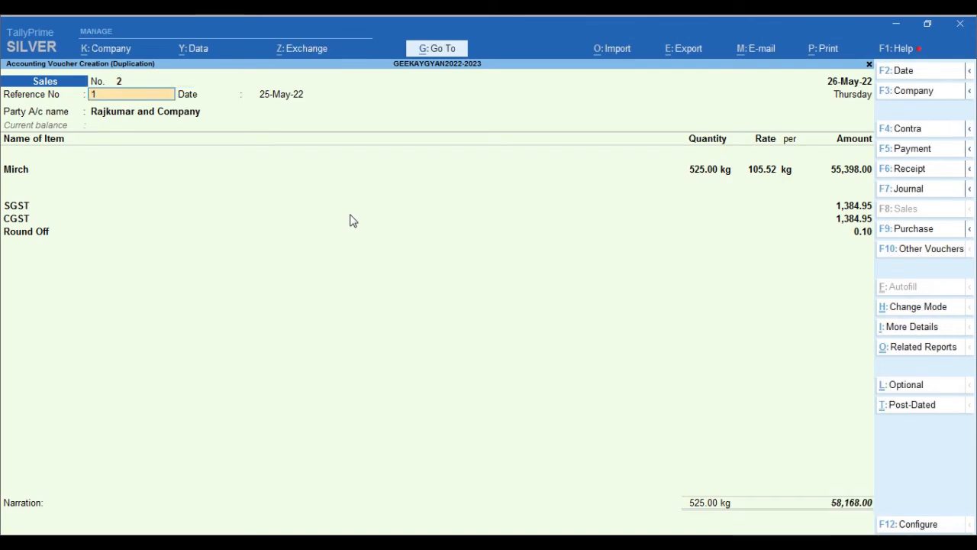
Set the duplicated sale's reference number to 2 and its reference date to 26-May-22
type("2")
key("Return")
type(".05")
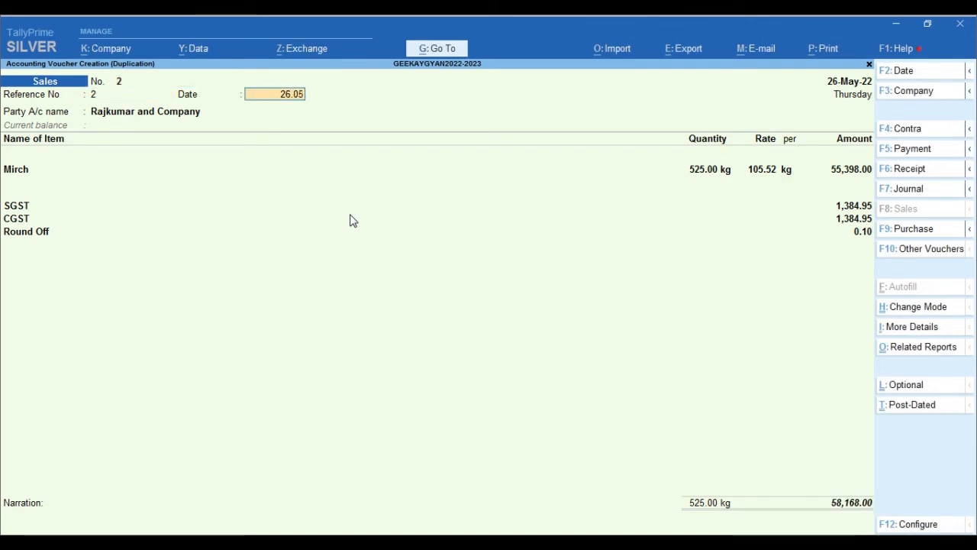
key("Return")
Keep Rajkumar and Company and the Mirch item, and set the quantity to 400 kg at a rate of 104
key("Return")
key("Return")
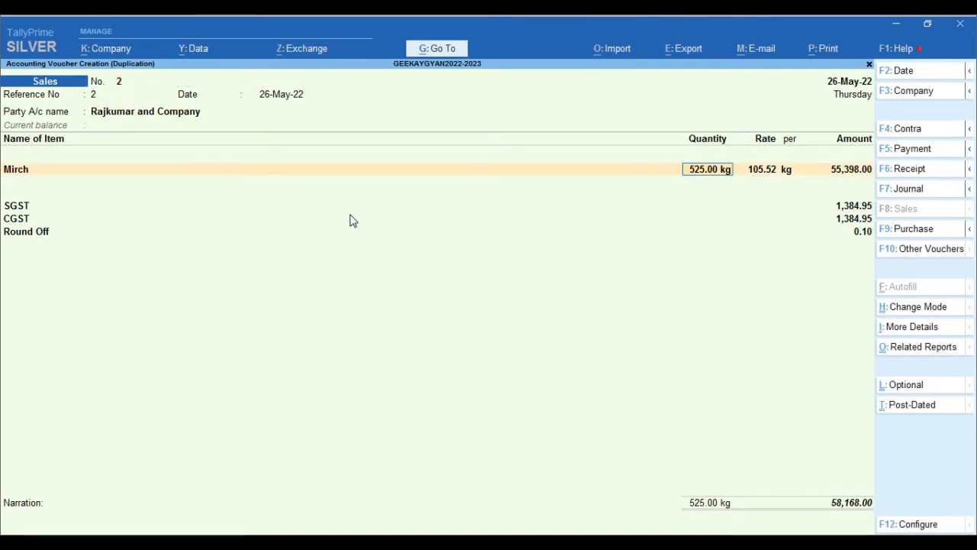
type("400.0")
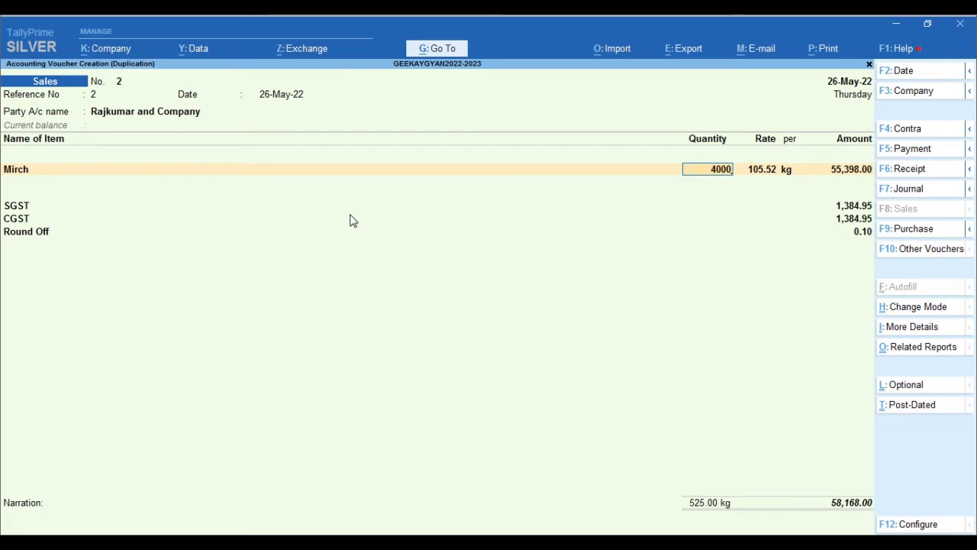
key("BackSpace")
key("Return")
type("104")
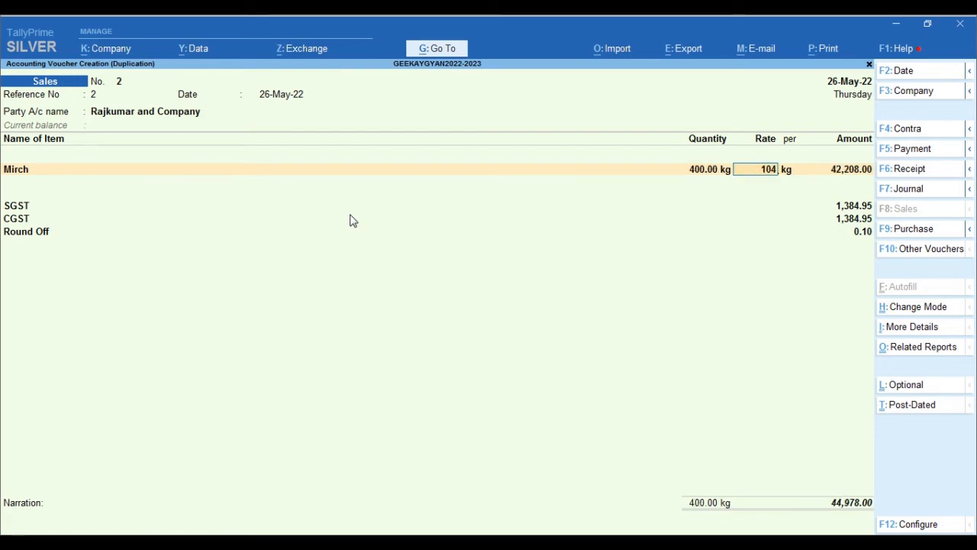
key("Return")
key("Return")
key("Return")
key("Return")
key("Return")
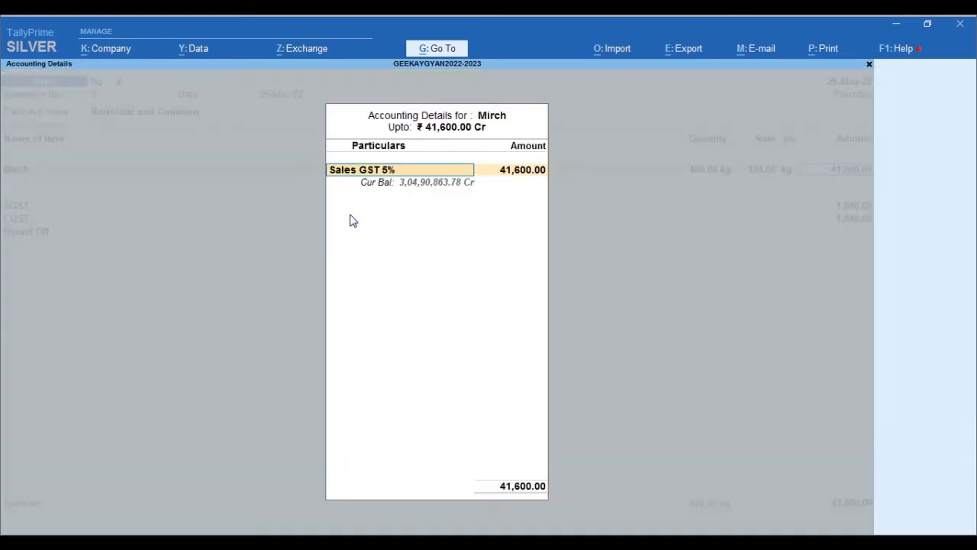
Keep Sales GST 5% as the item's sales ledger and accept the SGST, CGST and Round Off lines
key("Return")
key("Return")
key("Return")
key("Return")
key("Return")
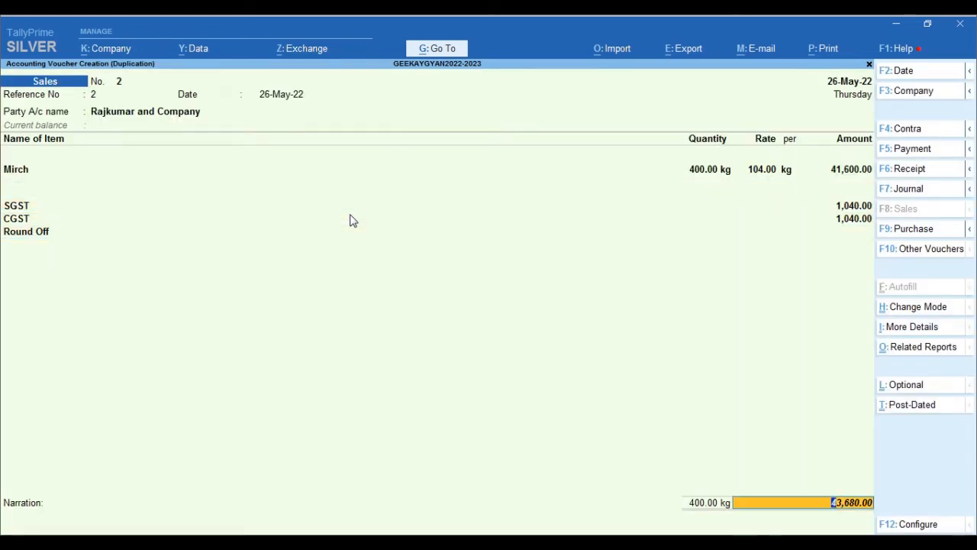
Fill in the sale's bill-wise details as New Ref 1 for the full voucher amount
key("Return")
key("Return")
type("1")
key("Return")
key("Return")
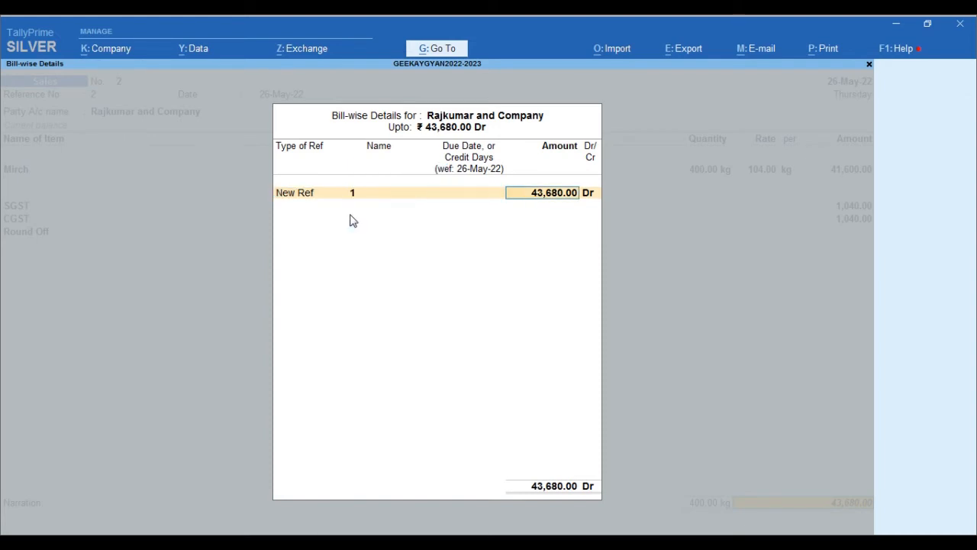
Change the New Ref bill name to 2, keep the 43,680.00 debit amount and save the sales voucher
key("BackSpace")
key("BackSpace")
key("BackSpace")
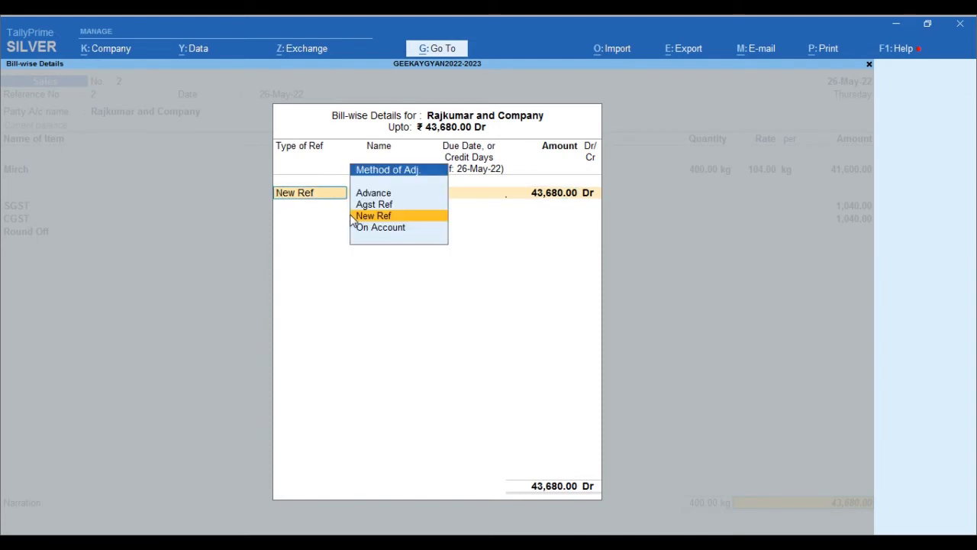
key("Return")
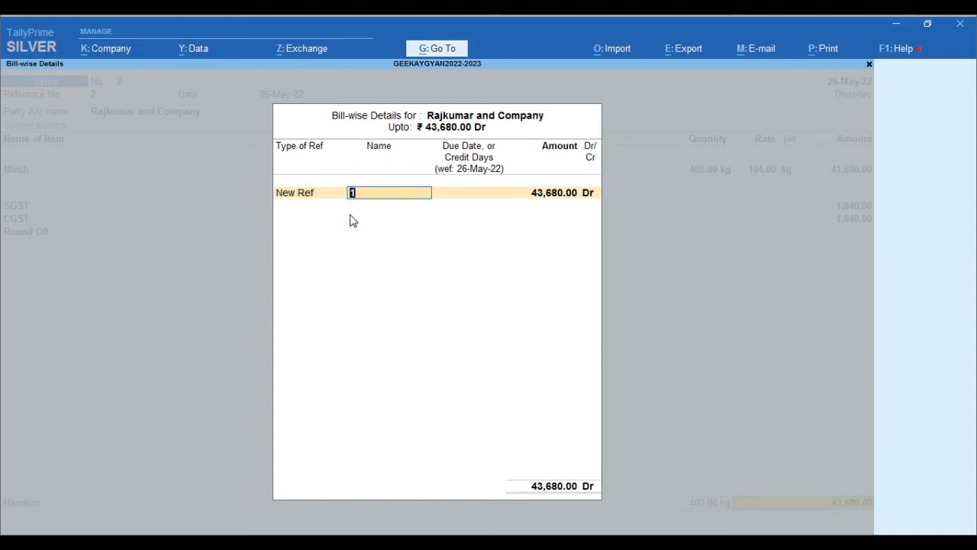
key("Return")
key("BackSpace")
key("BackSpace")
key("Down")
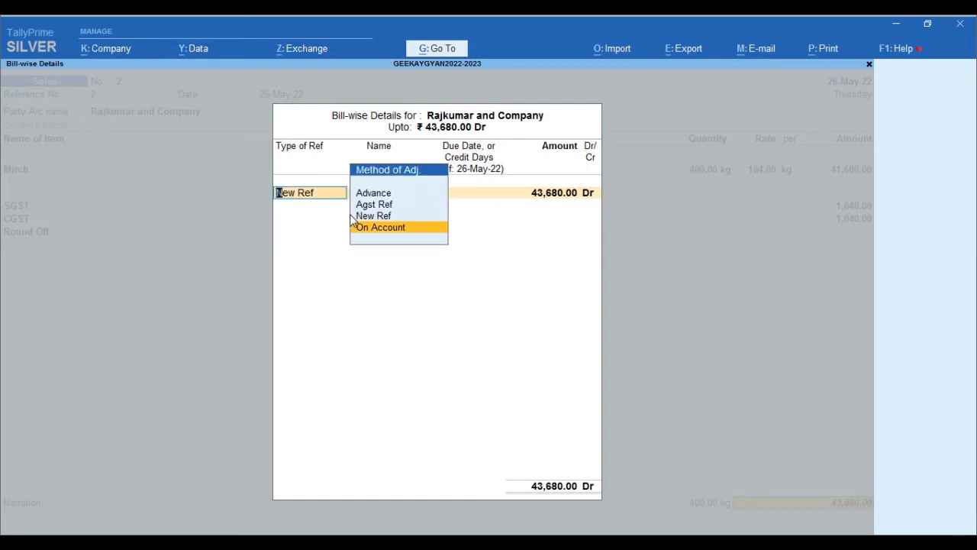
key("Up")
key("Return")
type("2")
key("Return")
key("Return")
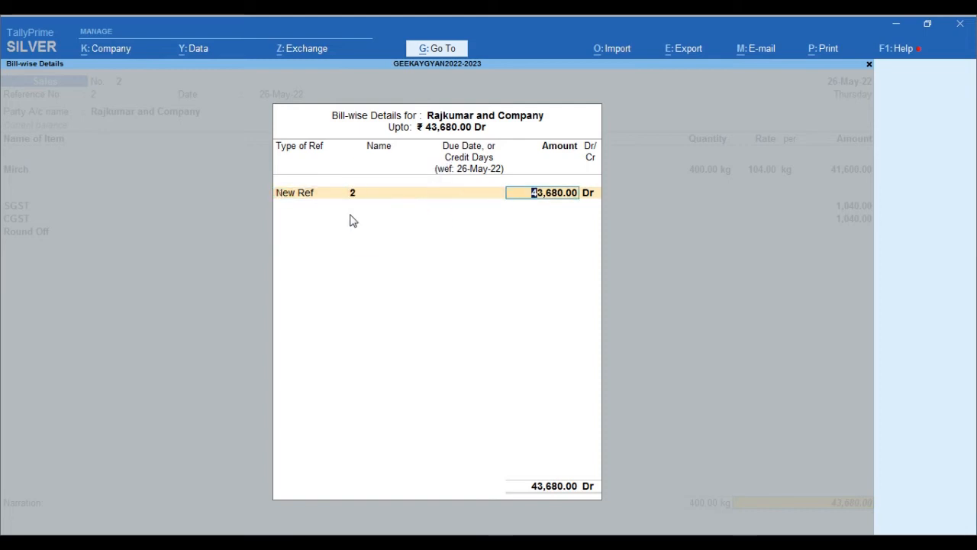
key("Return")
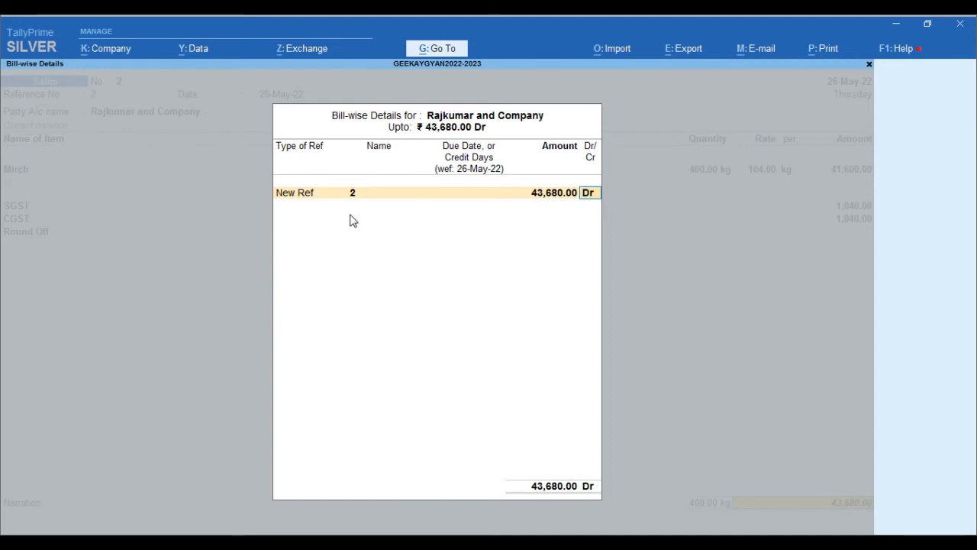
key("Return")
key("Return")
key("Return")
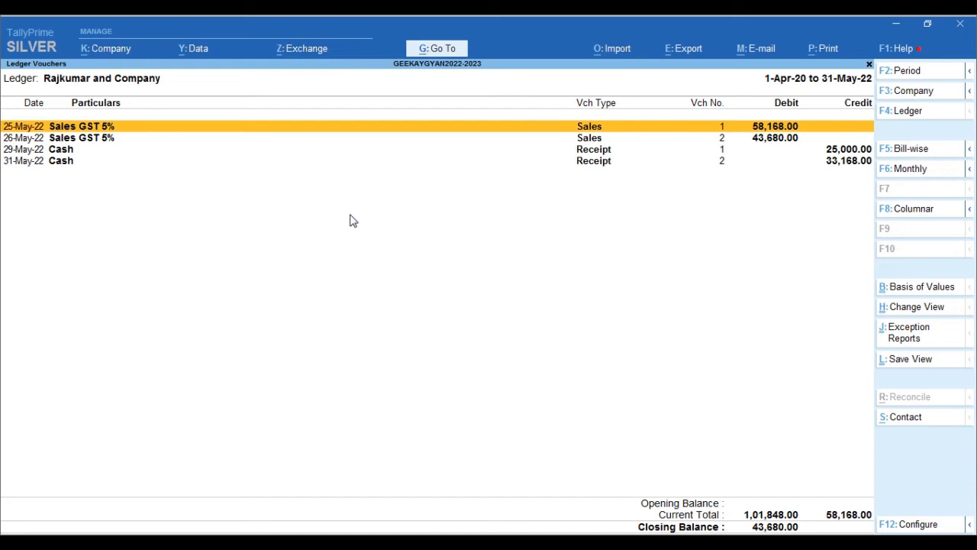
Open the 29-May-22 cash receipt and try changing the credited amount to 75,000
key("Down")
key("Down")
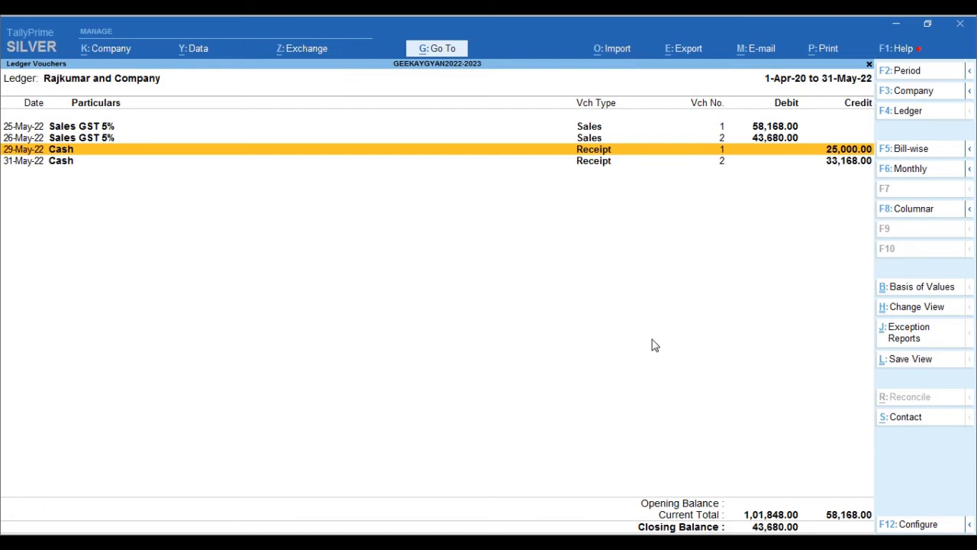
key("Return")
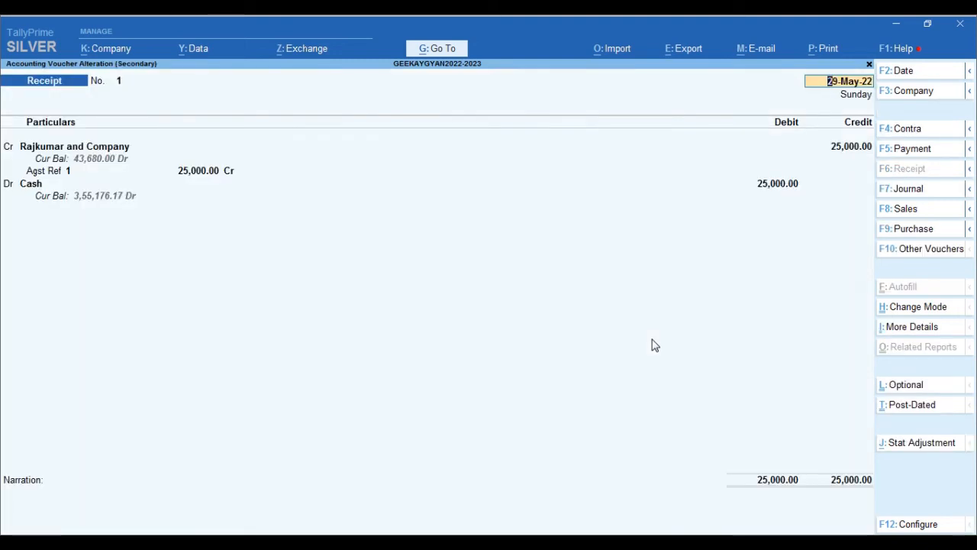
key("Return")
key("Return")
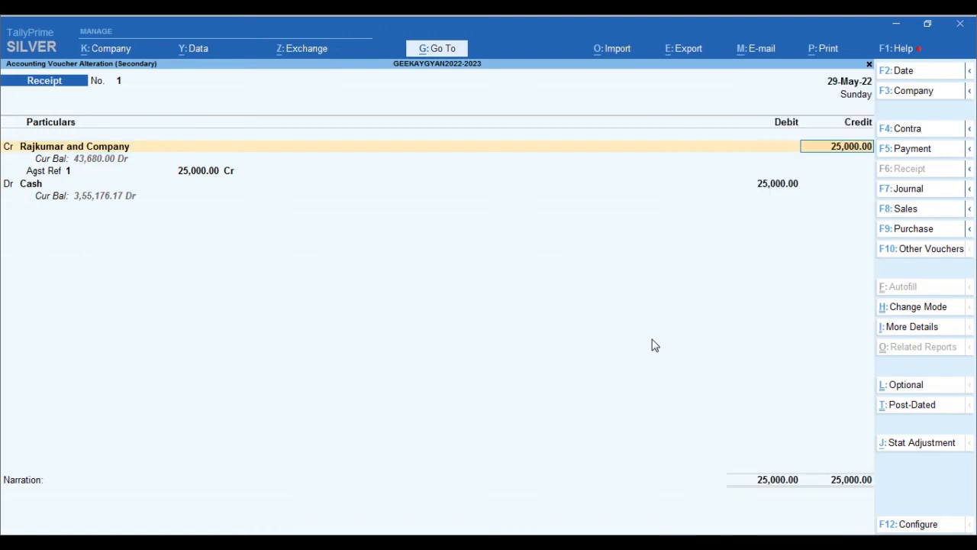
key("Return")
key("Return")
key("Return")
key("BackSpace")
key("BackSpace")
key("BackSpace")
key("BackSpace")
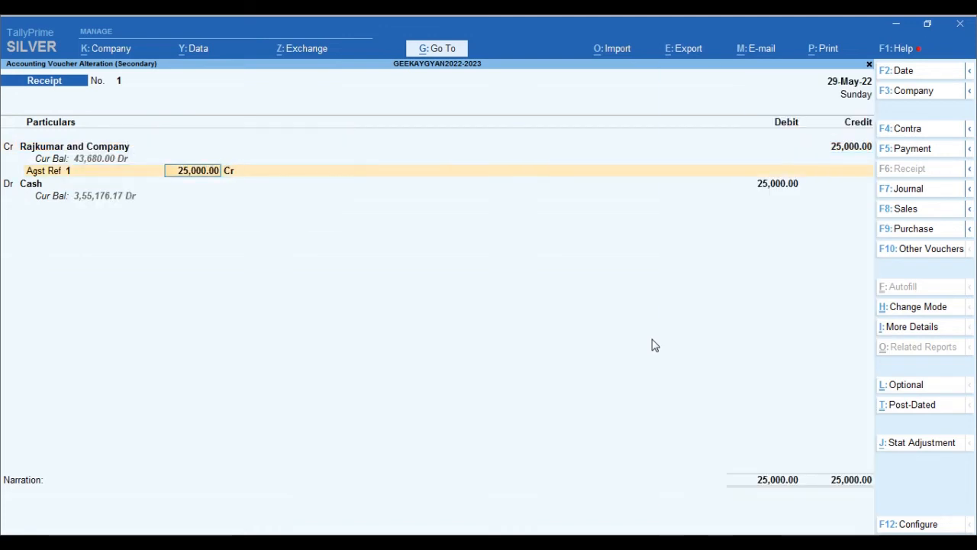
type("75,000")
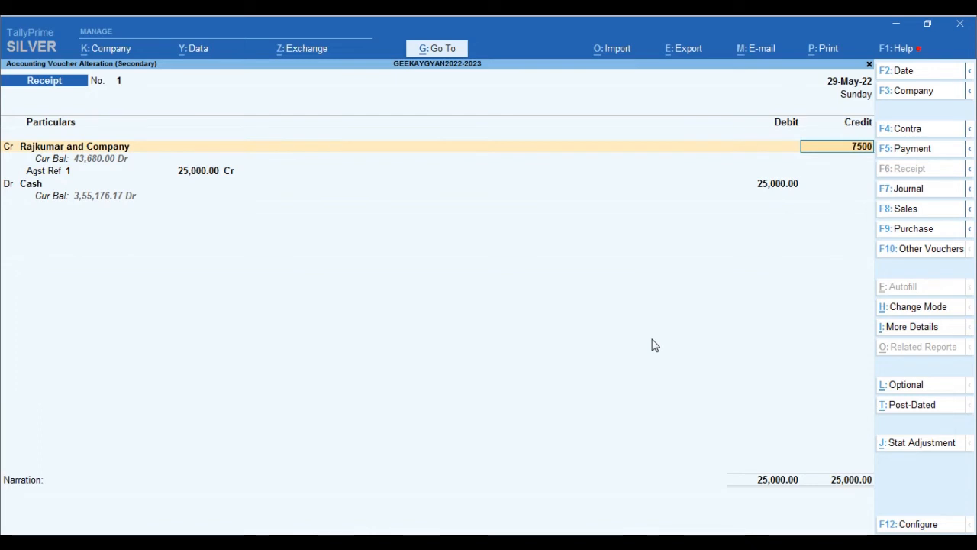
key("Return")
key("Return")
key("Return")
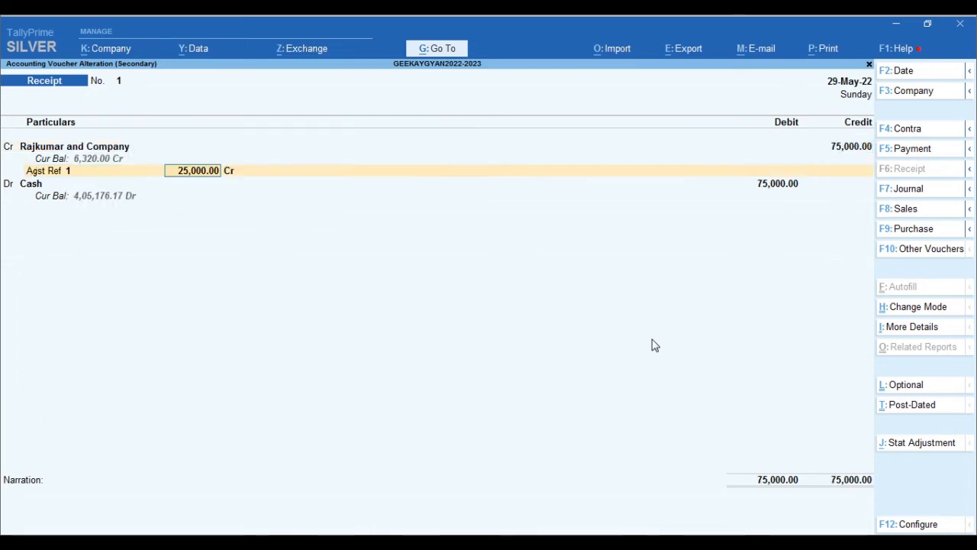
Try to change the amount allocated to bill 1 in this receipt, and discard the alteration
key("BackSpace")
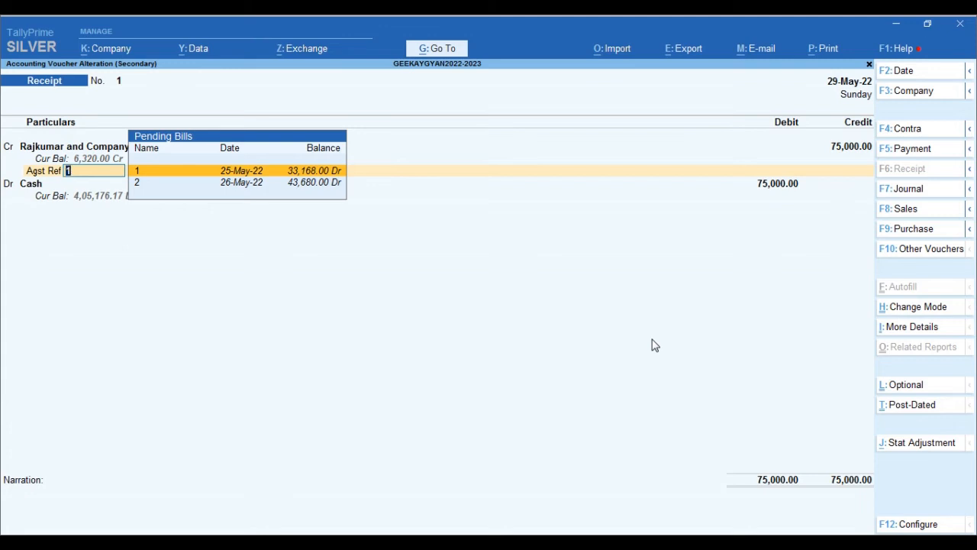
key("Return")
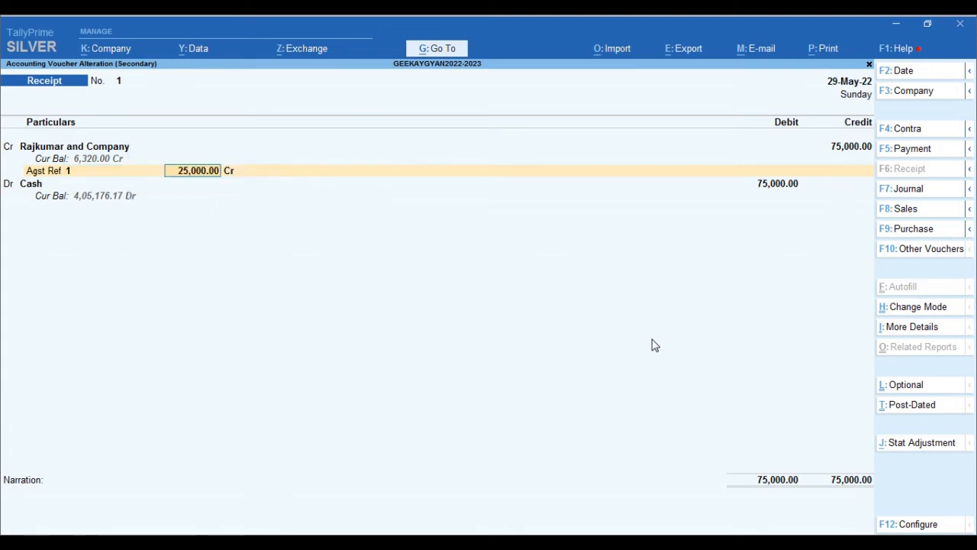
type("331")
key("Escape")
key("Escape")
Reopen the 25,000 cash receipt of 29-May-22 from the ledger and delete it
key("Down")
key("Up")
key("Return")
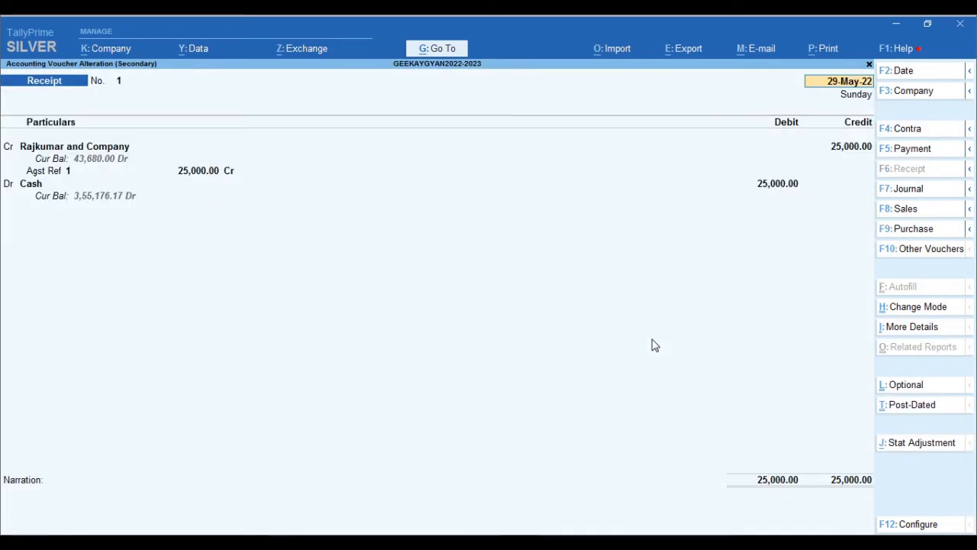
key("alt+d")
key("Return")
Open the 33,168 cash receipt of 31-May-22 from the ledger and delete it
key("Down")
key("Return")
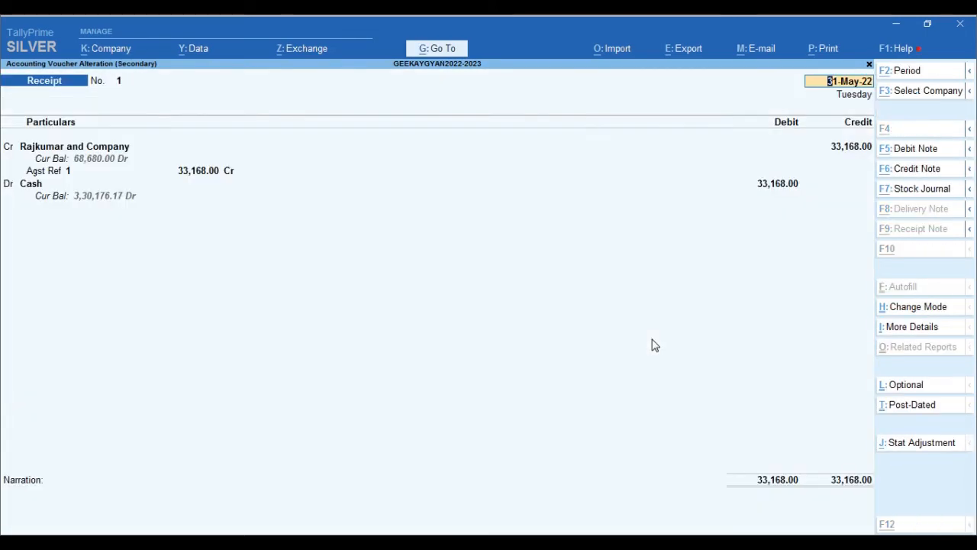
key("alt+d")
key("Return")
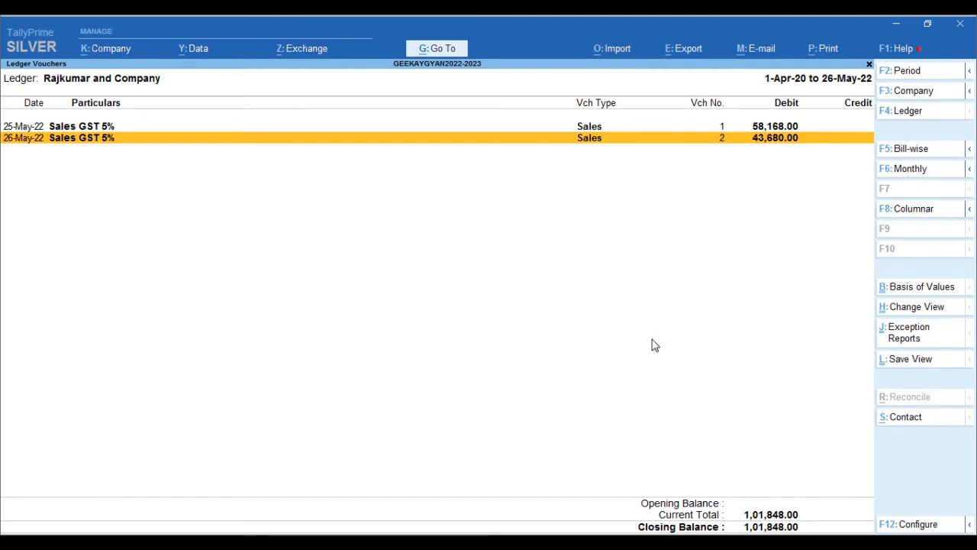
key("Up")
key("Down")
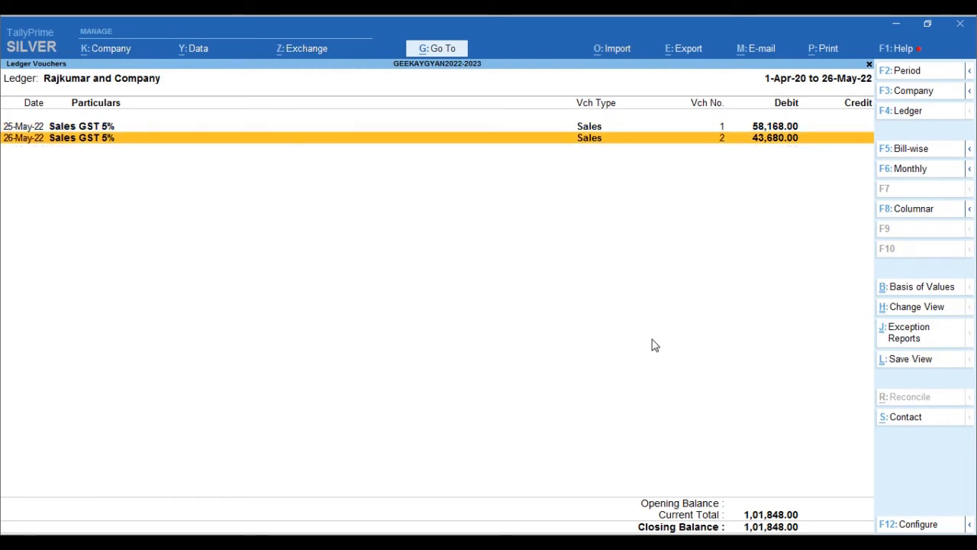
Start a receipt voucher dated 27-May-22 and credit Rajkumar and Company
key("alt+F2")
type("27.05")
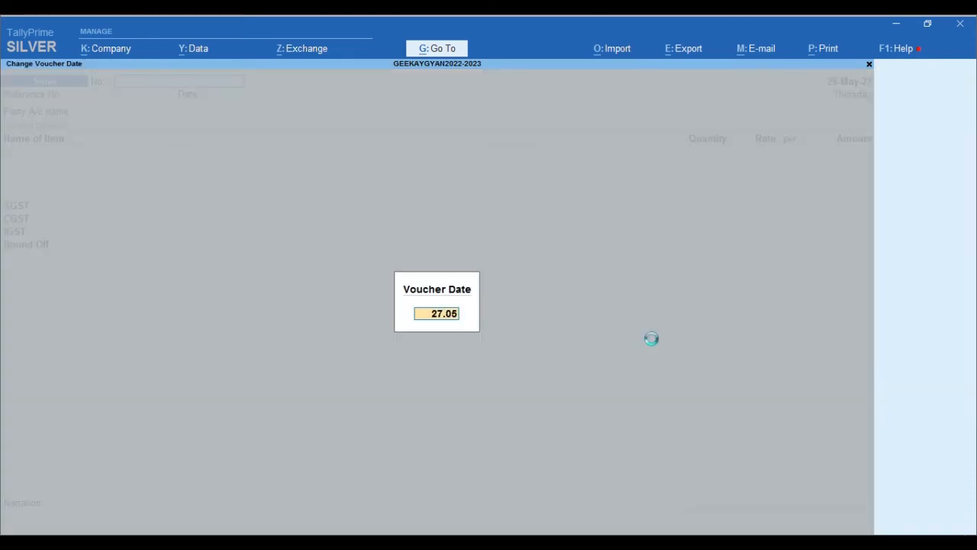
key("Return")
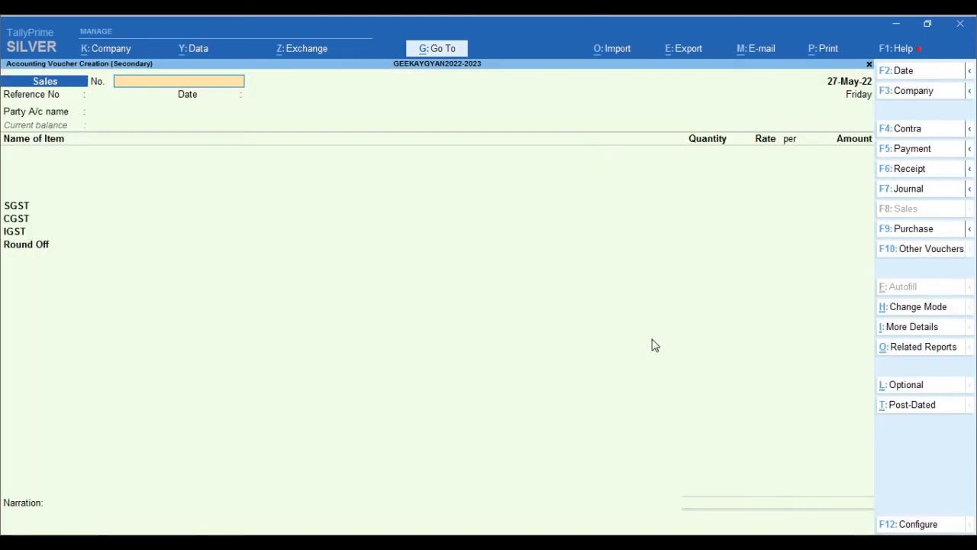
key("F6")
type("raju")
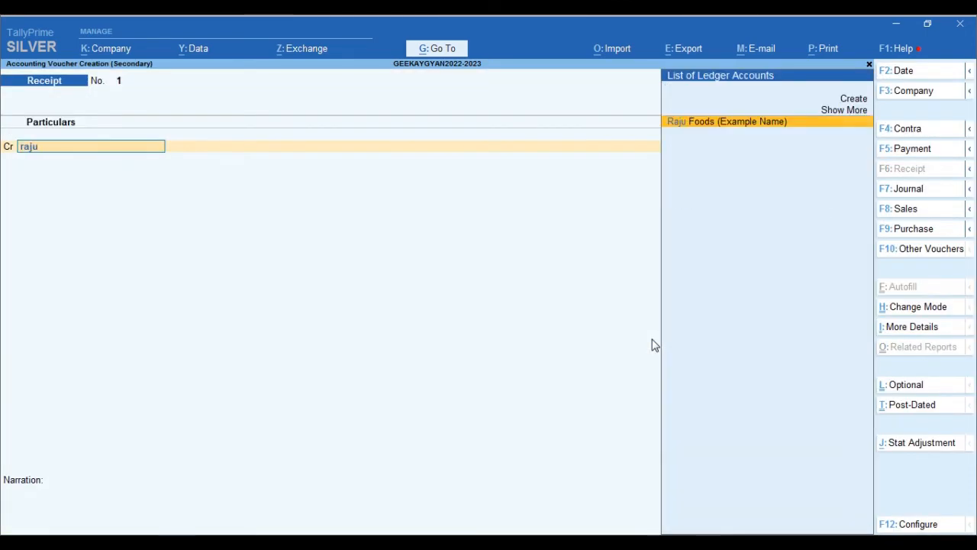
key("Return")
key("BackSpace")
type("raju")
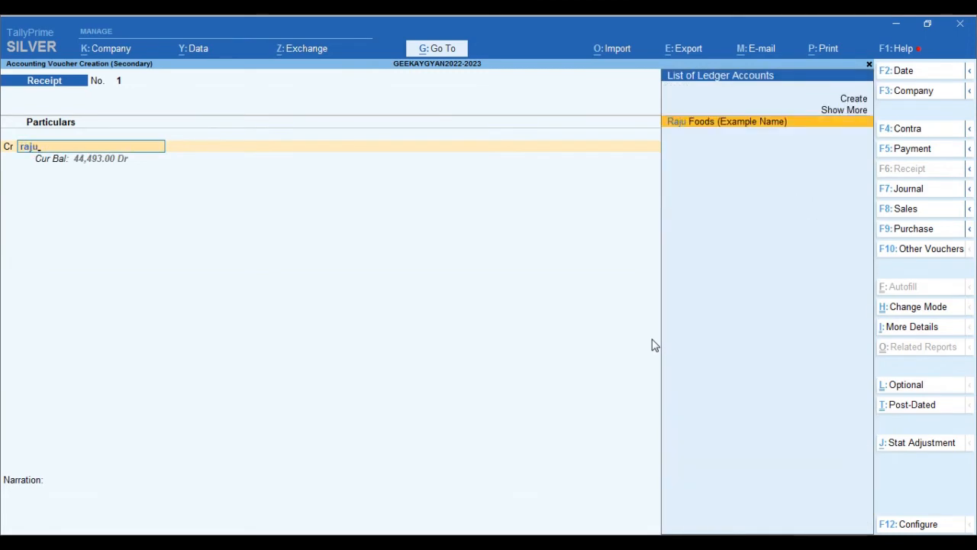
key("BackSpace")
type("ku")
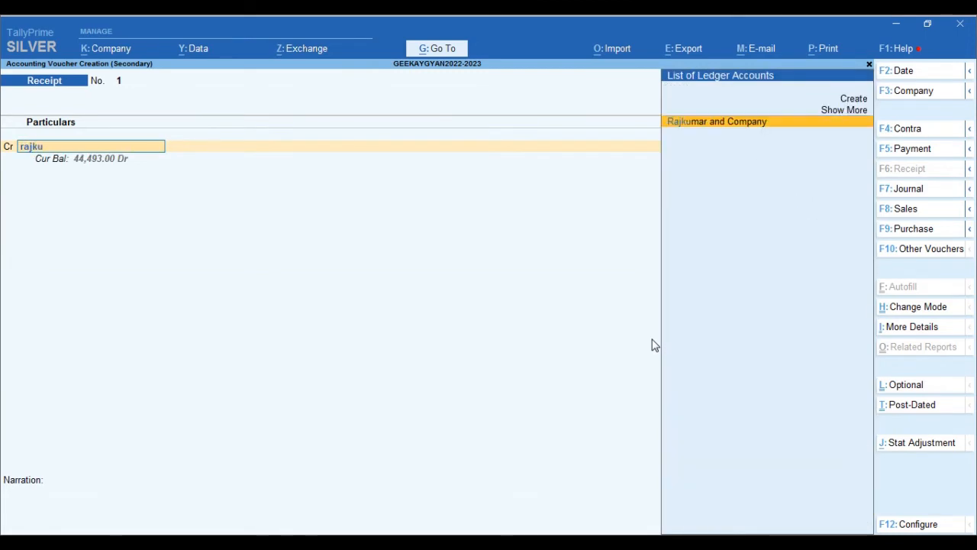
key("Return")
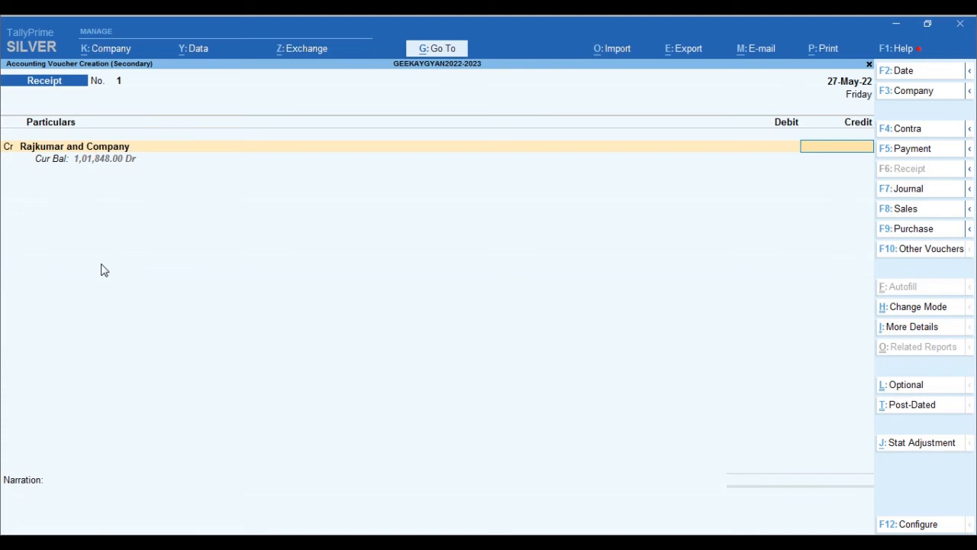
Credit 50,000 to the party against pending bill 1, debit Cash and save the receipt
type("50000")
key("Return")
key("Return")
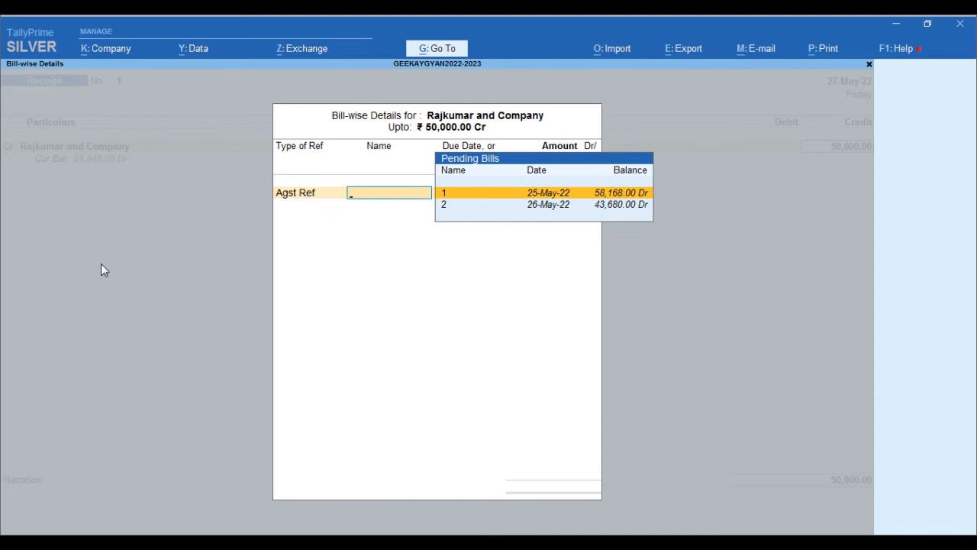
key("Return")
key("Return")
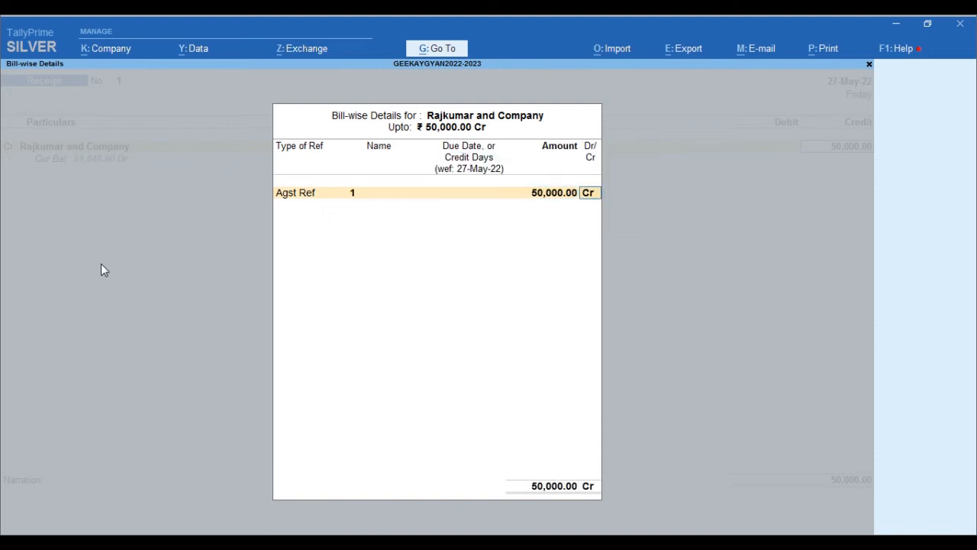
key("Return")
key("Return")
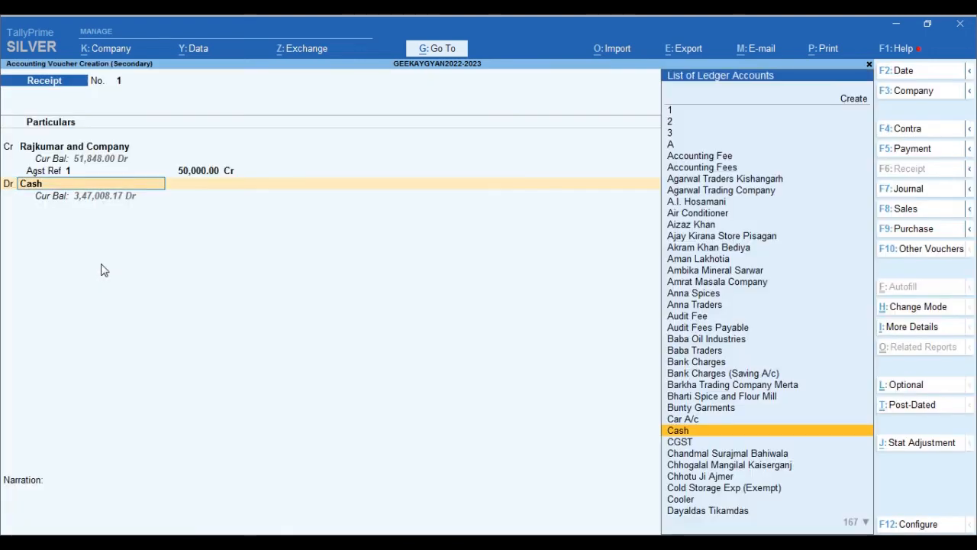
key("ctrl+a")
Duplicate the 50,000 receipt with the date 28-May-22 and set the credited amount to 30,000
key("Down")
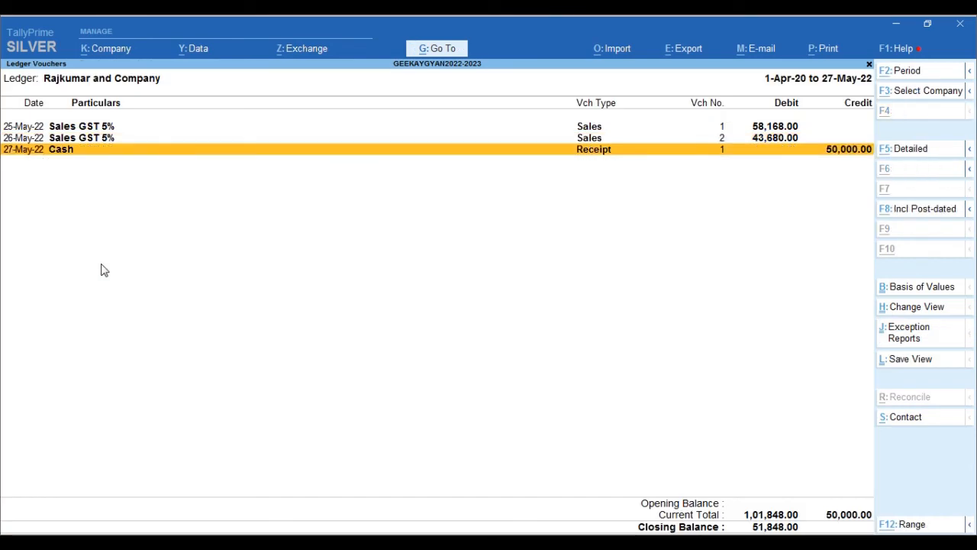
key("alt+F2")
type("28.5")
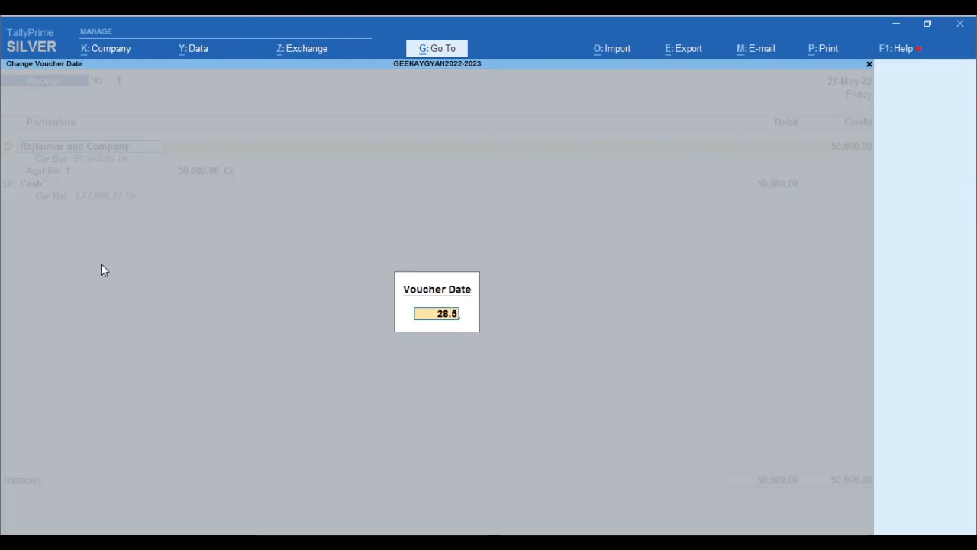
key("Return")
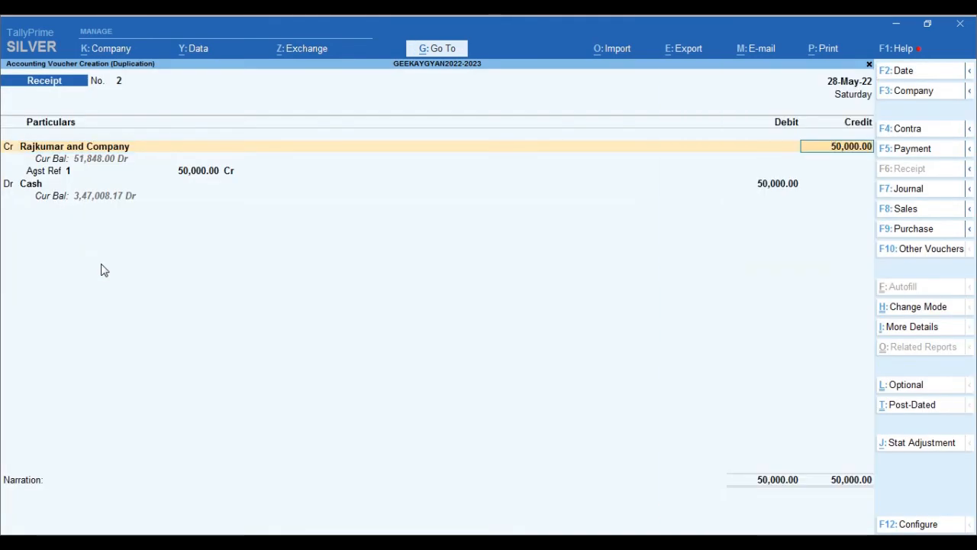
type("30000")
key("Return")
Set the amount allocated against bill 1 in the duplicated receipt to 8,168
key("Return")
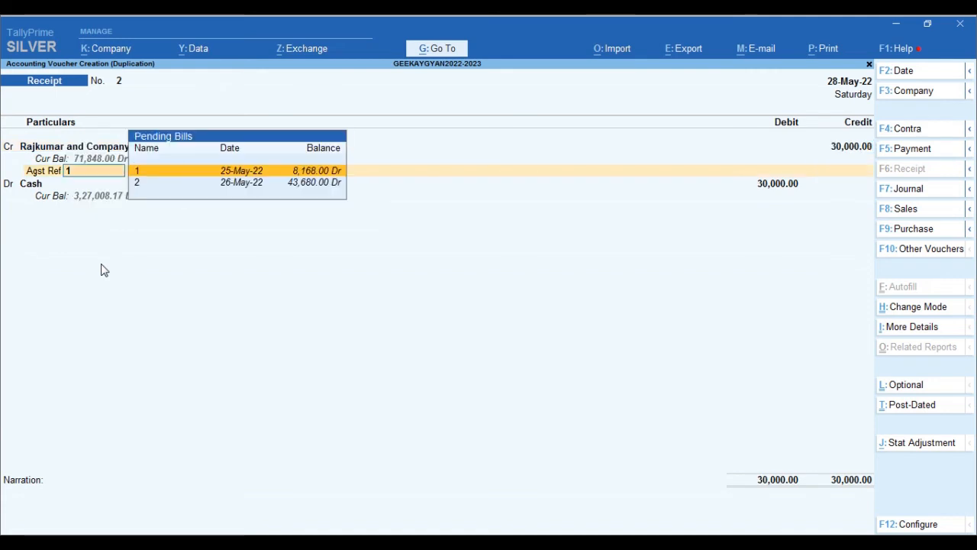
key("Return")
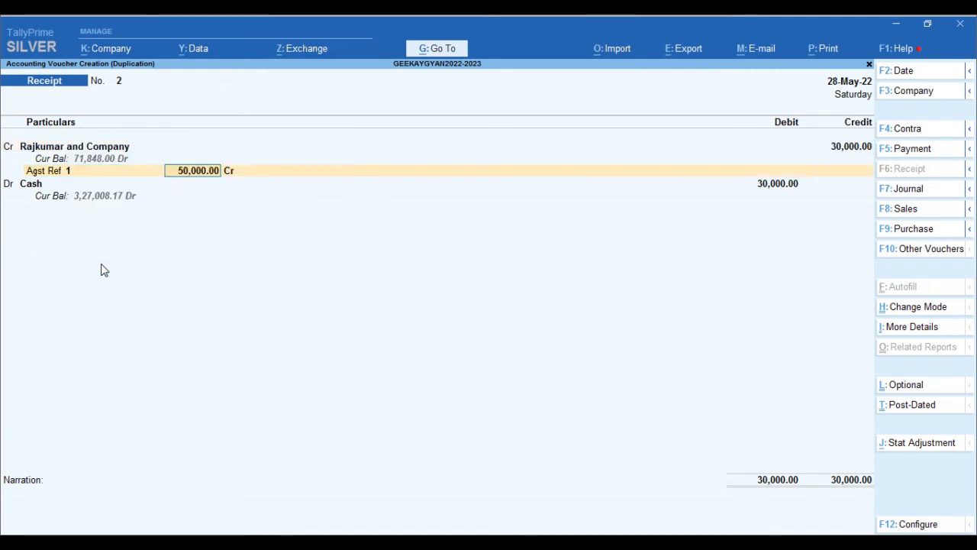
key("BackSpace")
type("81")
key("Return")
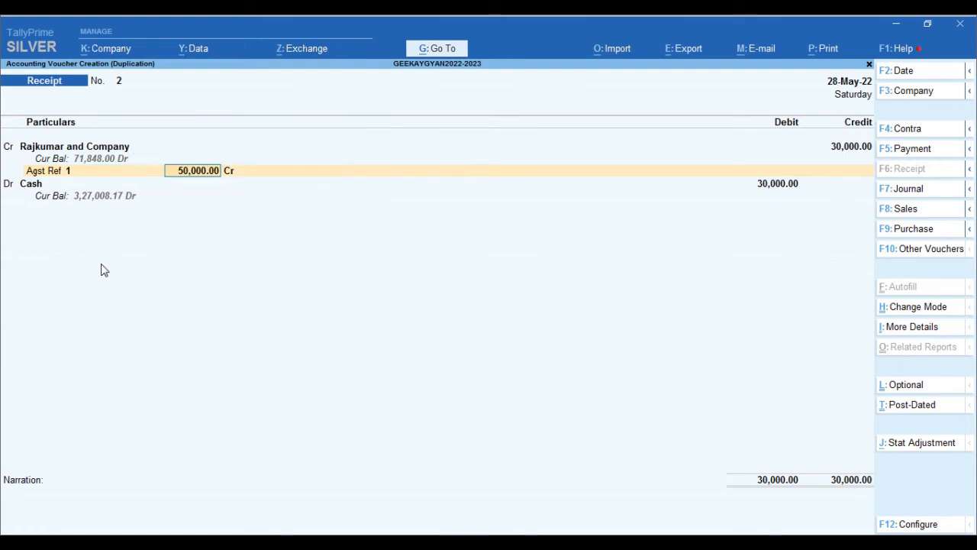
type("18")
key("BackSpace")
key("BackSpace")
type("8168")
key("Return")
key("Return")
Allocate the remaining 21,832 against bill 2 and save the receipt
key("Return")
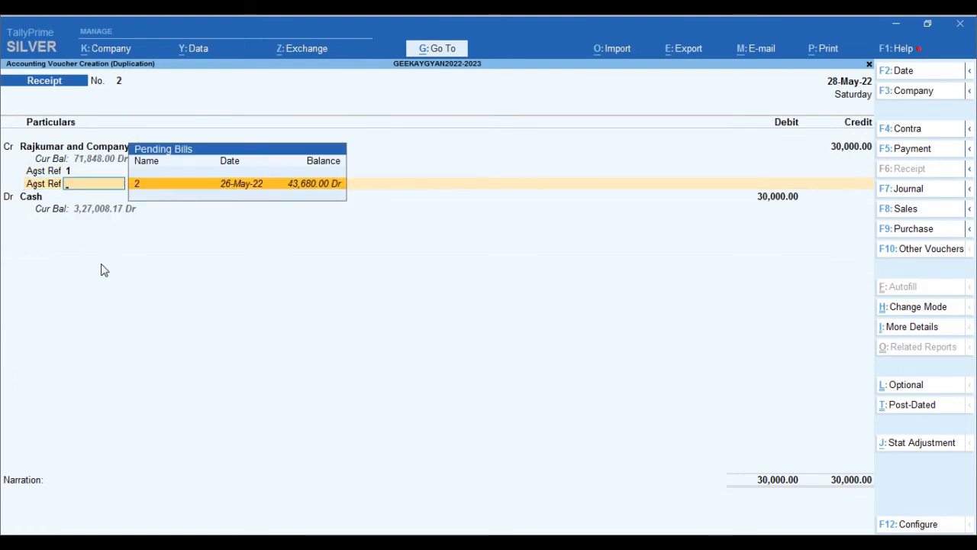
key("Return")
key("Return")
key("Return")
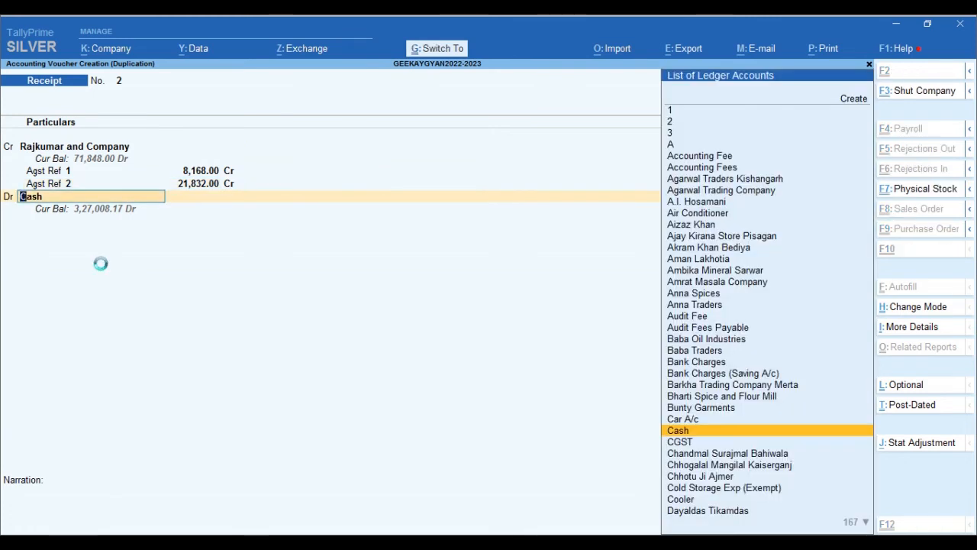
key("ctrl+a")
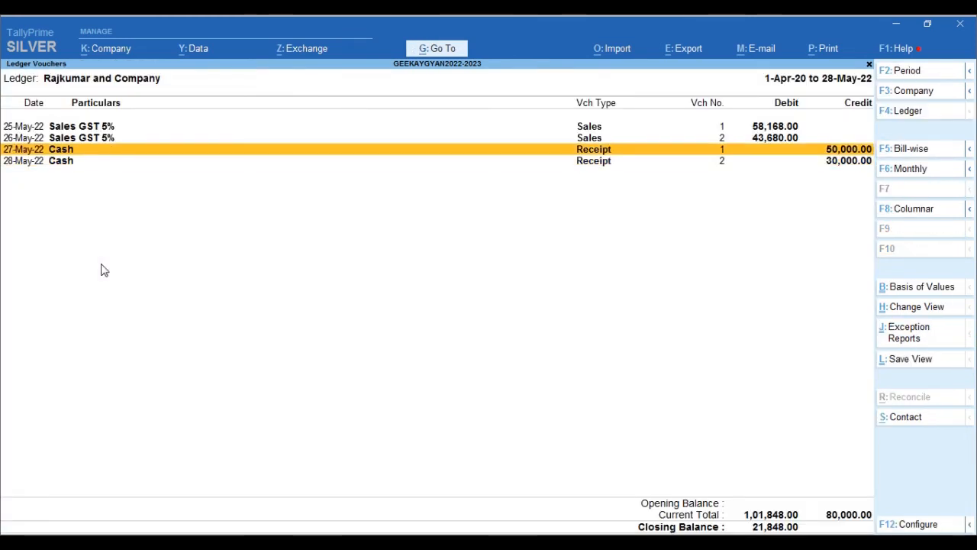
key("Up")
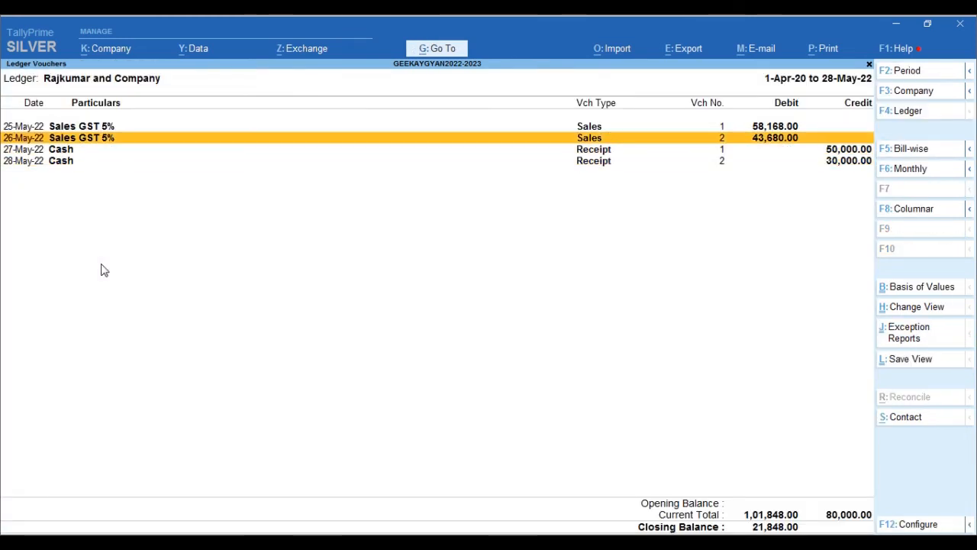
key("Up")
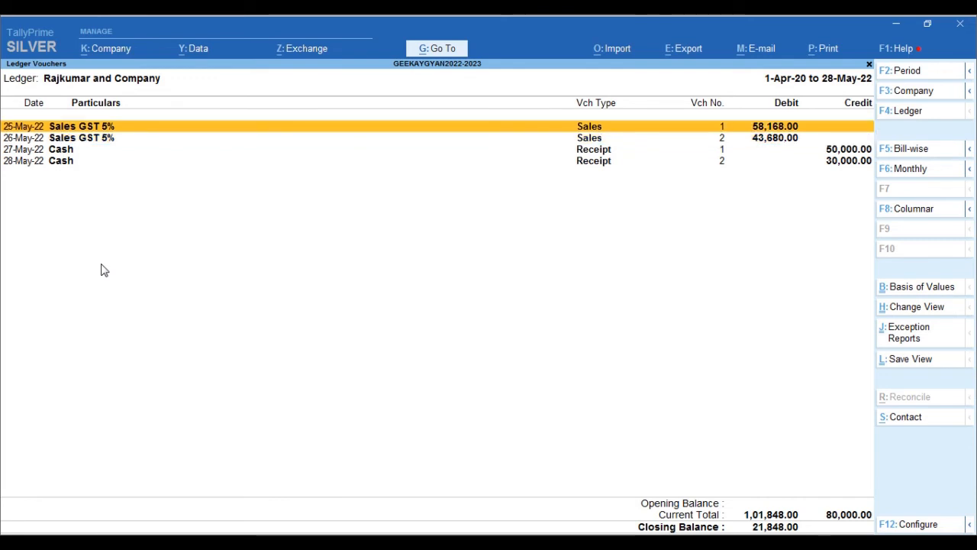
key("Down")
key("Down")
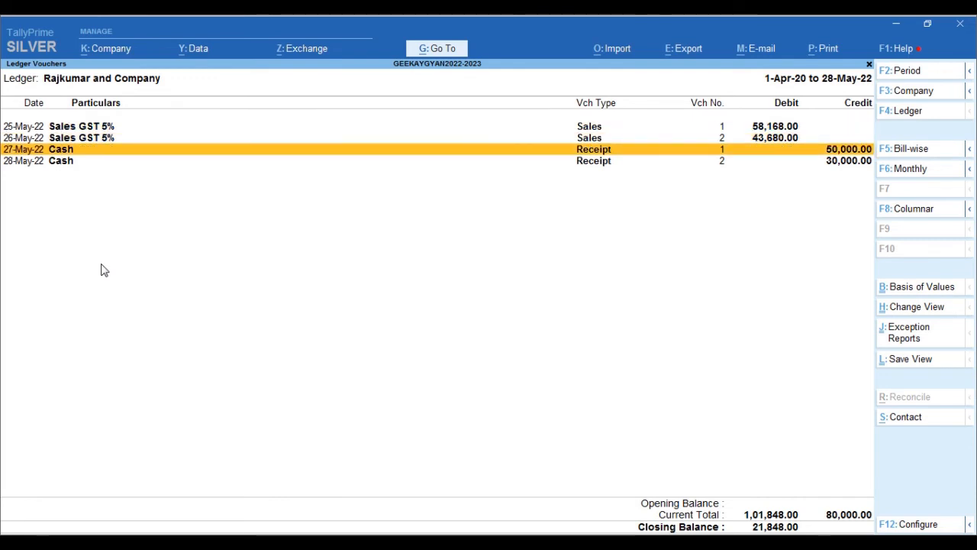
Add a receipt dated 29-May-22 crediting Rajkumar and Company with 21,848
key("Down")
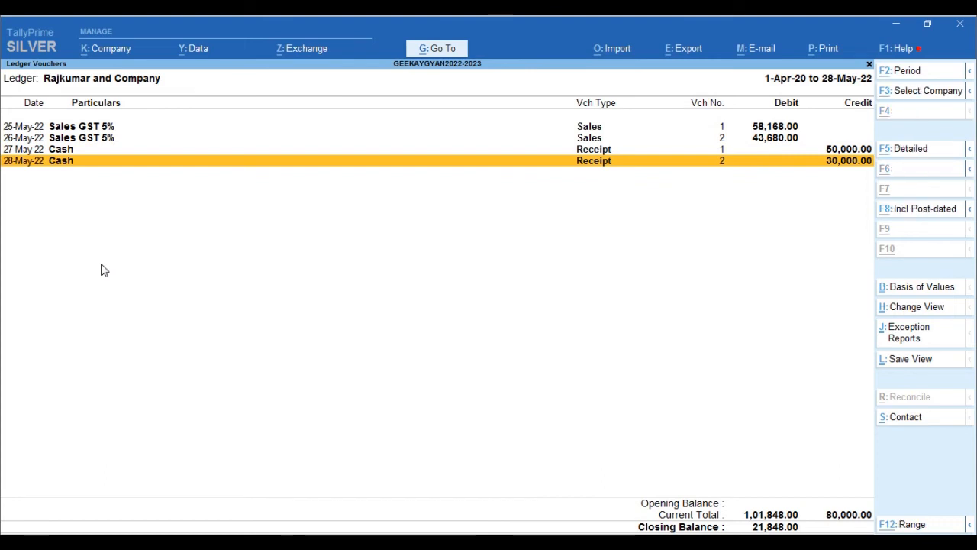
key("alt+a")
key("F2")
type("29.5")
key("Return")
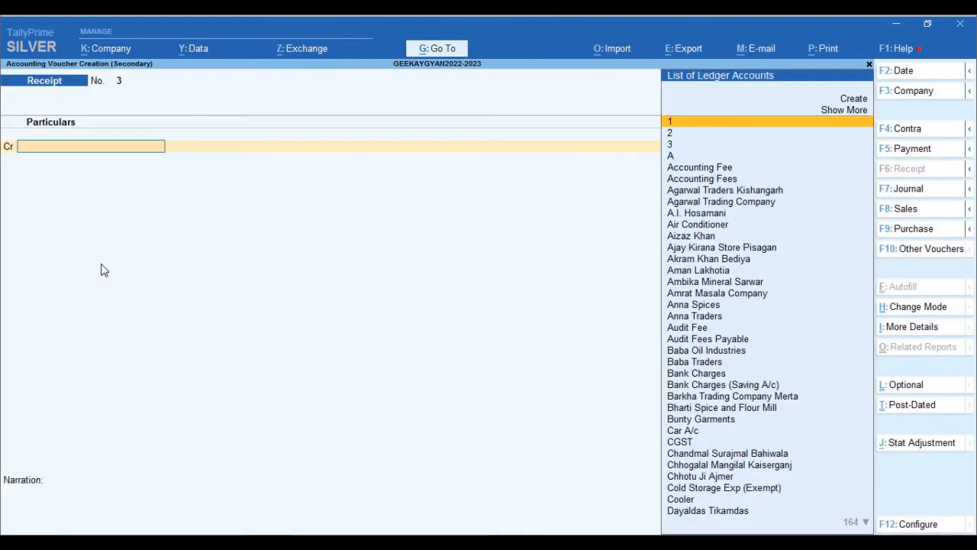
type("Rajkumar and Company")
type("21,848")
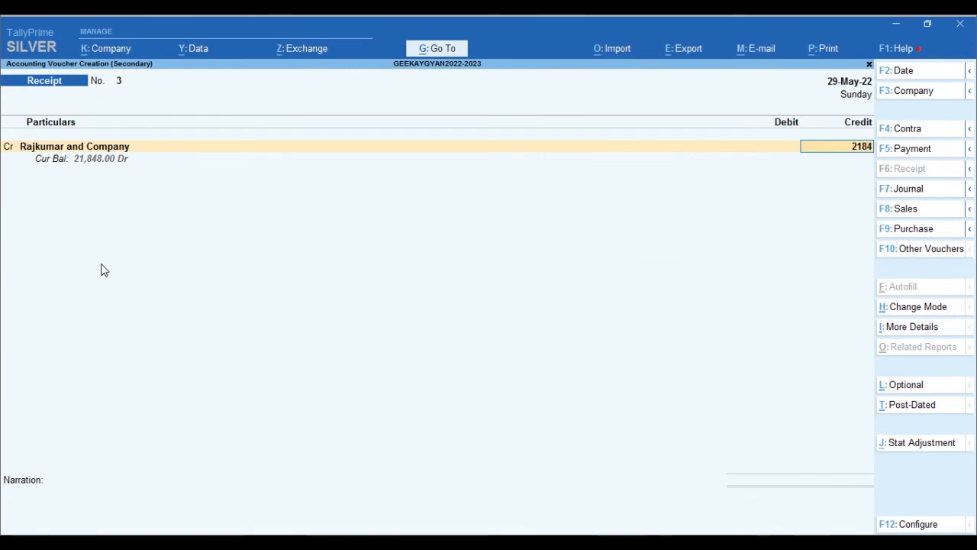
Adjust the 21,848 against bill 2, debit Cash and save the receipt
key("Return")
key("Return")
key("Return")
key("Return")
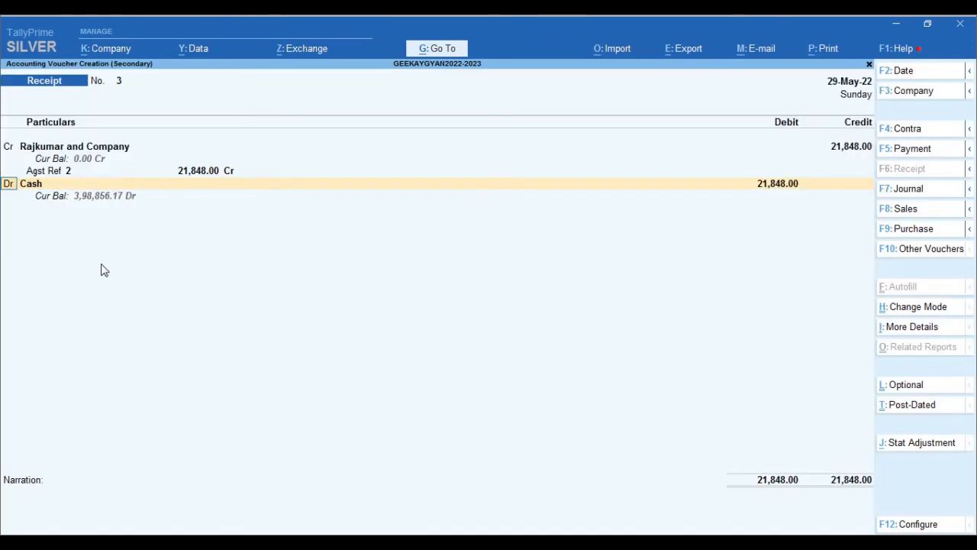
key("Return")
key("ctrl+a")
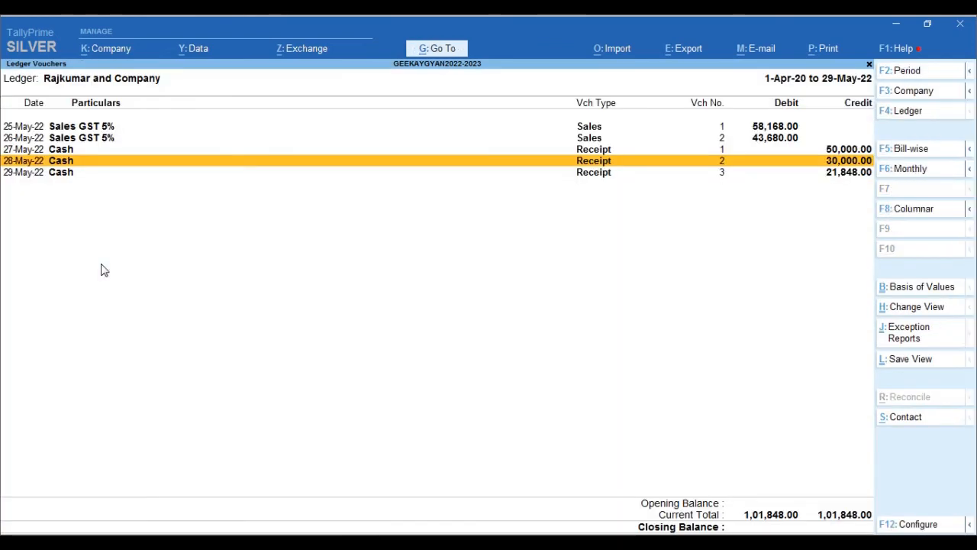
Check the ledger's bill-wise outstanding report for pending bills and return to the ledger vouchers
key("Down")
key("F5")
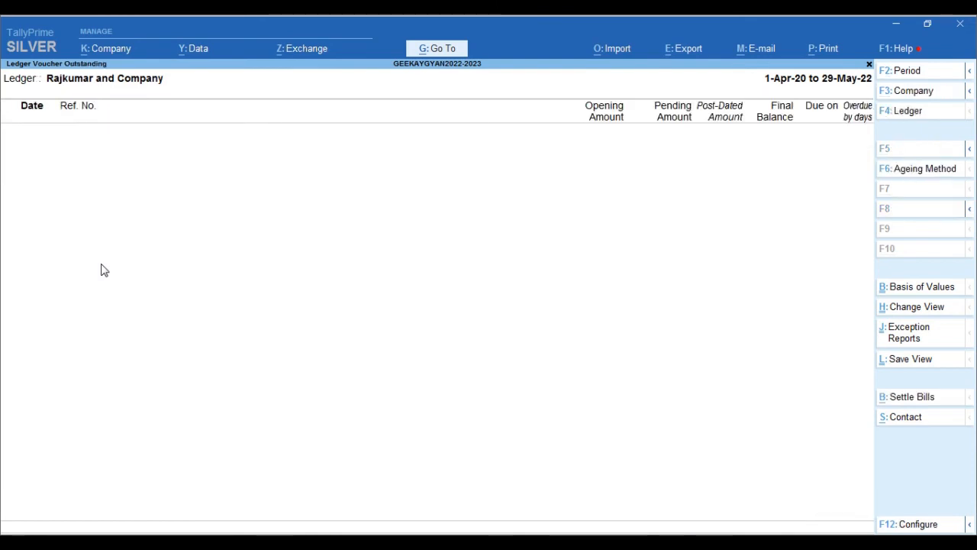
key("Escape")
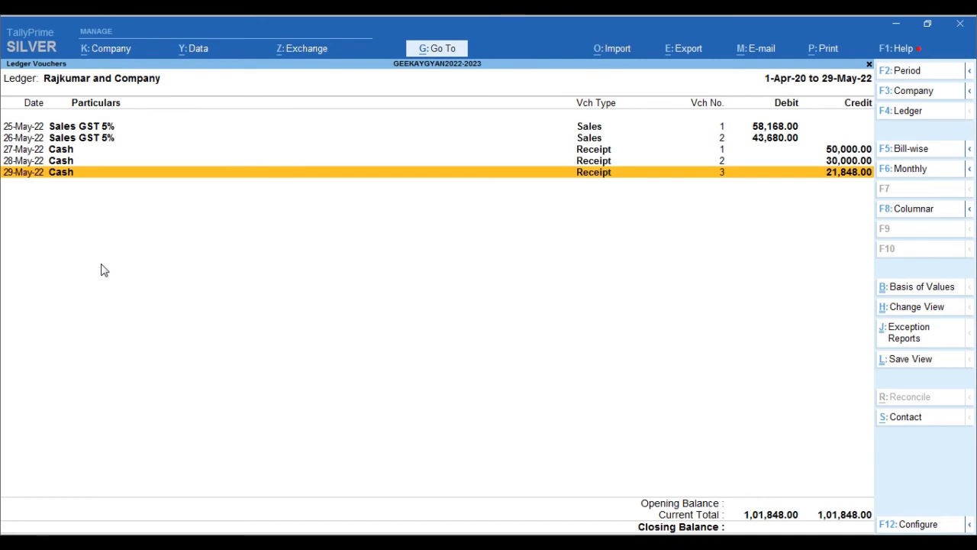
key("F5")
key("Escape")
Configure the ledger vouchers report to show bill-wise details
key("F12")
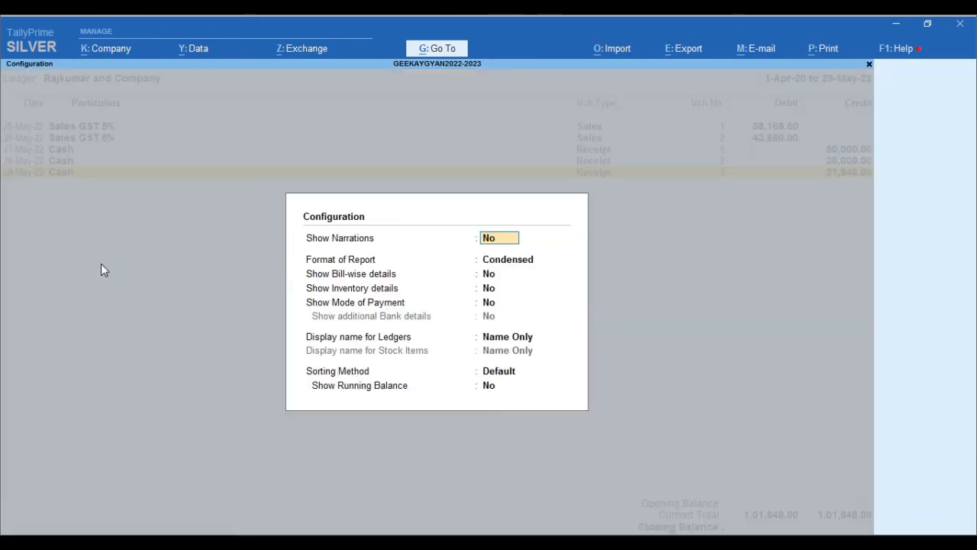
key("Return")
key("Return")
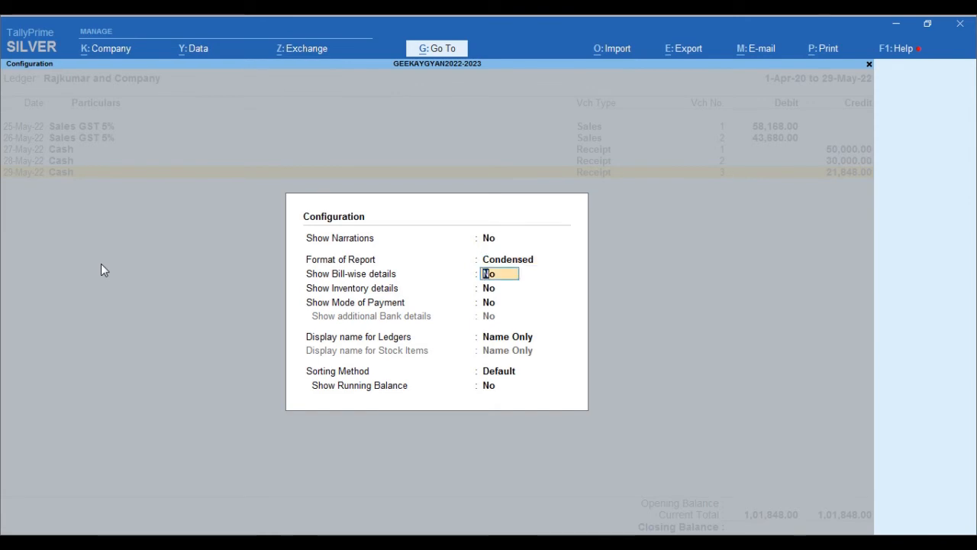
key("y")
key("ctrl+a")
Examine how the bill references of the three receipts match those of the two sales vouchers
key("Up")
key("Up")
key("Up")
key("Up")
key("Up")
key("Up")
key("Up")
key("Up")
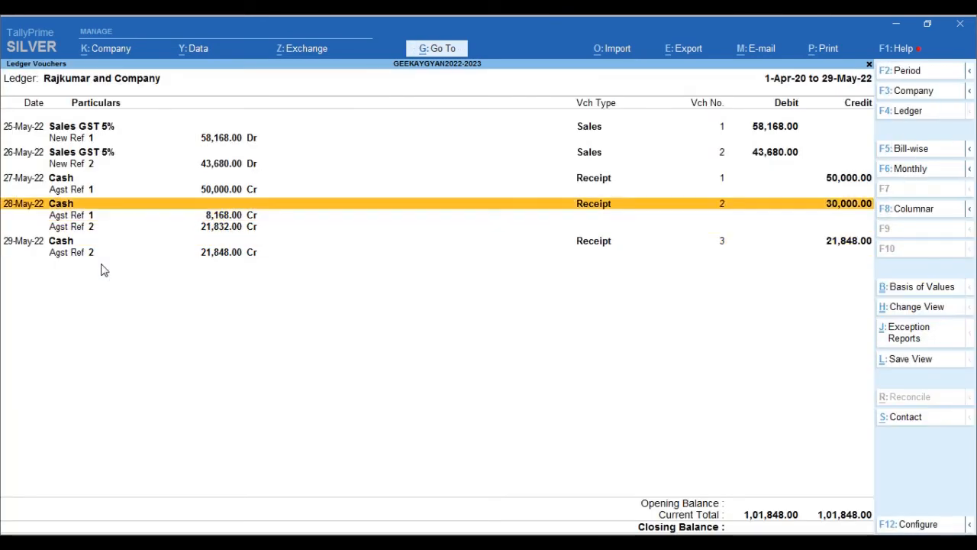
key("Down")
key("Down")
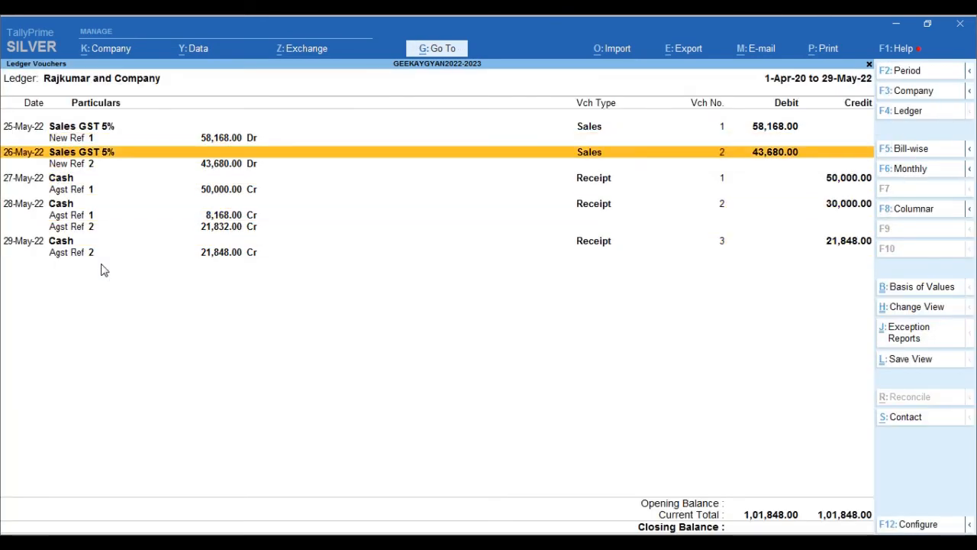
Go through the bill reference lines under each receipt, from the 50,000 receipt to the 21,848 receipt
key("Down")
key("Down")
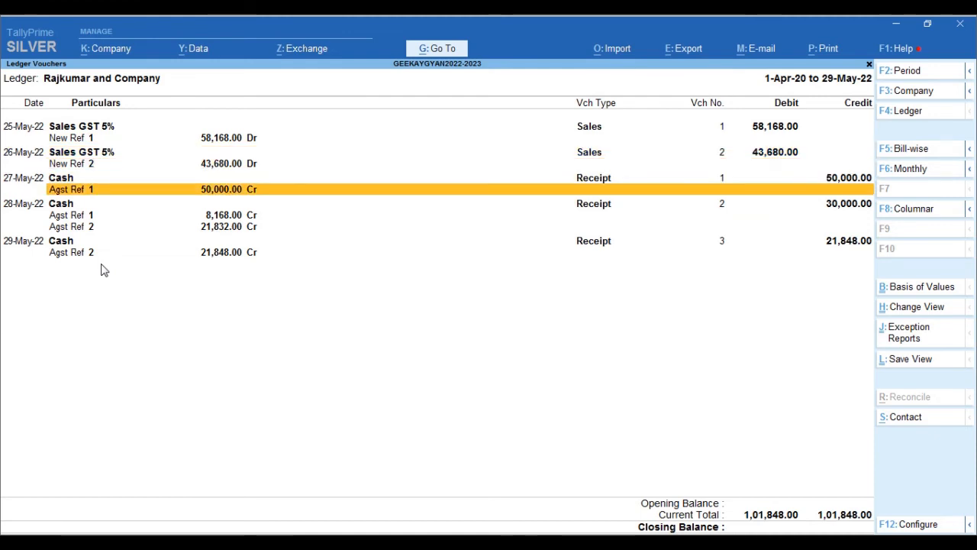
key("Down")
key("Up")
key("Up")
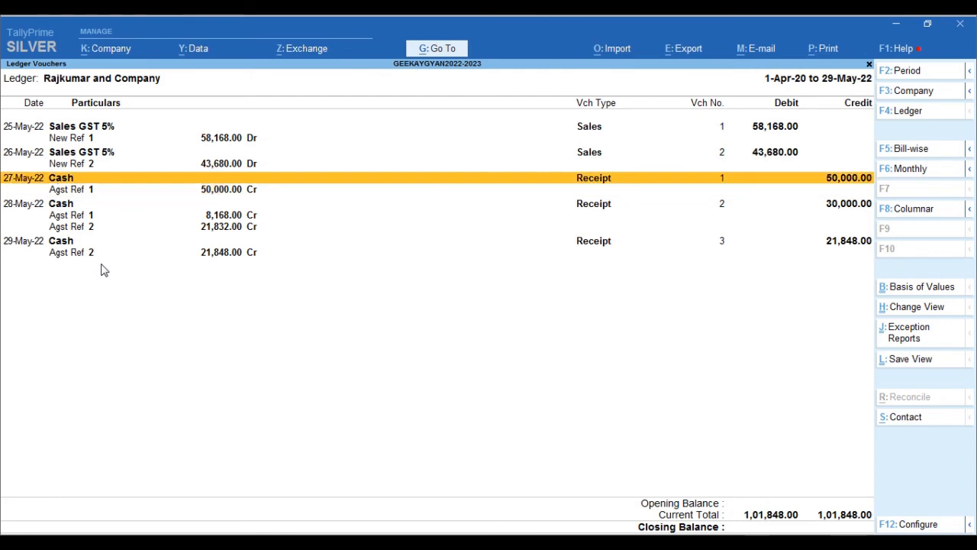
key("Down")
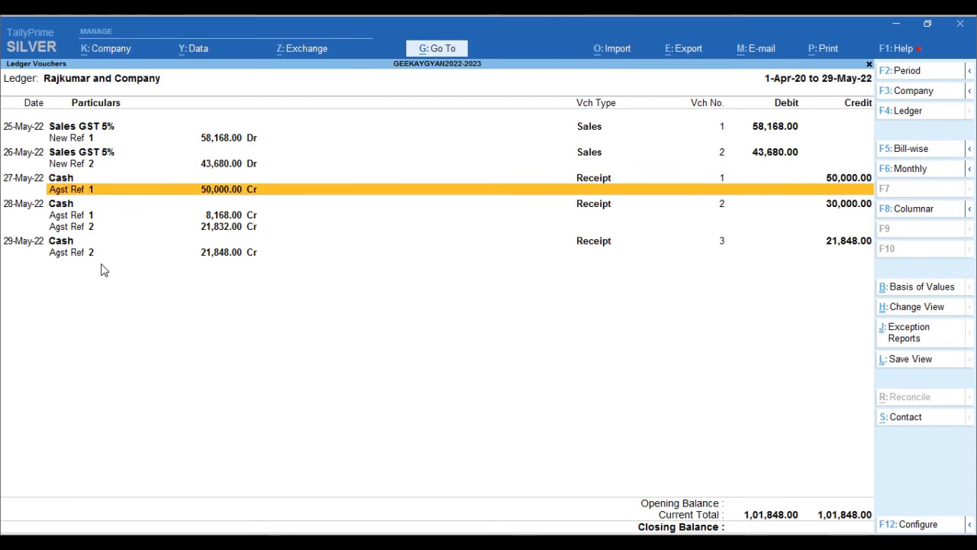
key("Down")
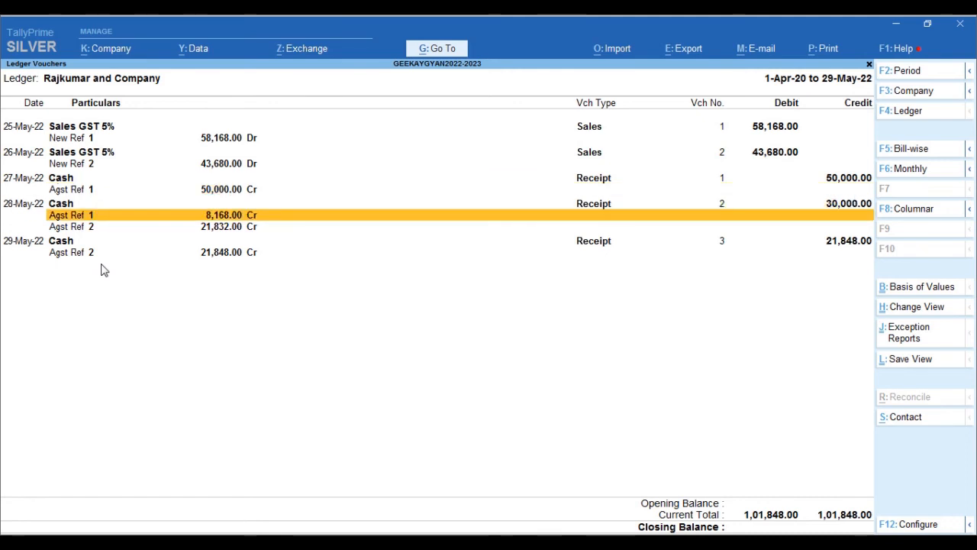
key("Down")
key("Down")
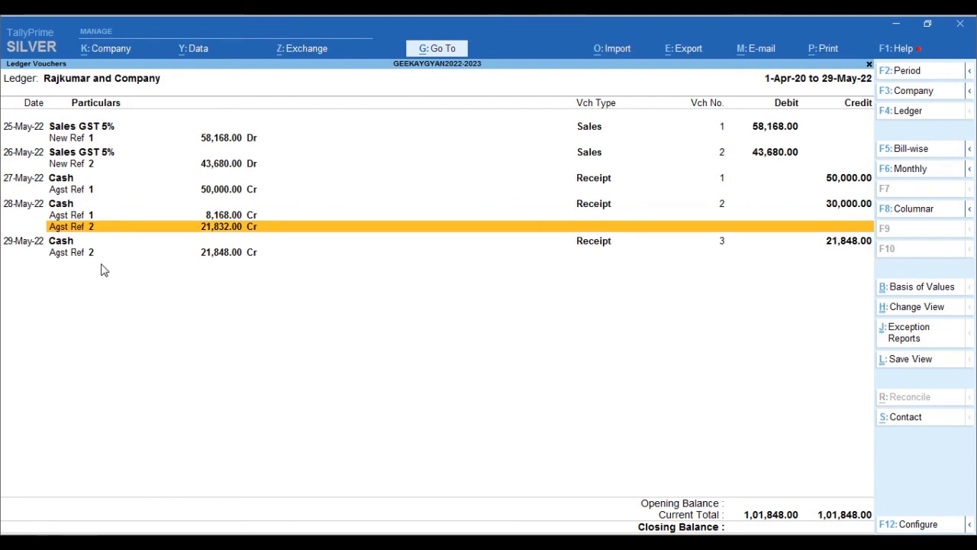
key("Down")
key("Down")
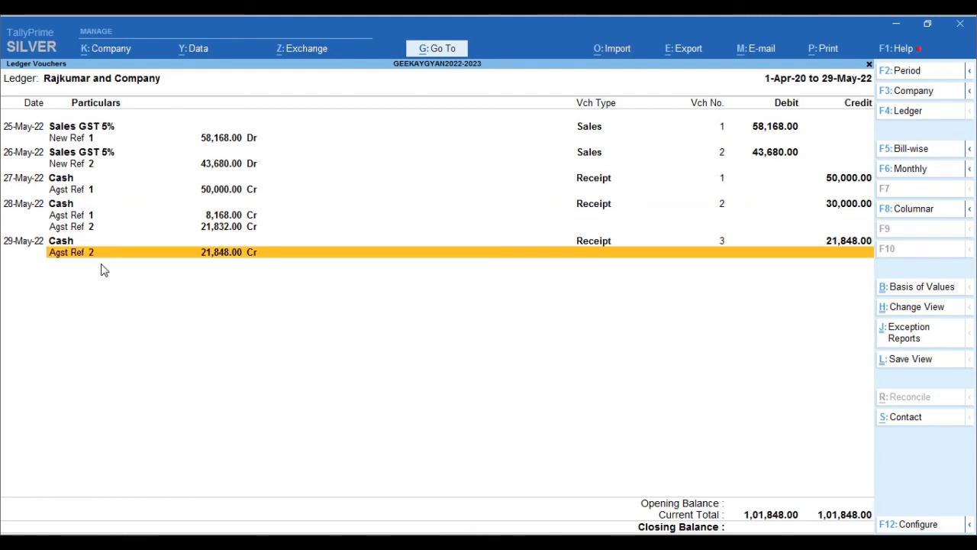
key("Up")
key("Up")
key("Up")
key("Up")
key("Up")
key("Up")
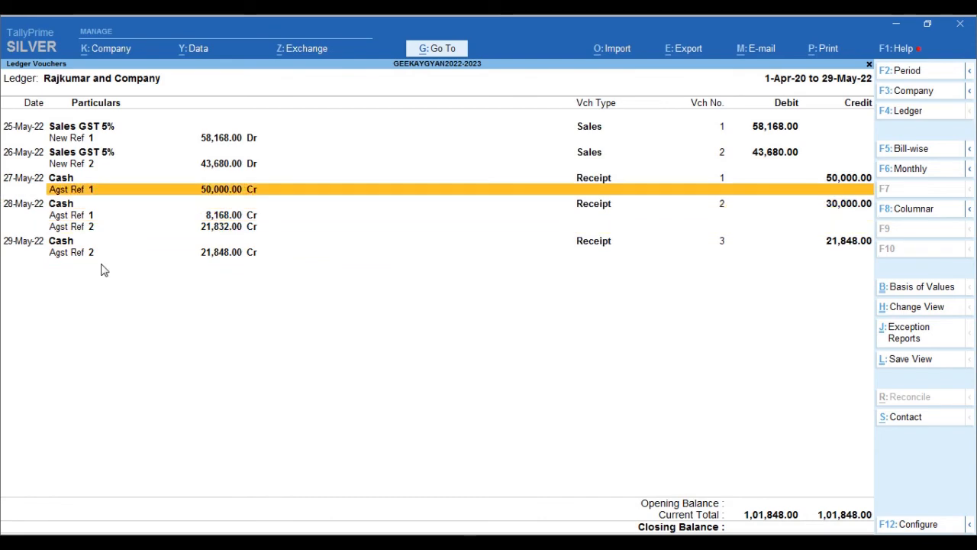
Close the bill-wise detail view and reopen the ledger vouchers of Rajkumar and Company
key("Escape")
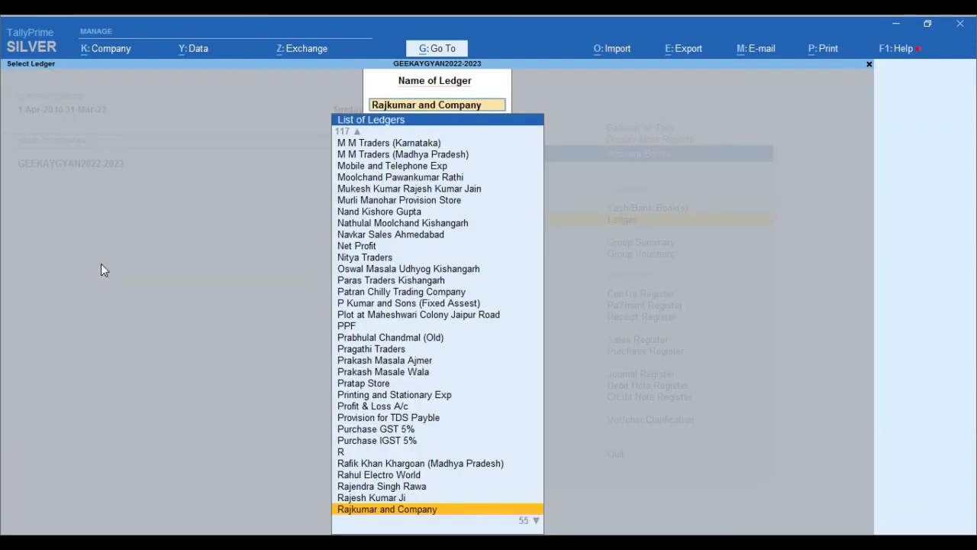
key("Return")
key("F2")
key("Return")
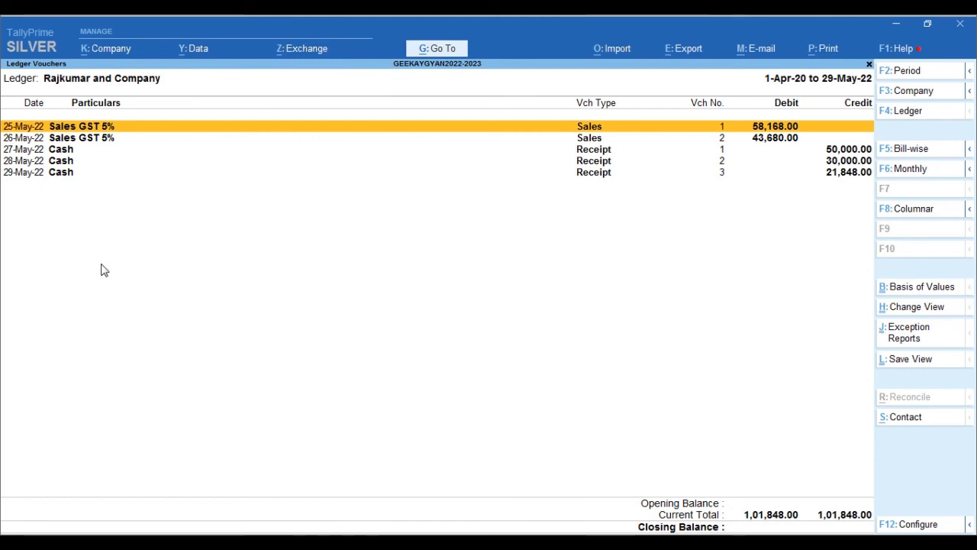
Open receipt 1 and inspect the available adjustment methods and the pending bills for its Agst Ref line
key("Down")
key("Down")
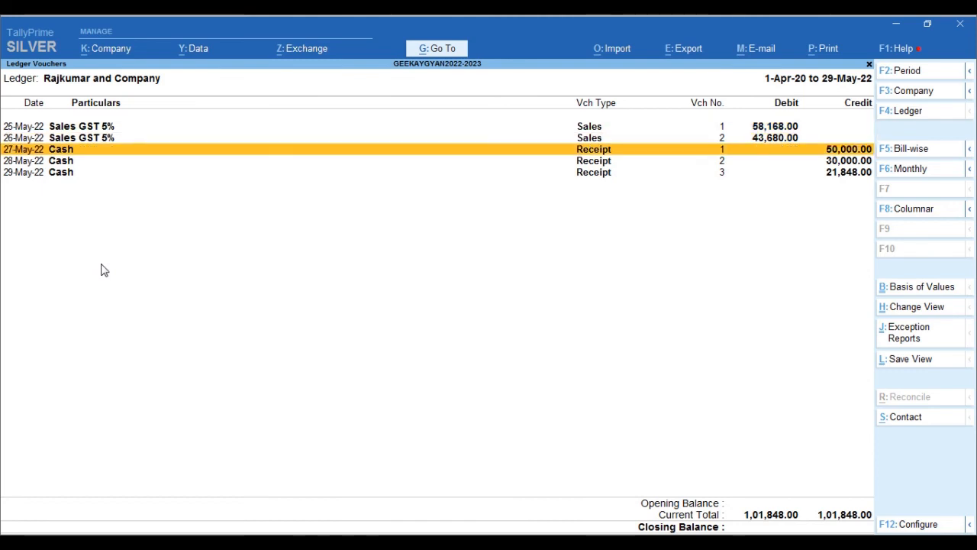
key("Return")
key("Return")
key("Return")
key("Return")
key("Return")
key("BackSpace")
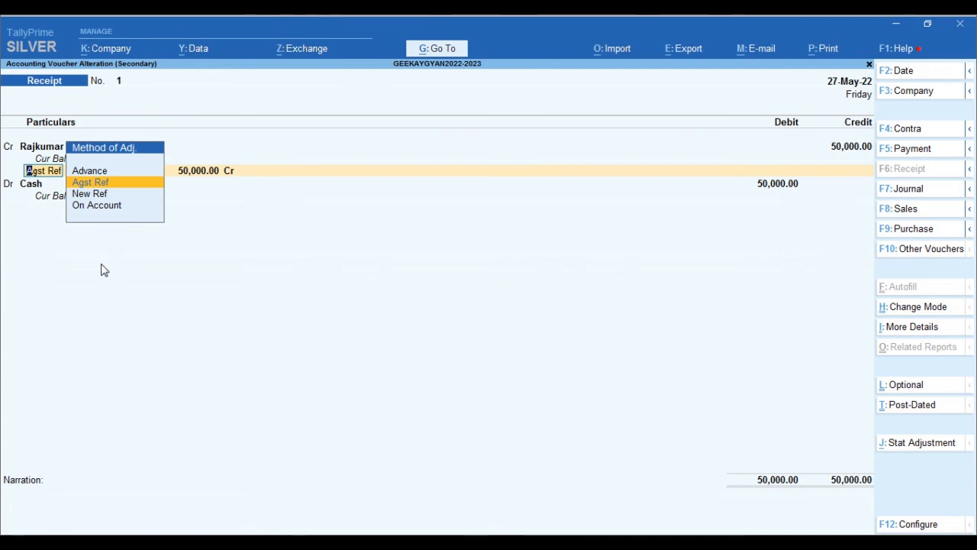
key("BackSpace")
key("Return")
key("Return")
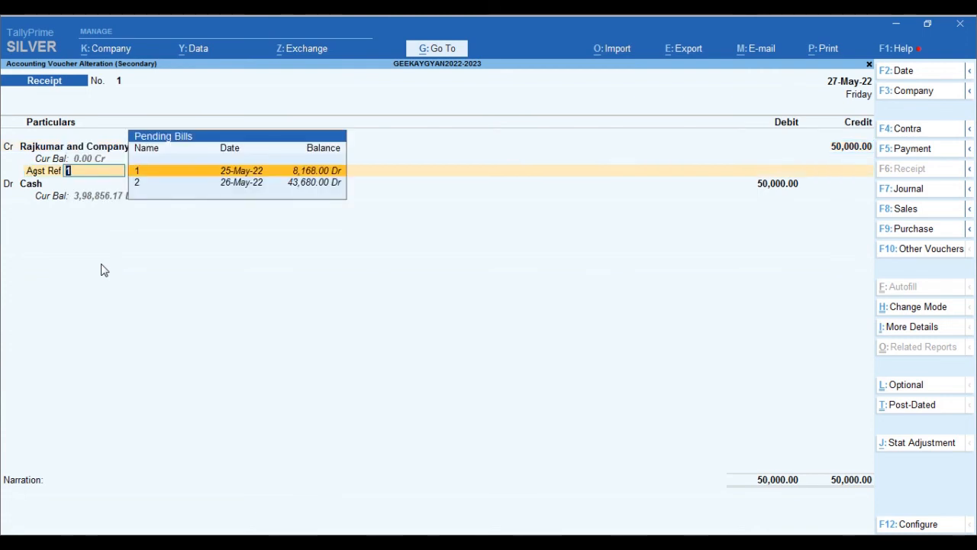
key("BackSpace")
key("BackSpace")
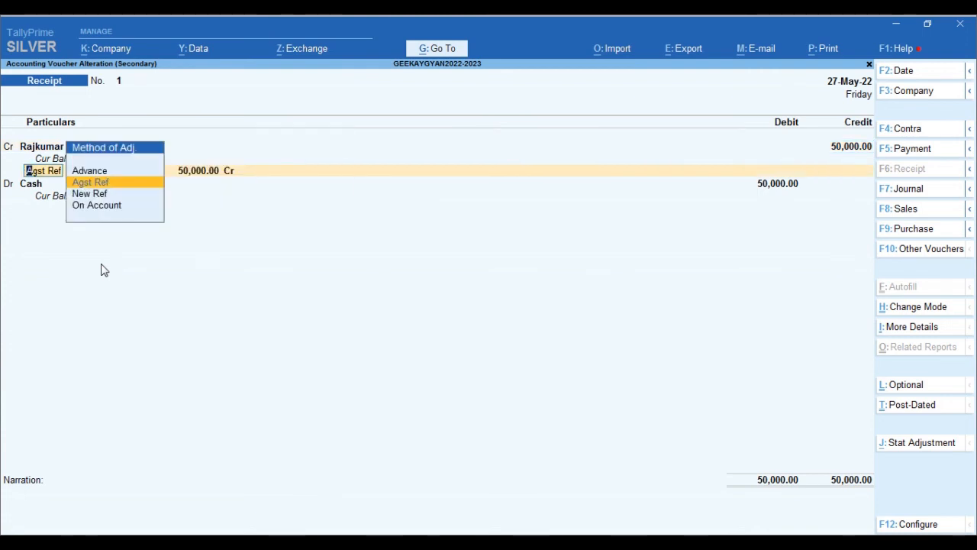
key("Escape")
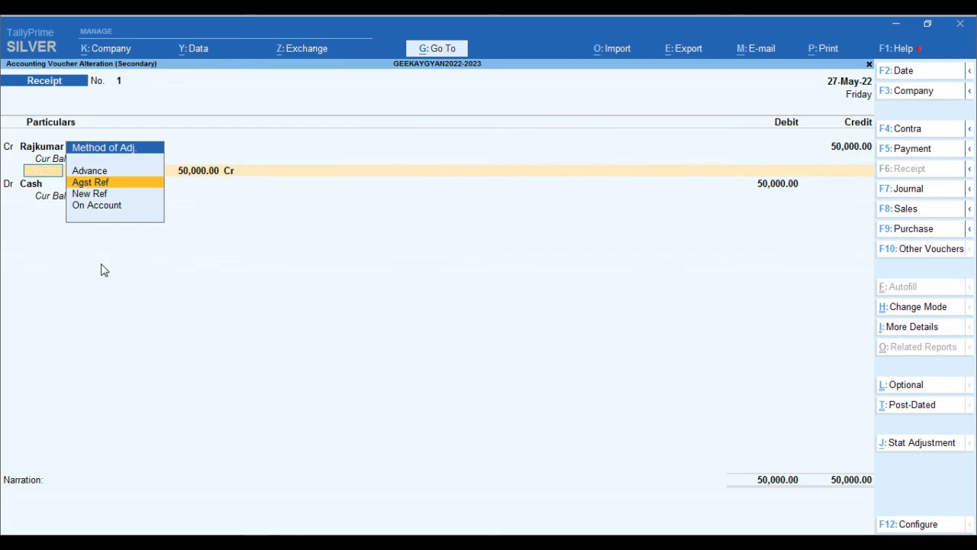
key("Escape")
Change the adjustment method of receipt 1's 50,000 credit to On Account and save the voucher
key("Return")
key("Return")
key("Return")
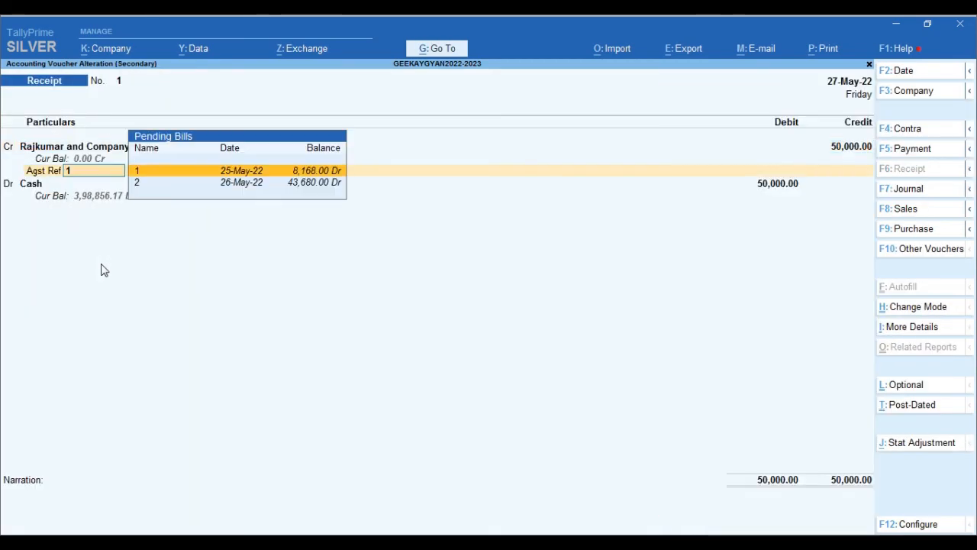
key("BackSpace")
key("BackSpace")
key("Down")
key("Down")
key("Return")
key("Return")
key("Return")
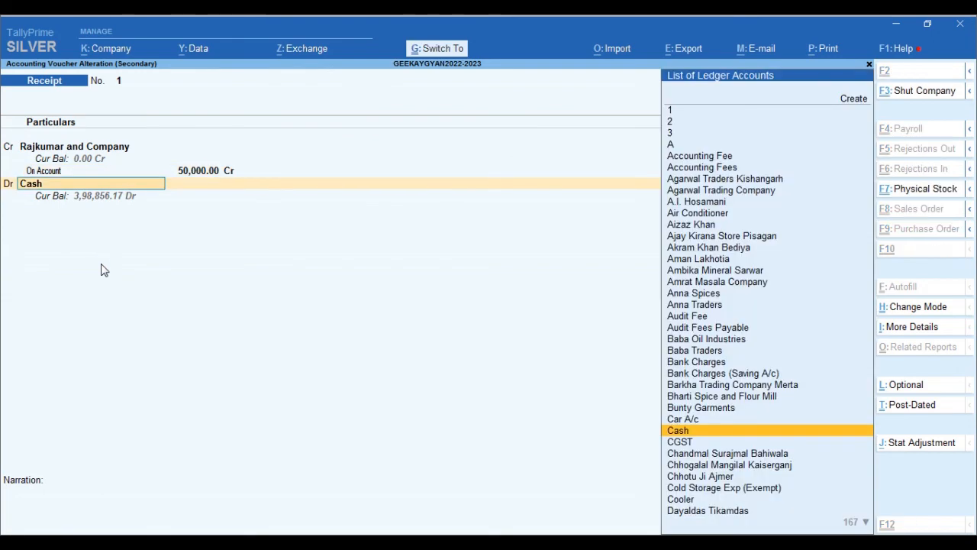
key("ctrl+a")
Change receipt 2's bill adjustment to On Account for the full 30,000 and save the voucher
key("Down")
key("Return")
key("Return")
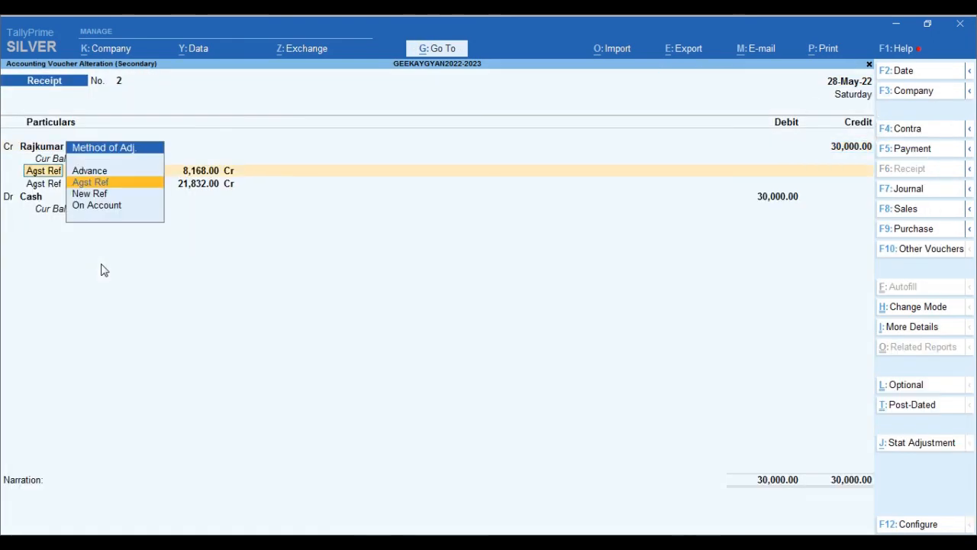
key("Down")
key("Down")
key("Return")
type("30000")
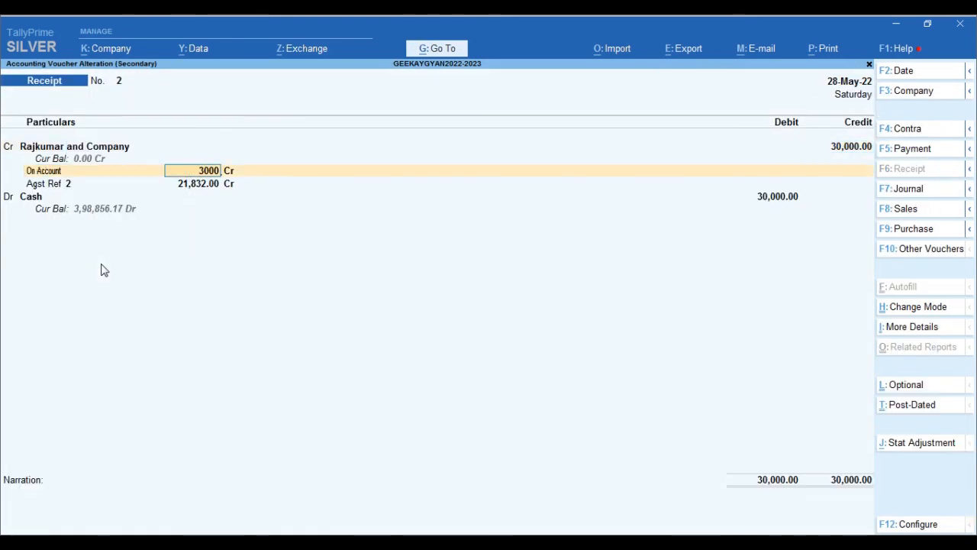
key("Return")
key("Return")
key("ctrl+a")
Change the adjustment method of receipt 3's 21,848 credit to On Account and save the voucher
key("Down")
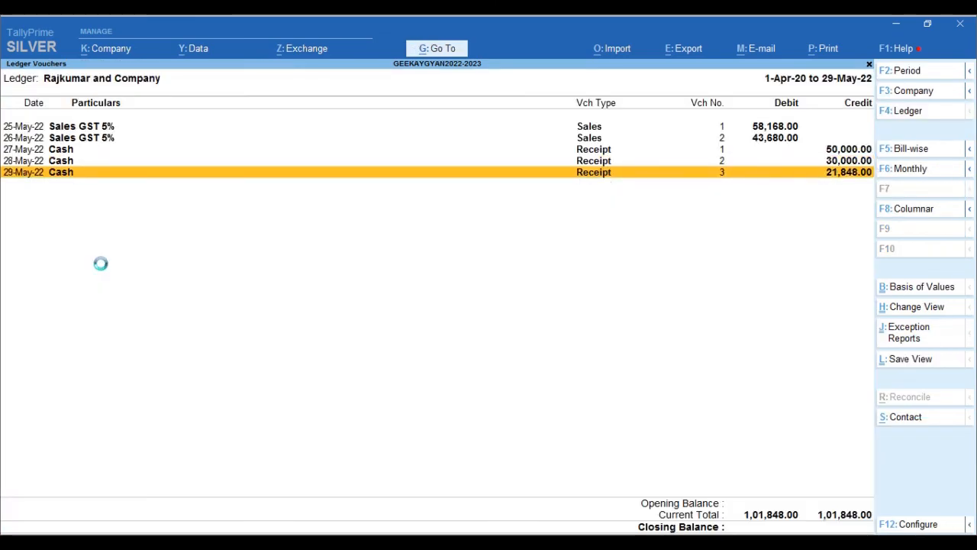
key("Return")
key("Return")
key("Down")
key("Down")
key("Return")
key("ctrl+a")
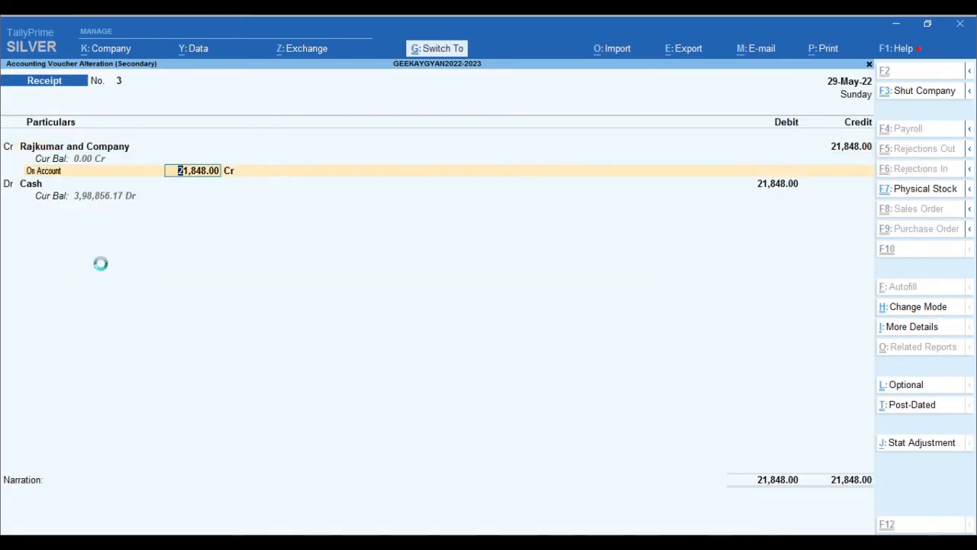
Open the ledger's bill-wise outstanding report and compare the pending bills with the On Account amount
key("F5")
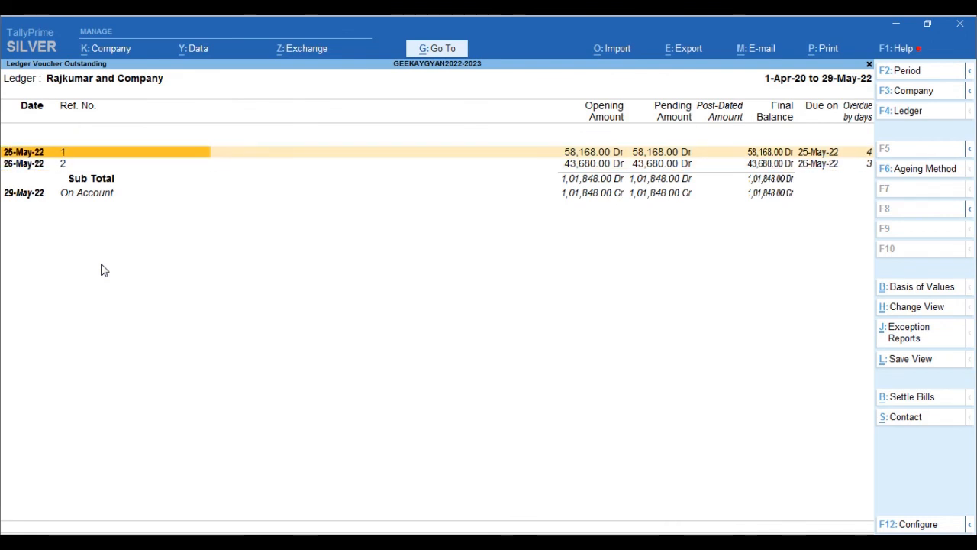
key("Down")
key("Down")
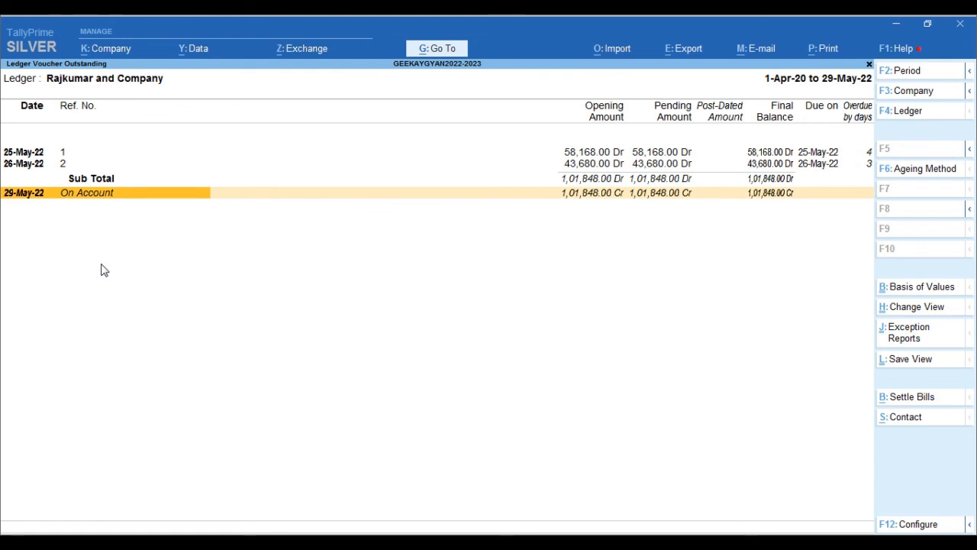
key("Up")
key("Up")
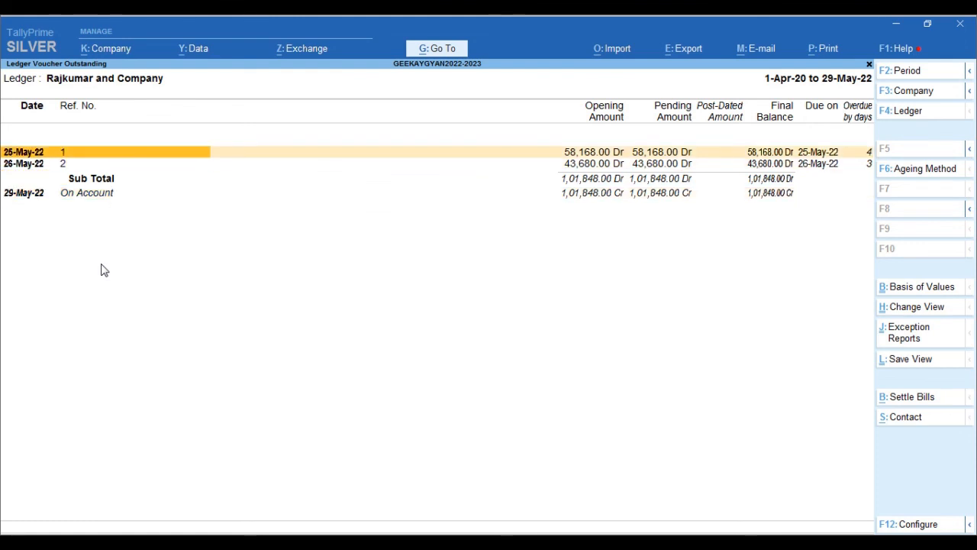
Expand the On Account entry to examine the receipts behind it, and return to the collapsed outstanding report
key("Down")
key("Down")
key("shift+Return")
key("Down")
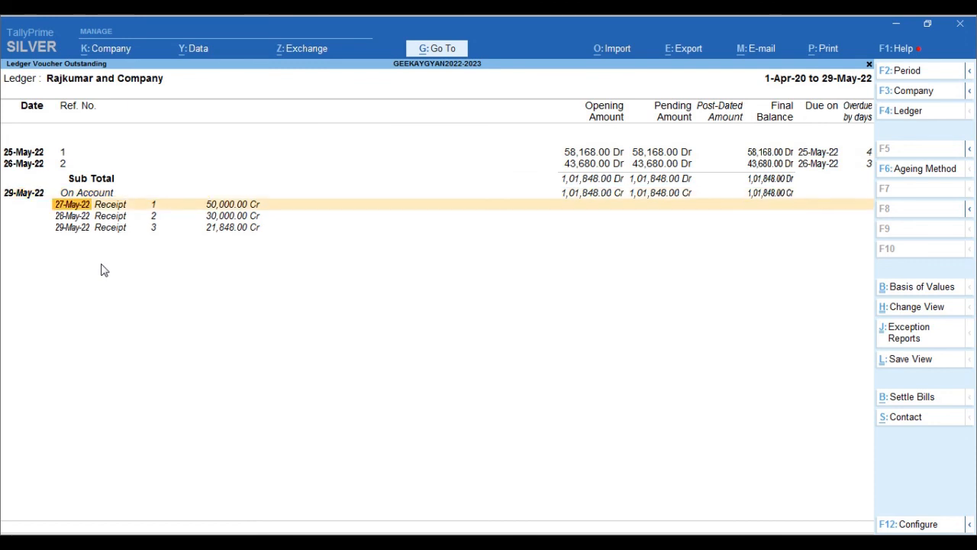
key("Down")
key("Down")
key("Up")
key("Up")
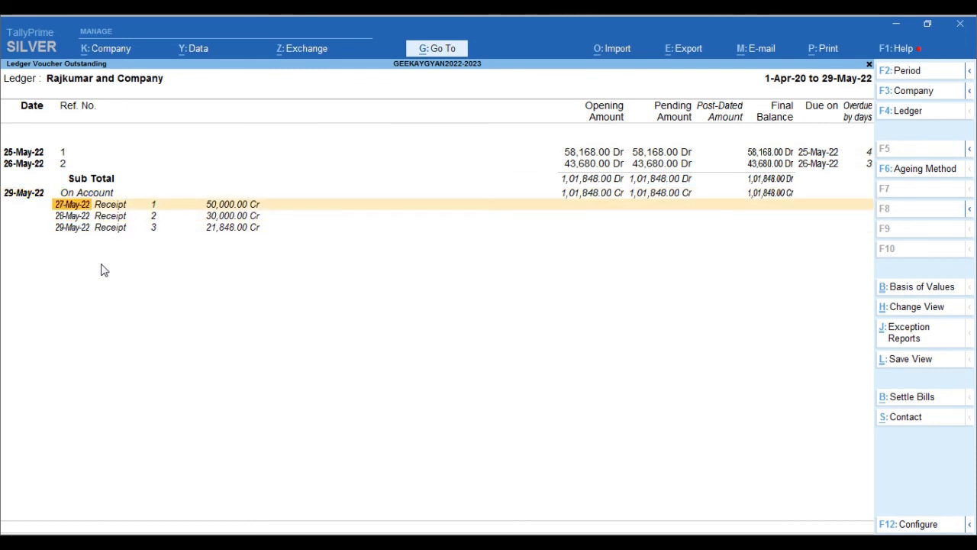
key("Return")
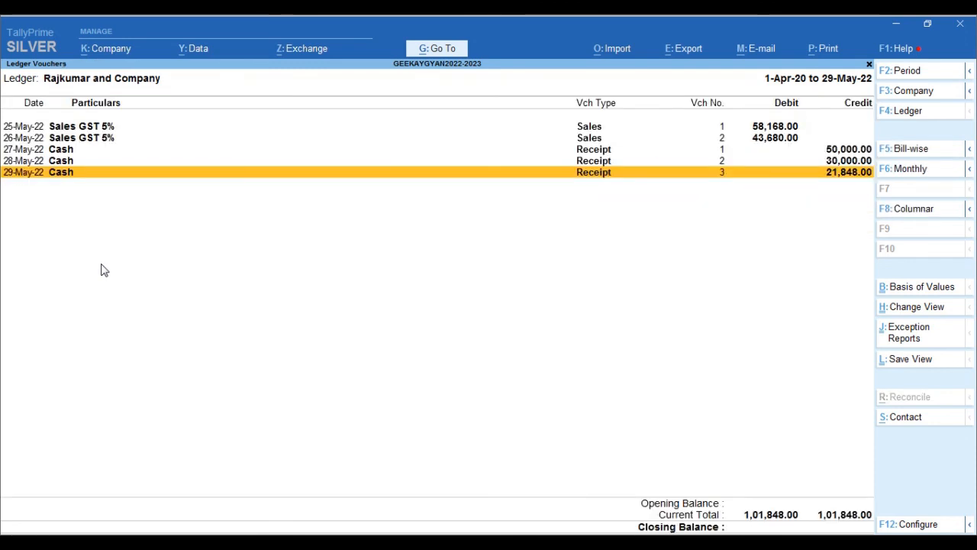
key("Escape")
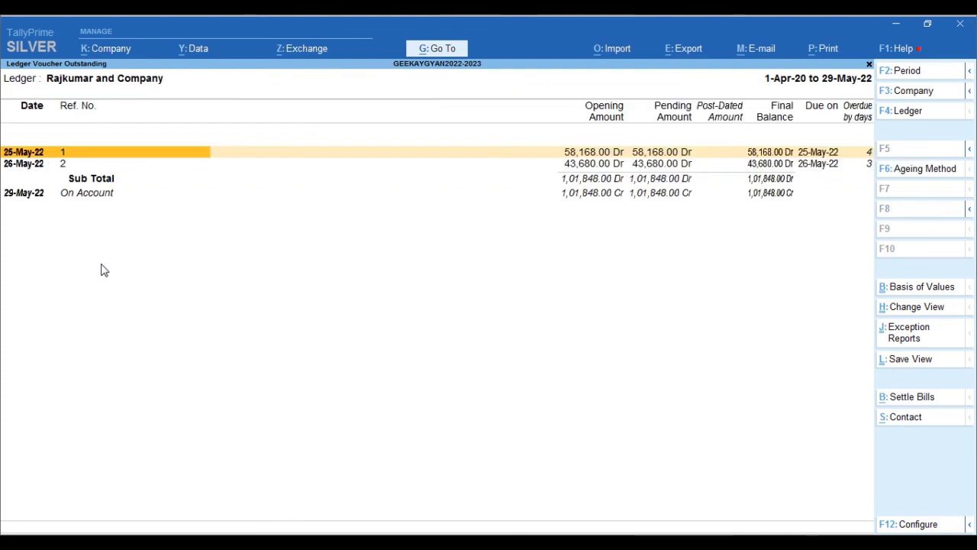